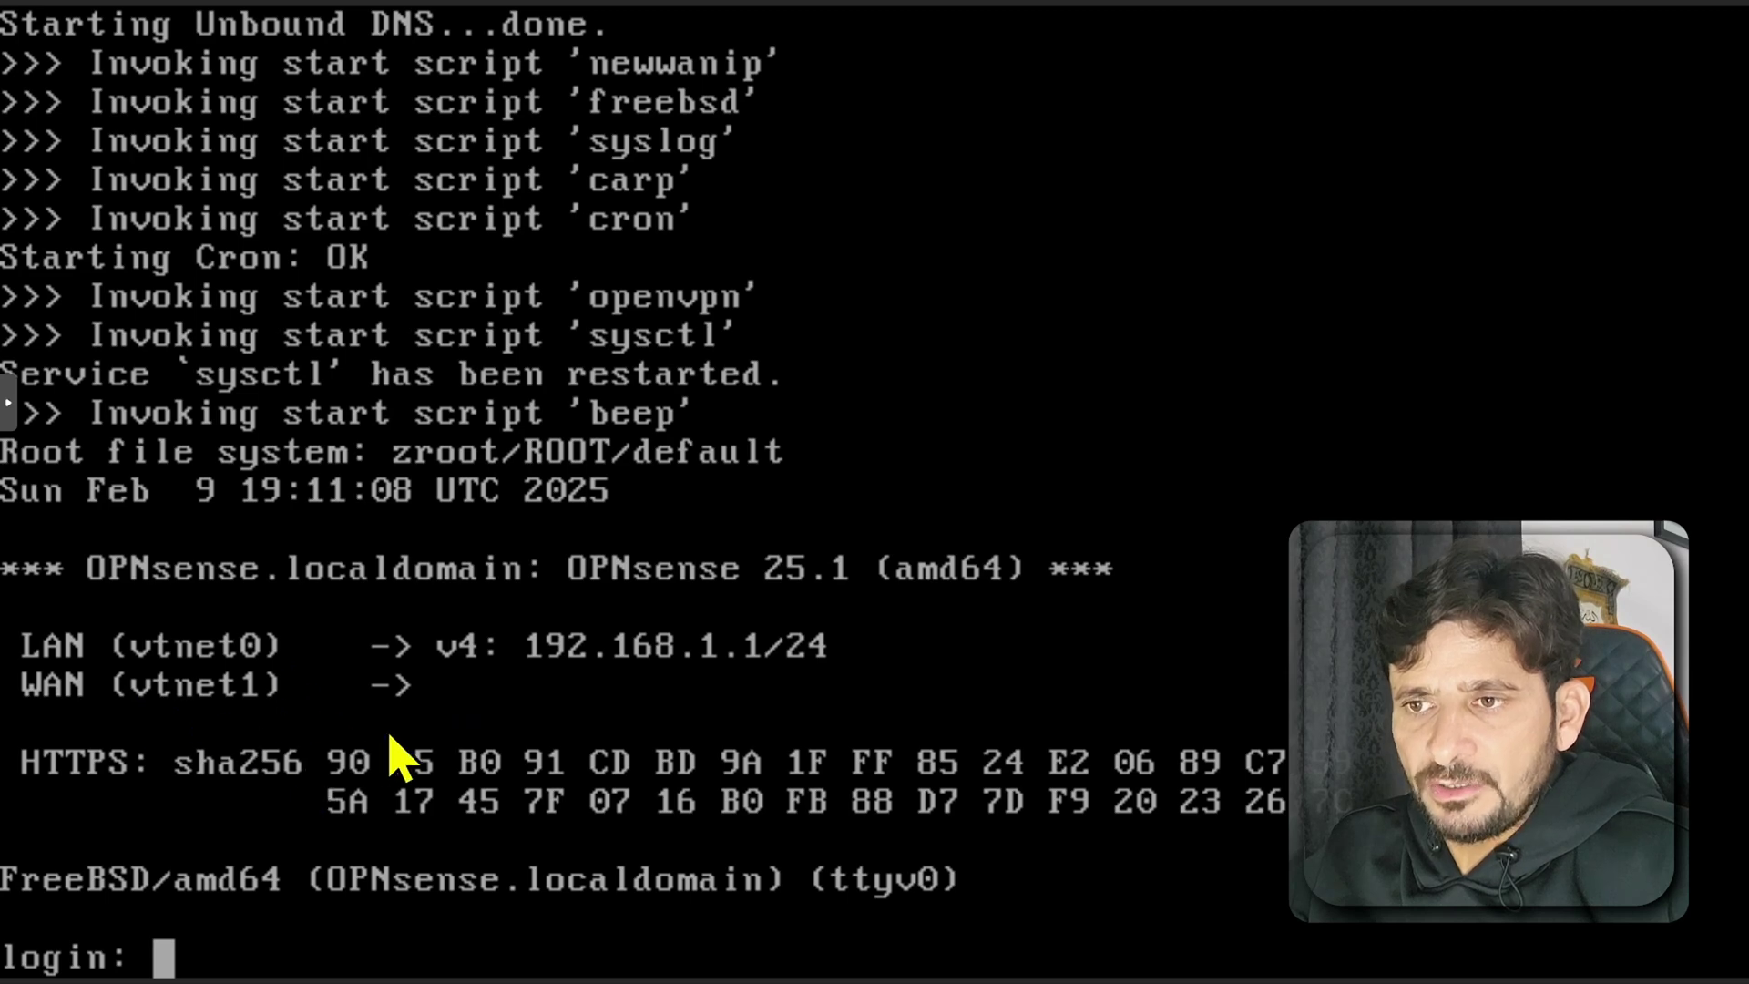
Log in to the OPNsense console as root with the account password
type("root")
key("Return")
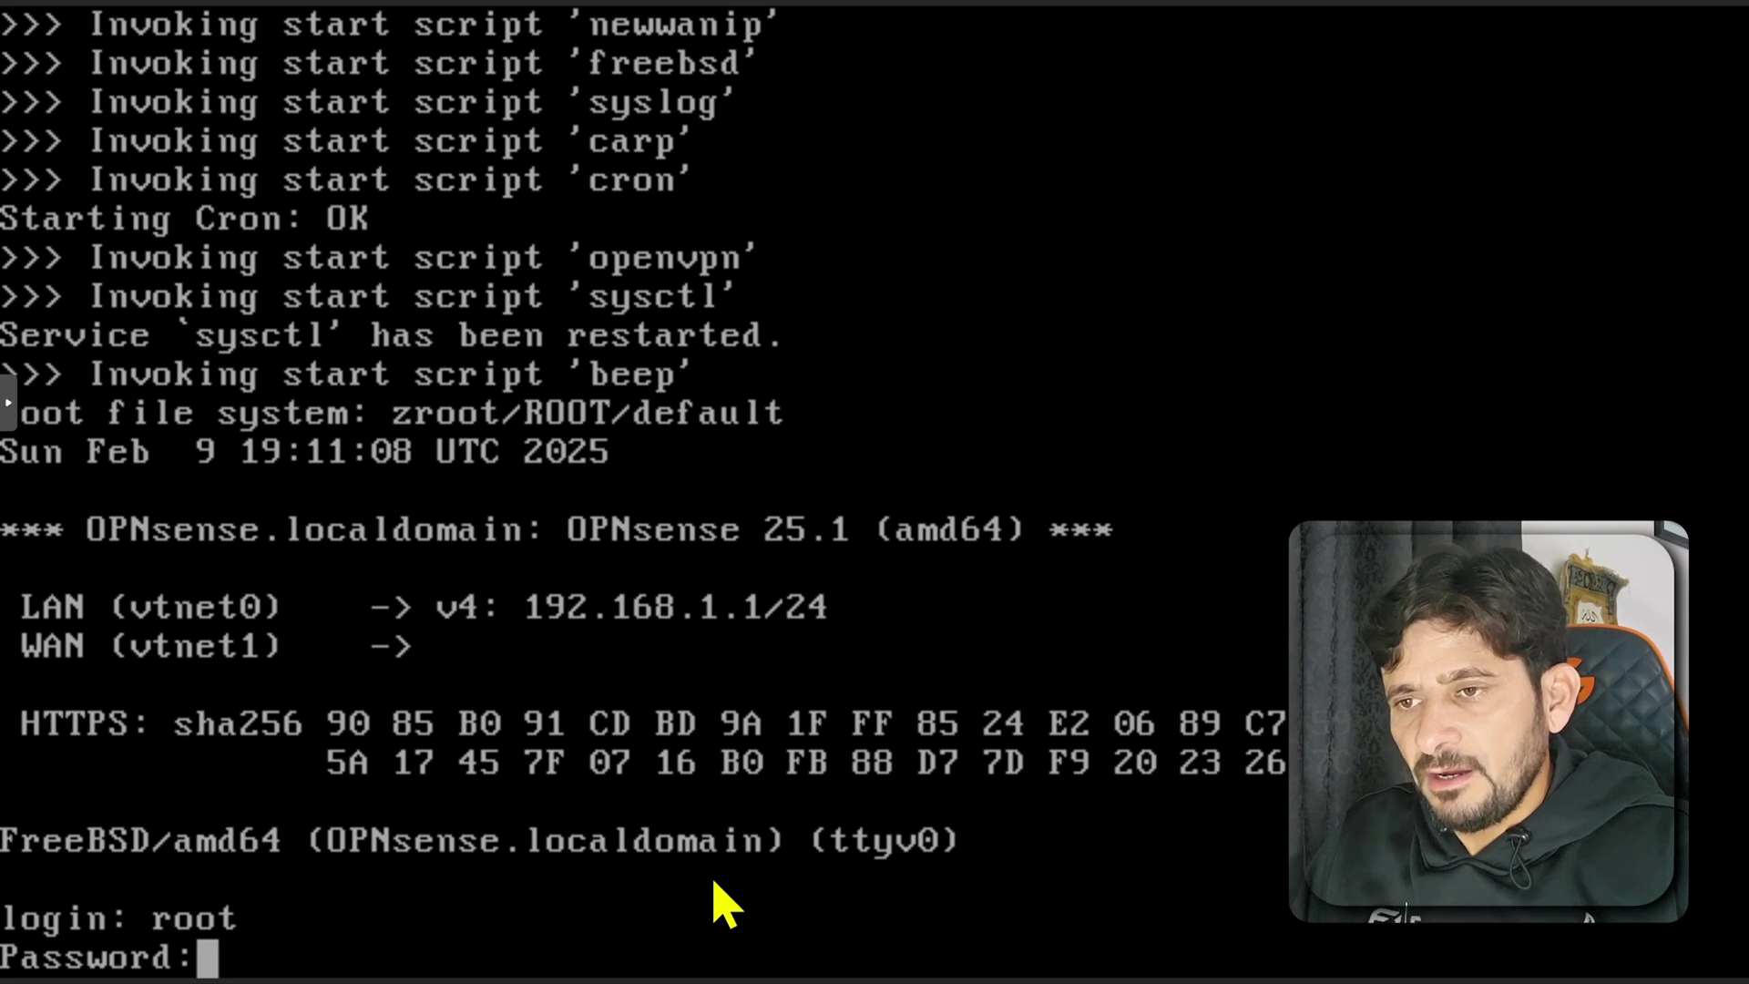
key("Return")
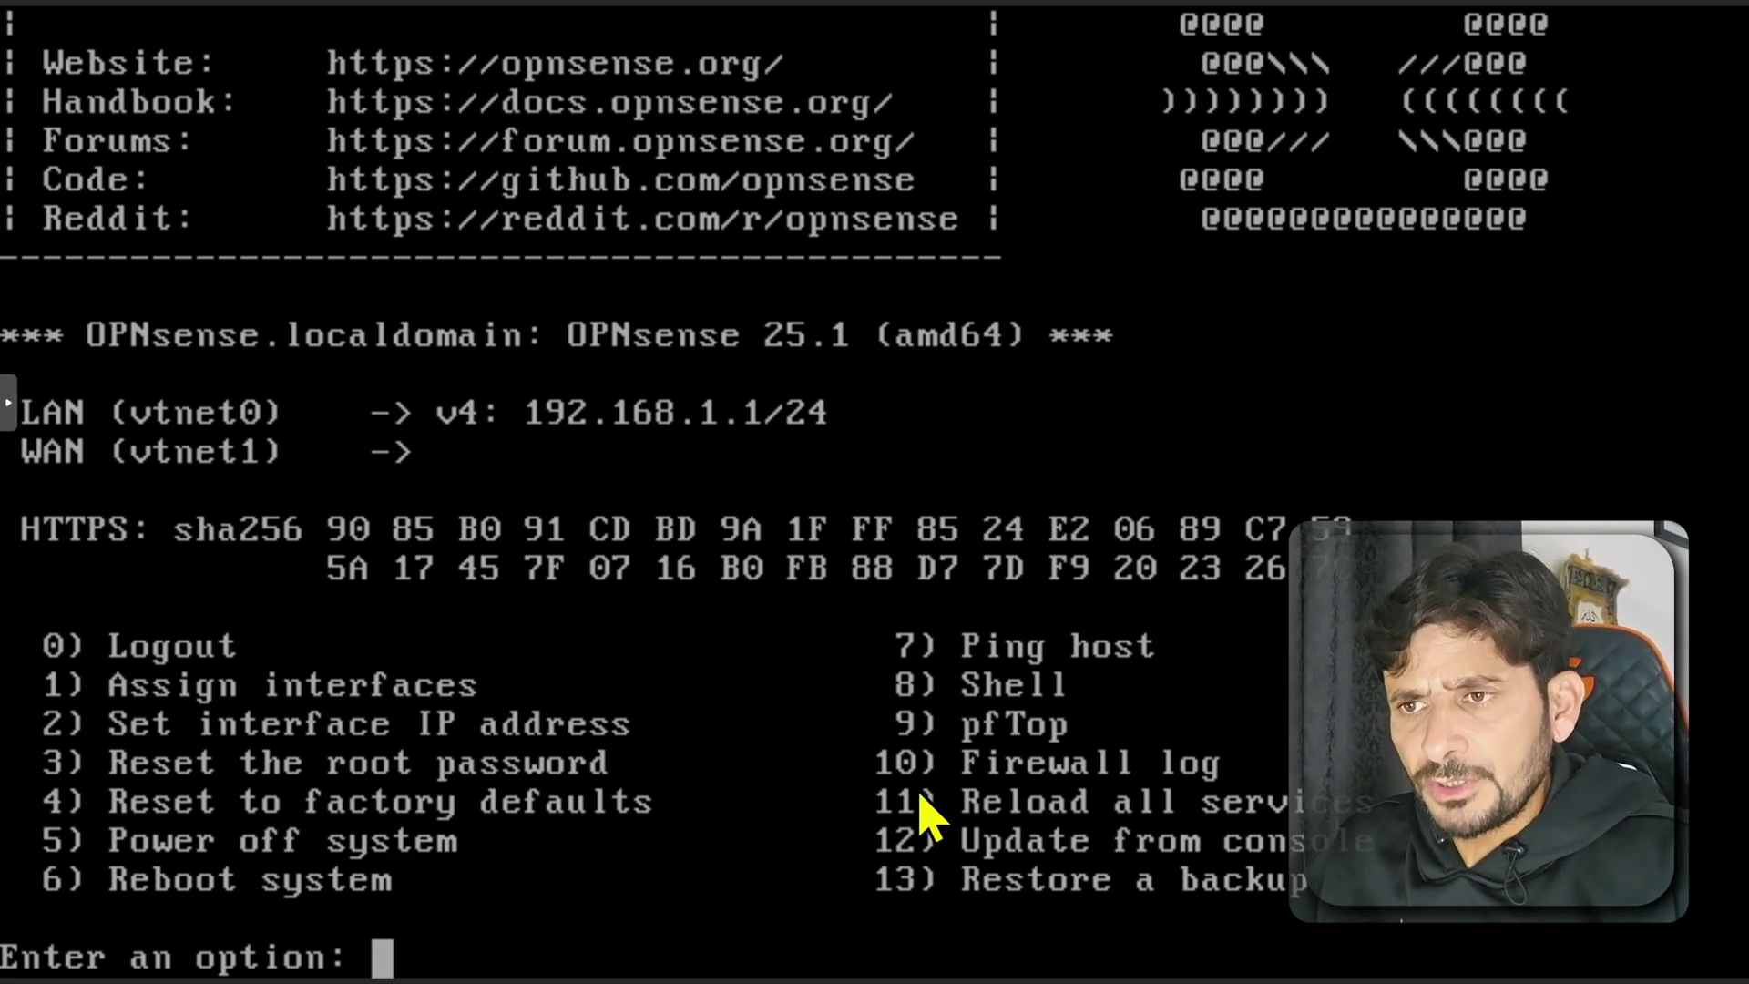
Start assigning the network interfaces, declining both LAGG and VLAN configuration
type("1")
key("Return")
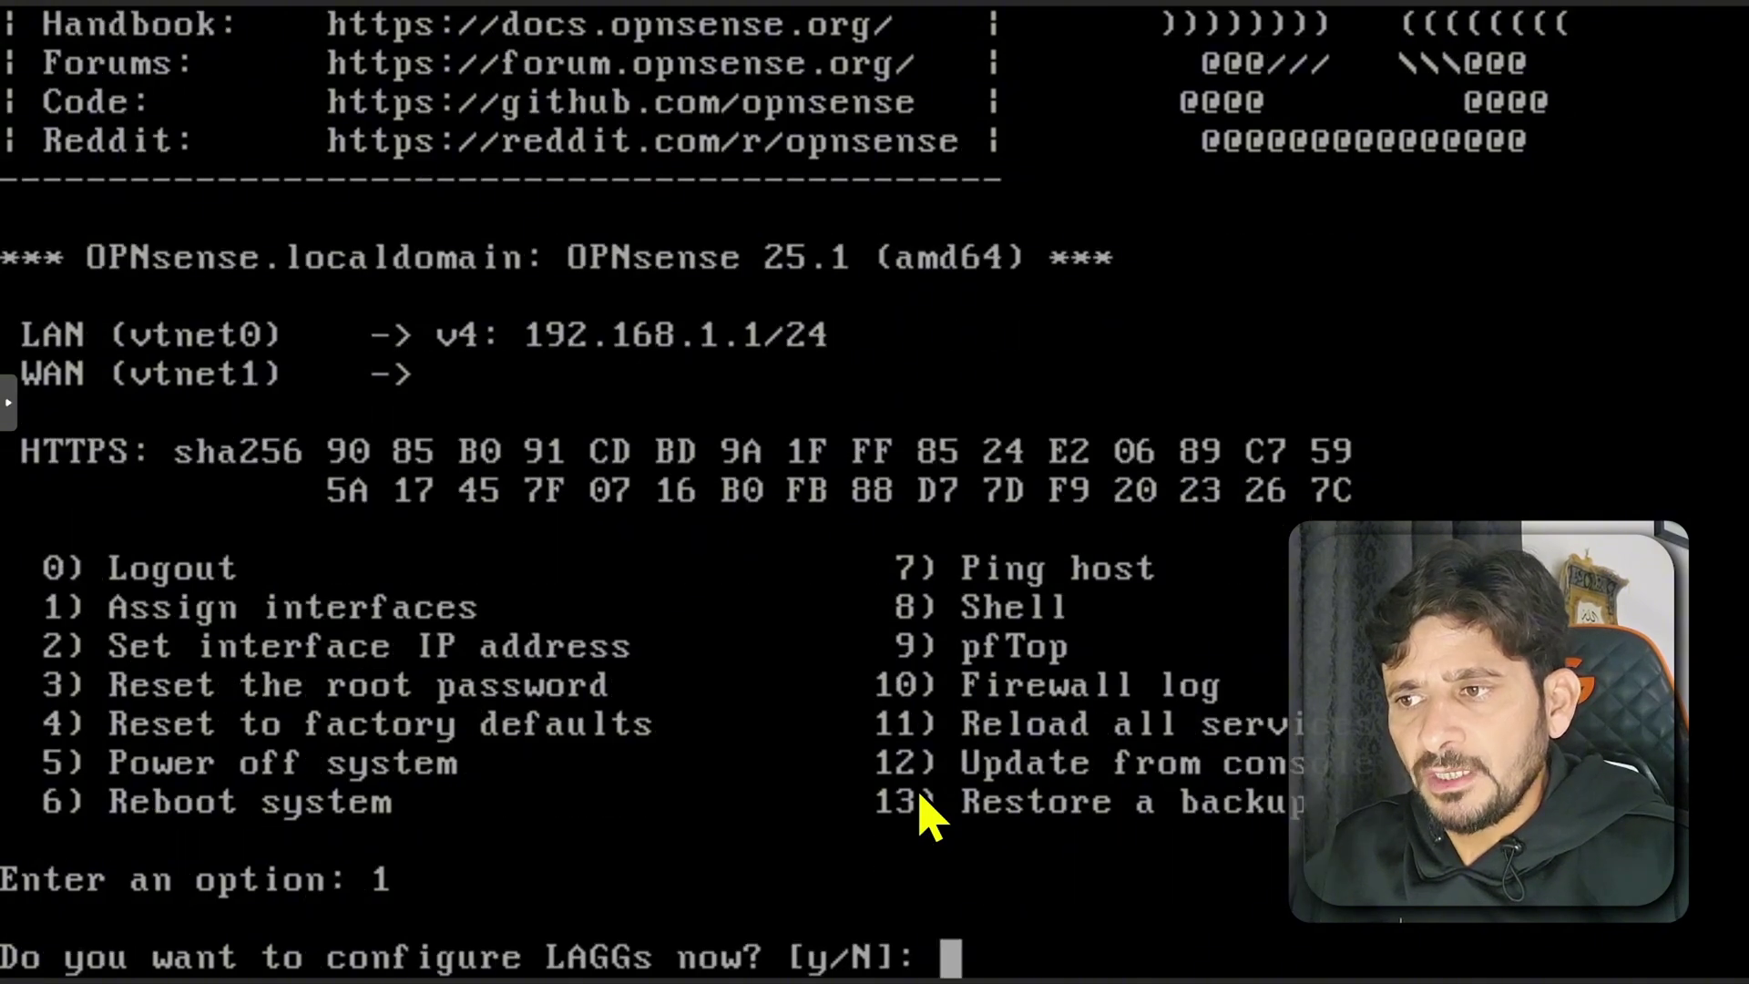
type("n")
key("Return")
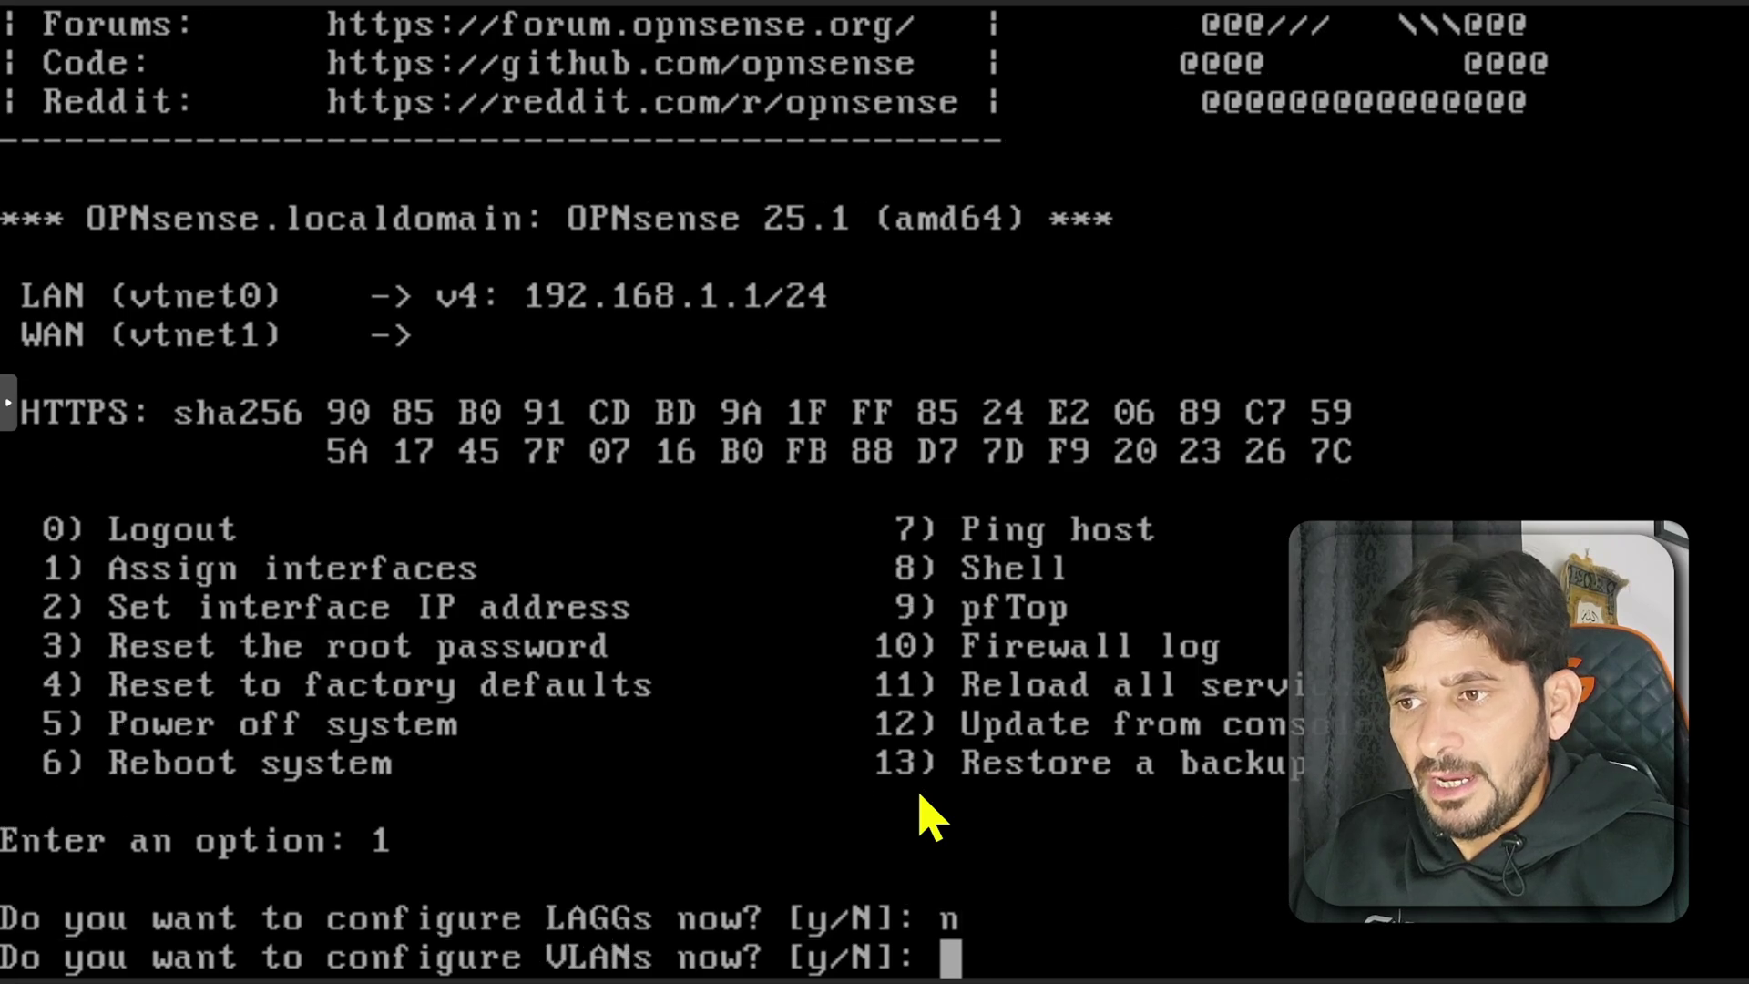
type("n")
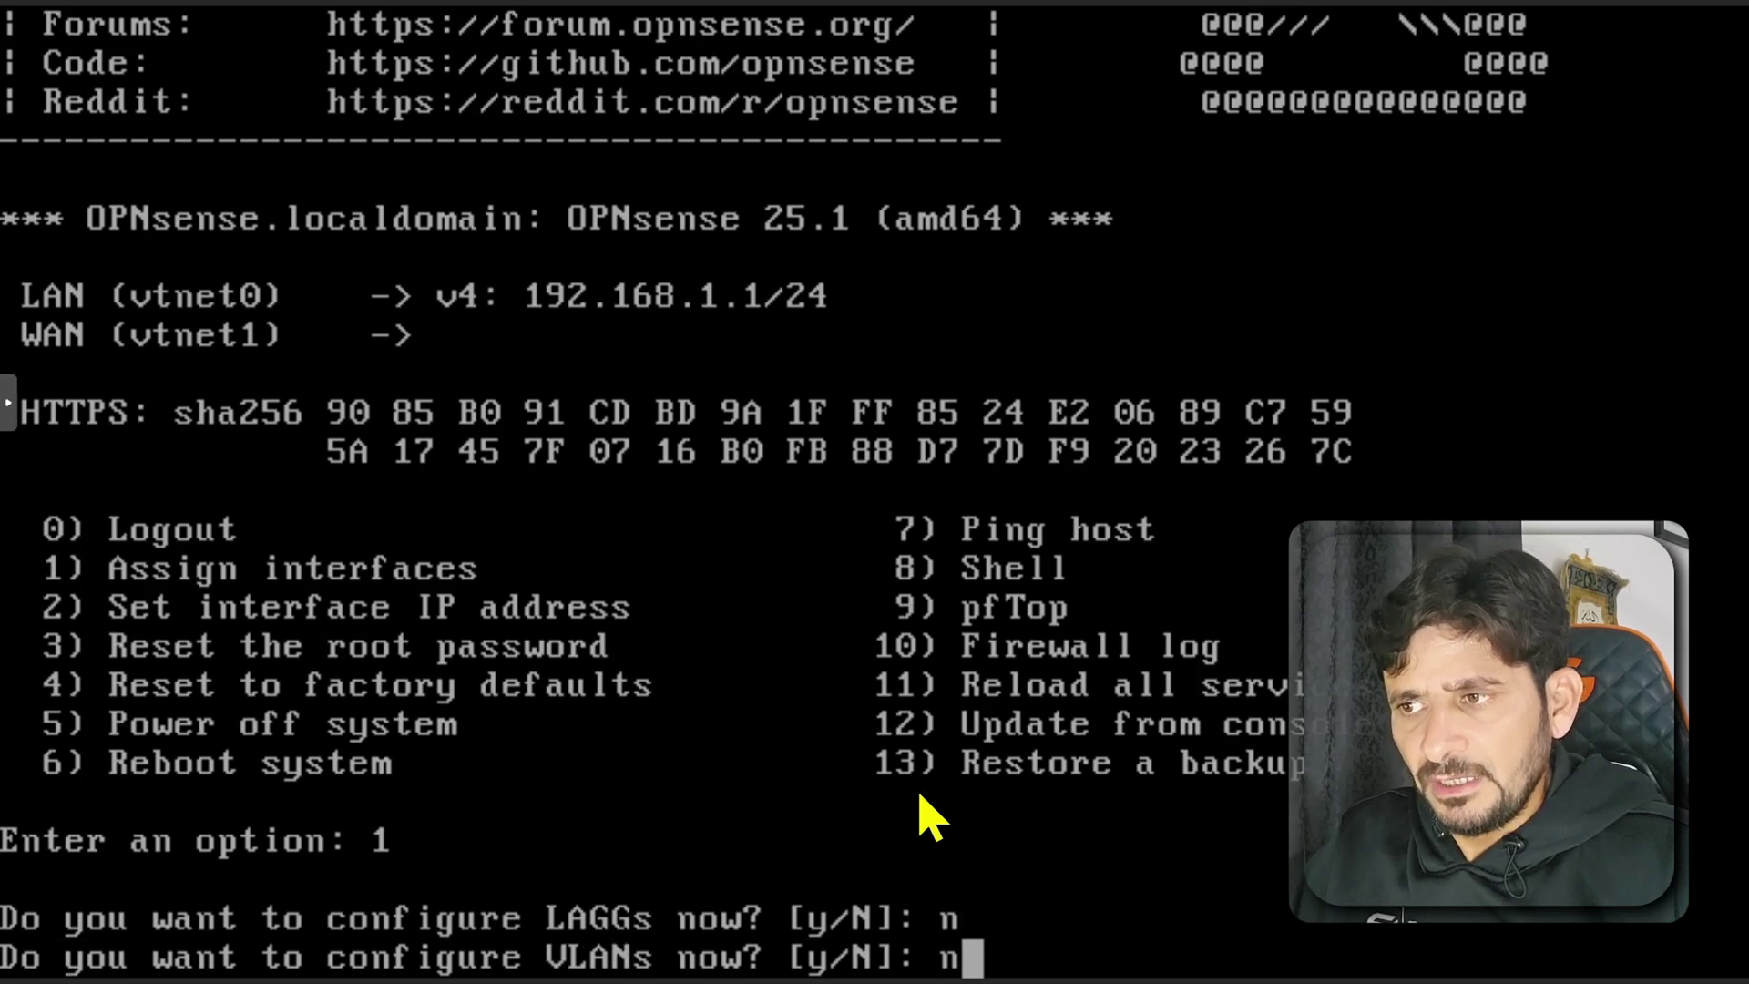
key("Return")
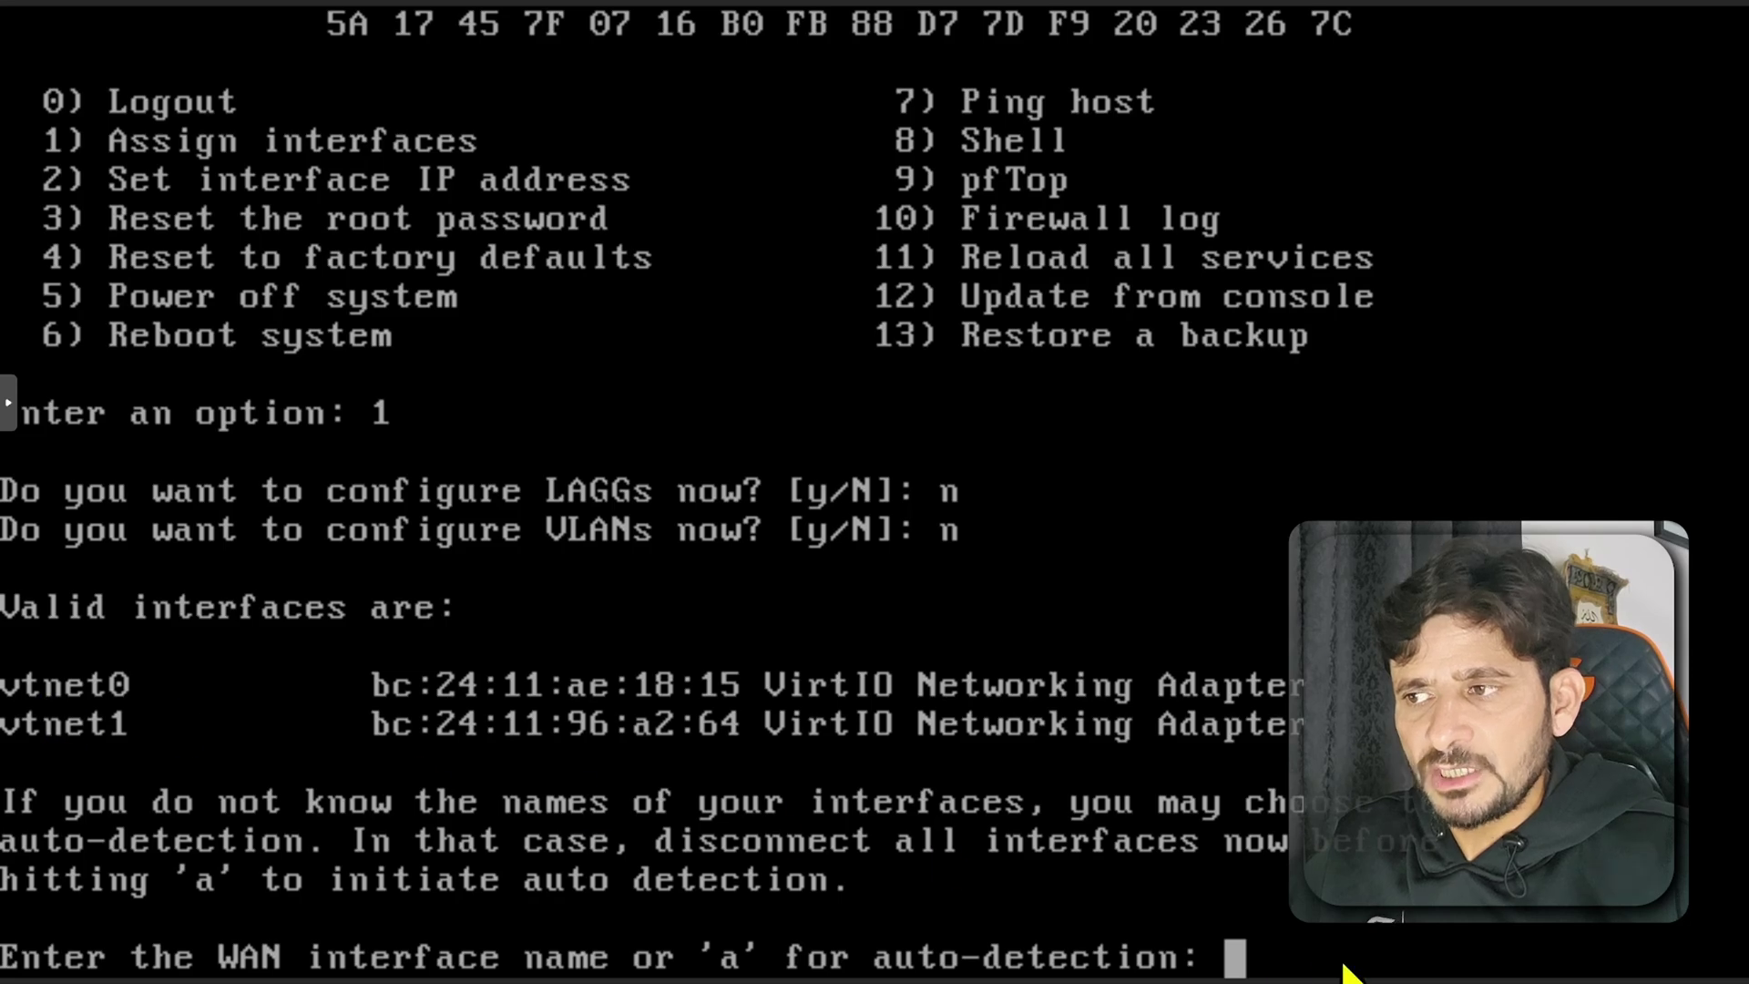
Assign vtnet0 as WAN and vtnet1 as LAN with no optional interface, and apply the assignment
type("vtnet0")
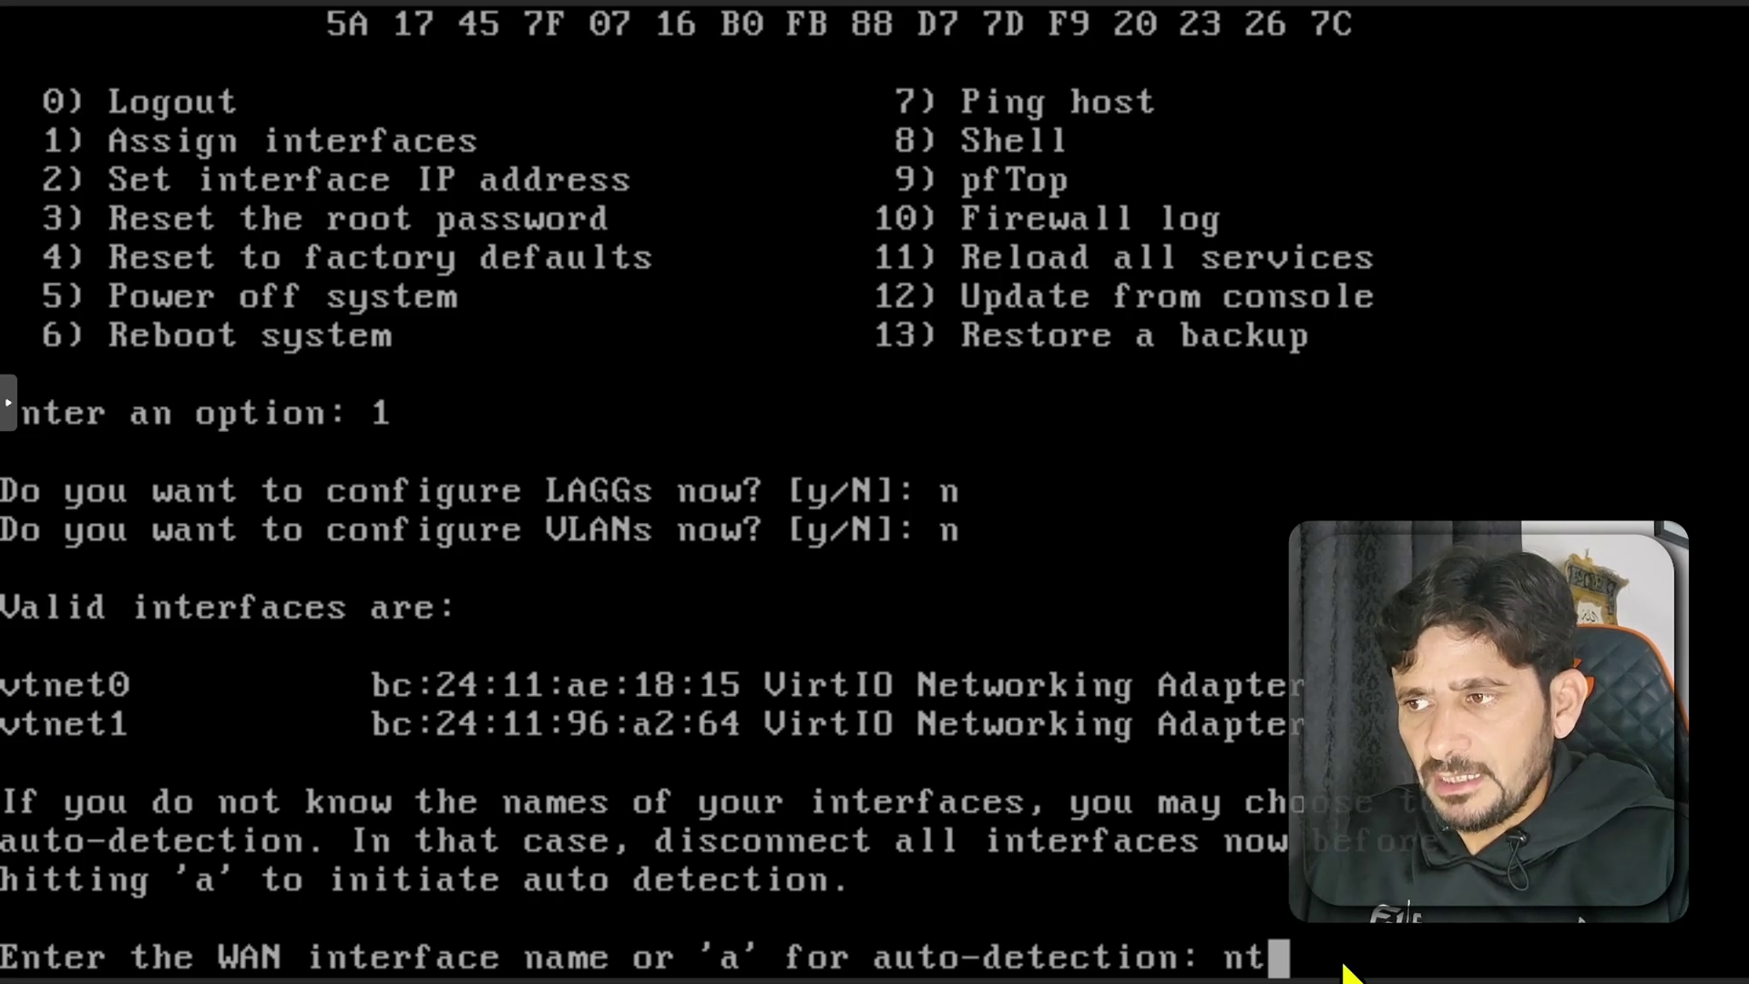
key("Return")
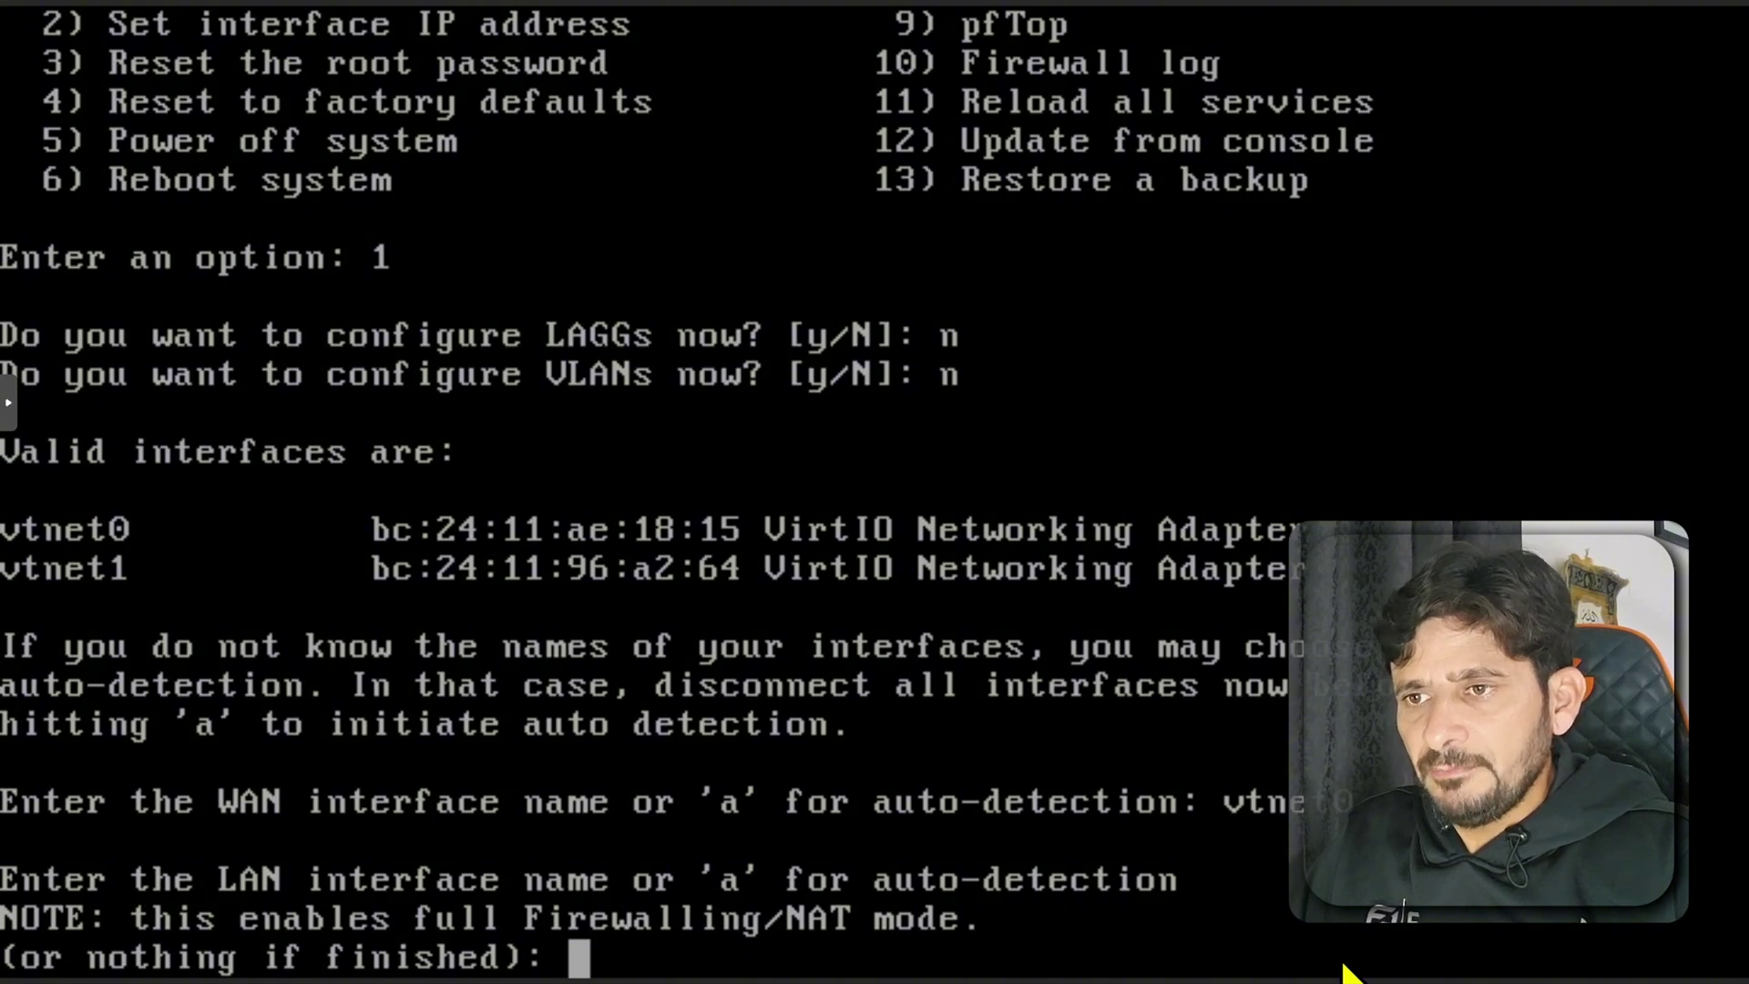
type("vtnet1")
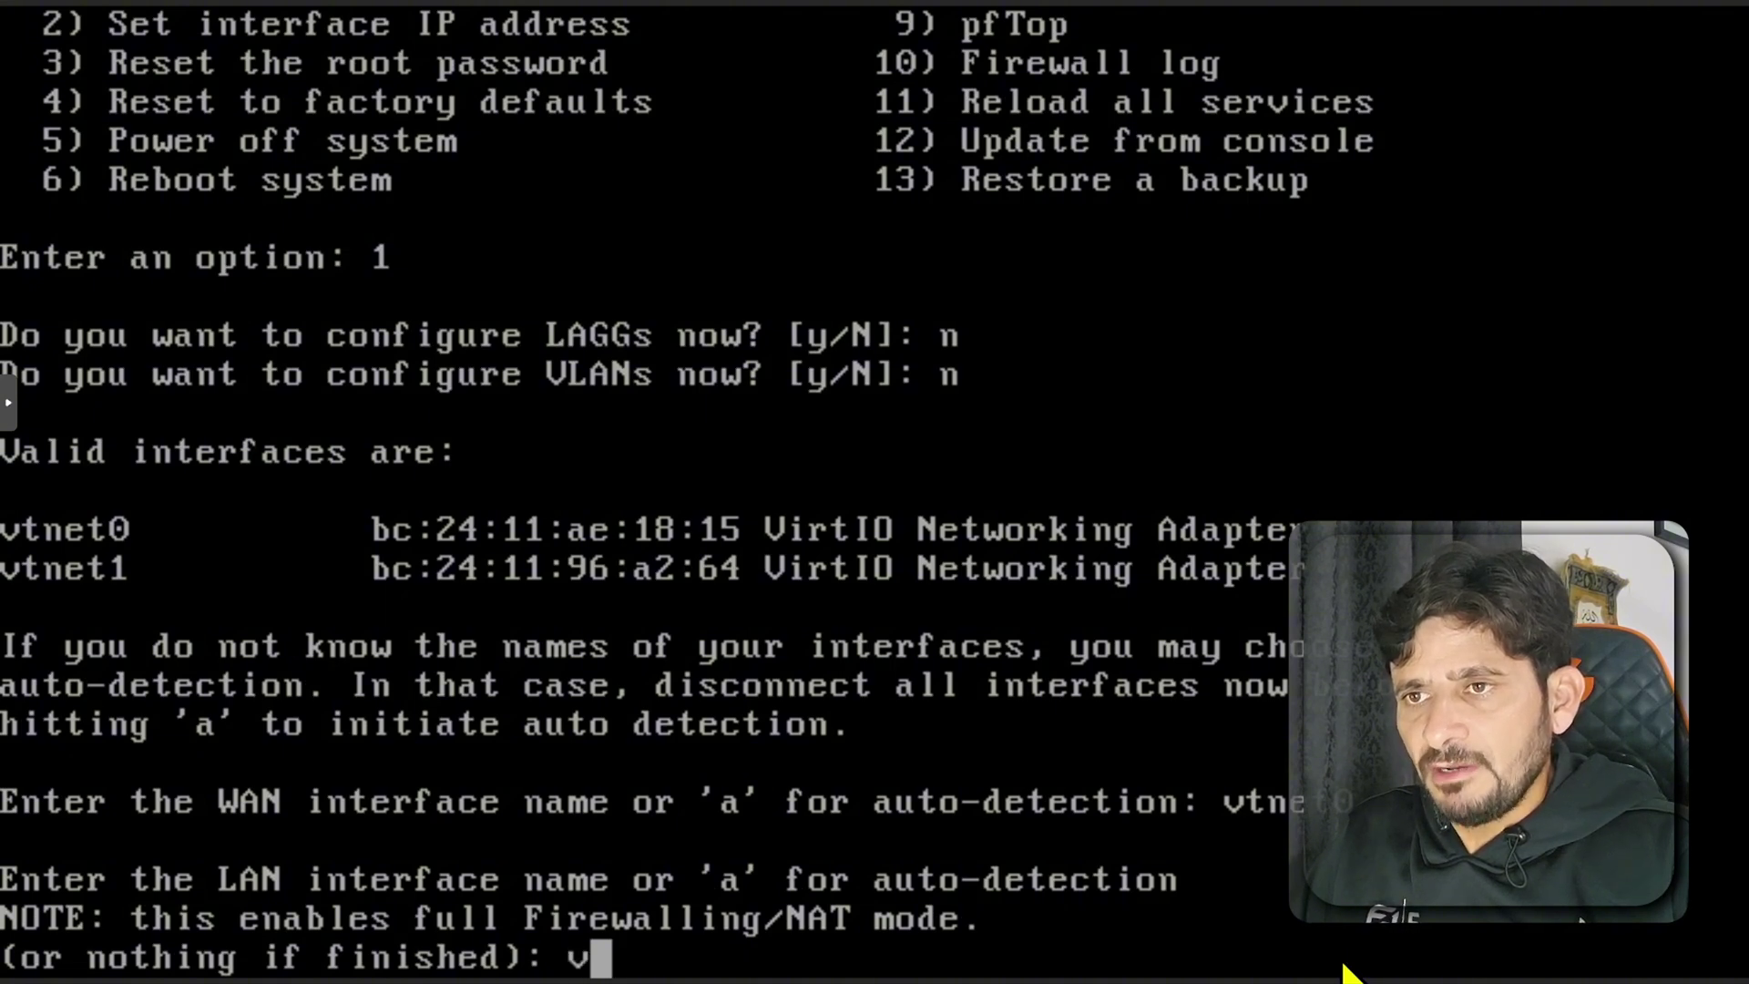
key("Return")
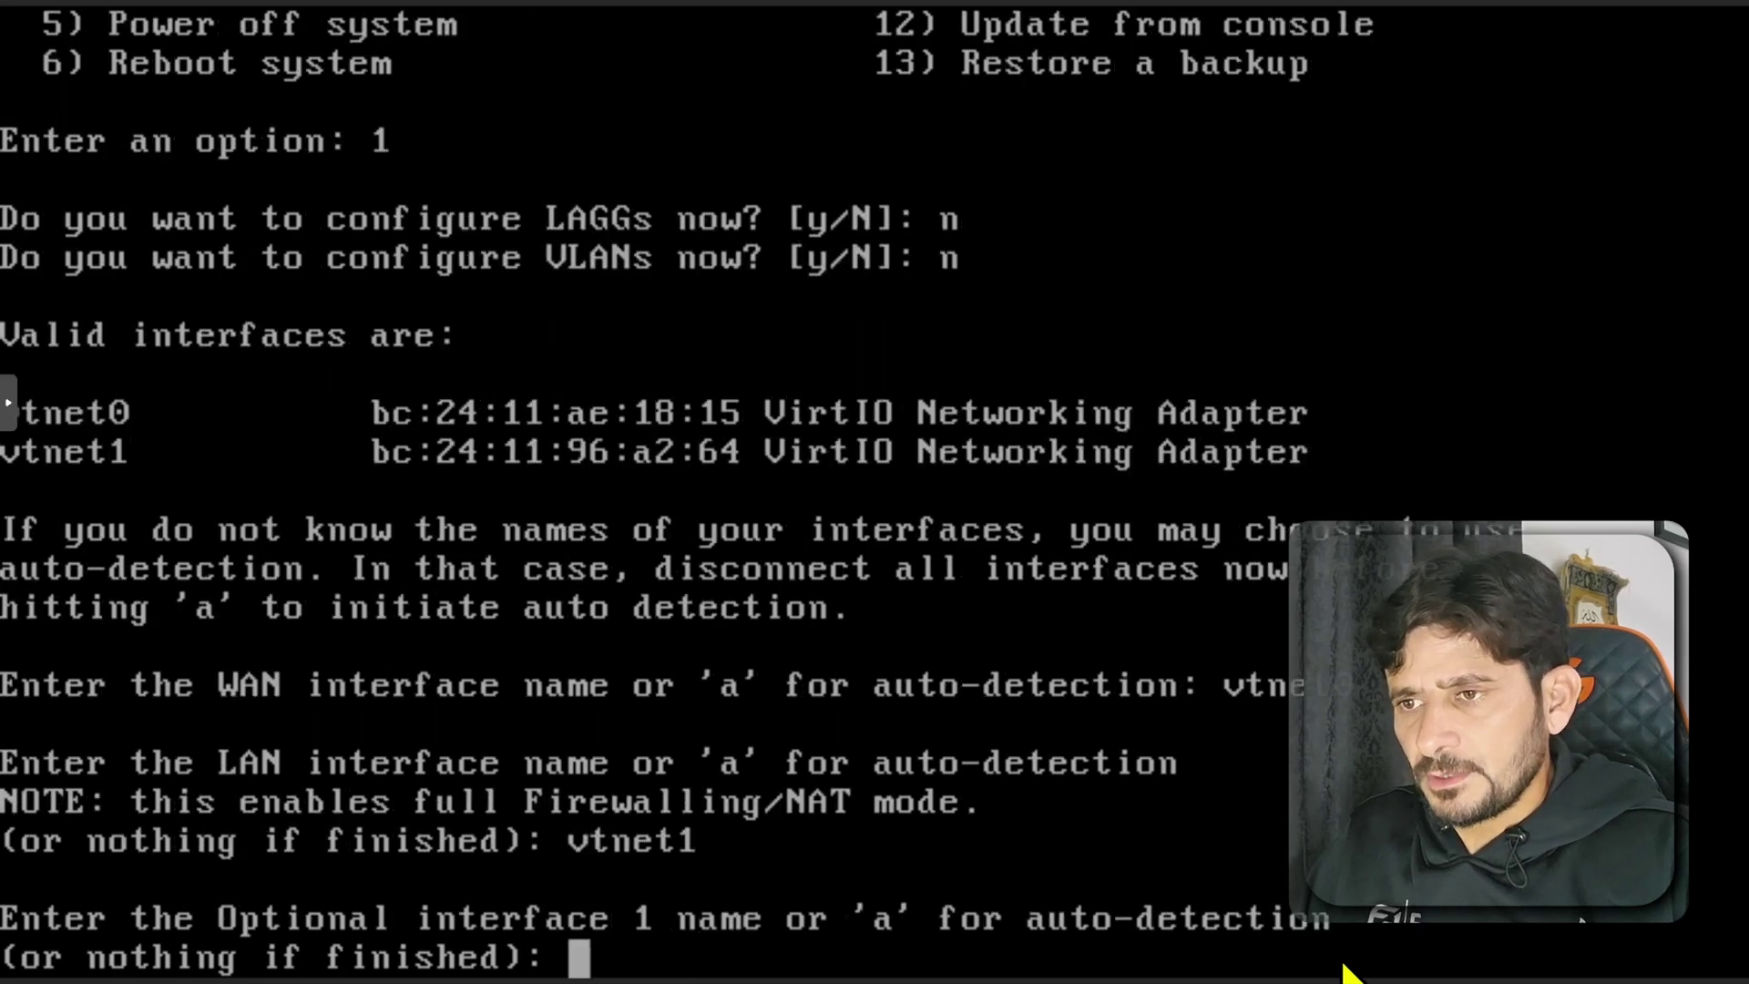
key("Return")
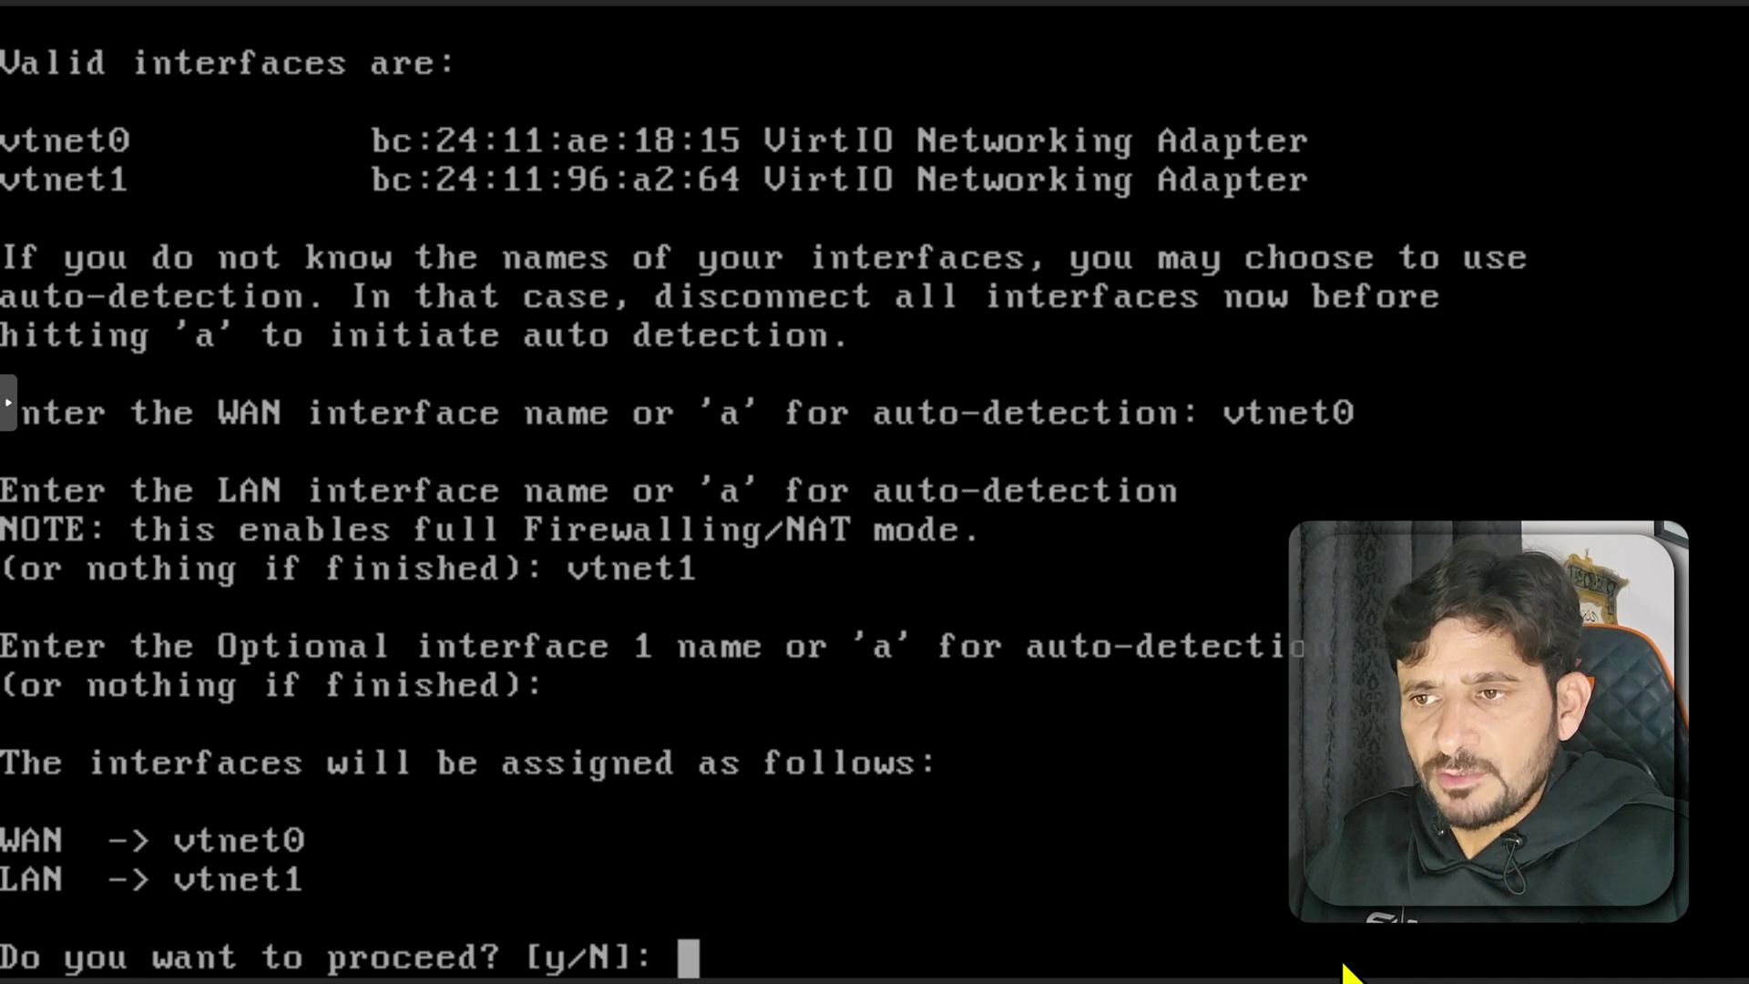
type("y")
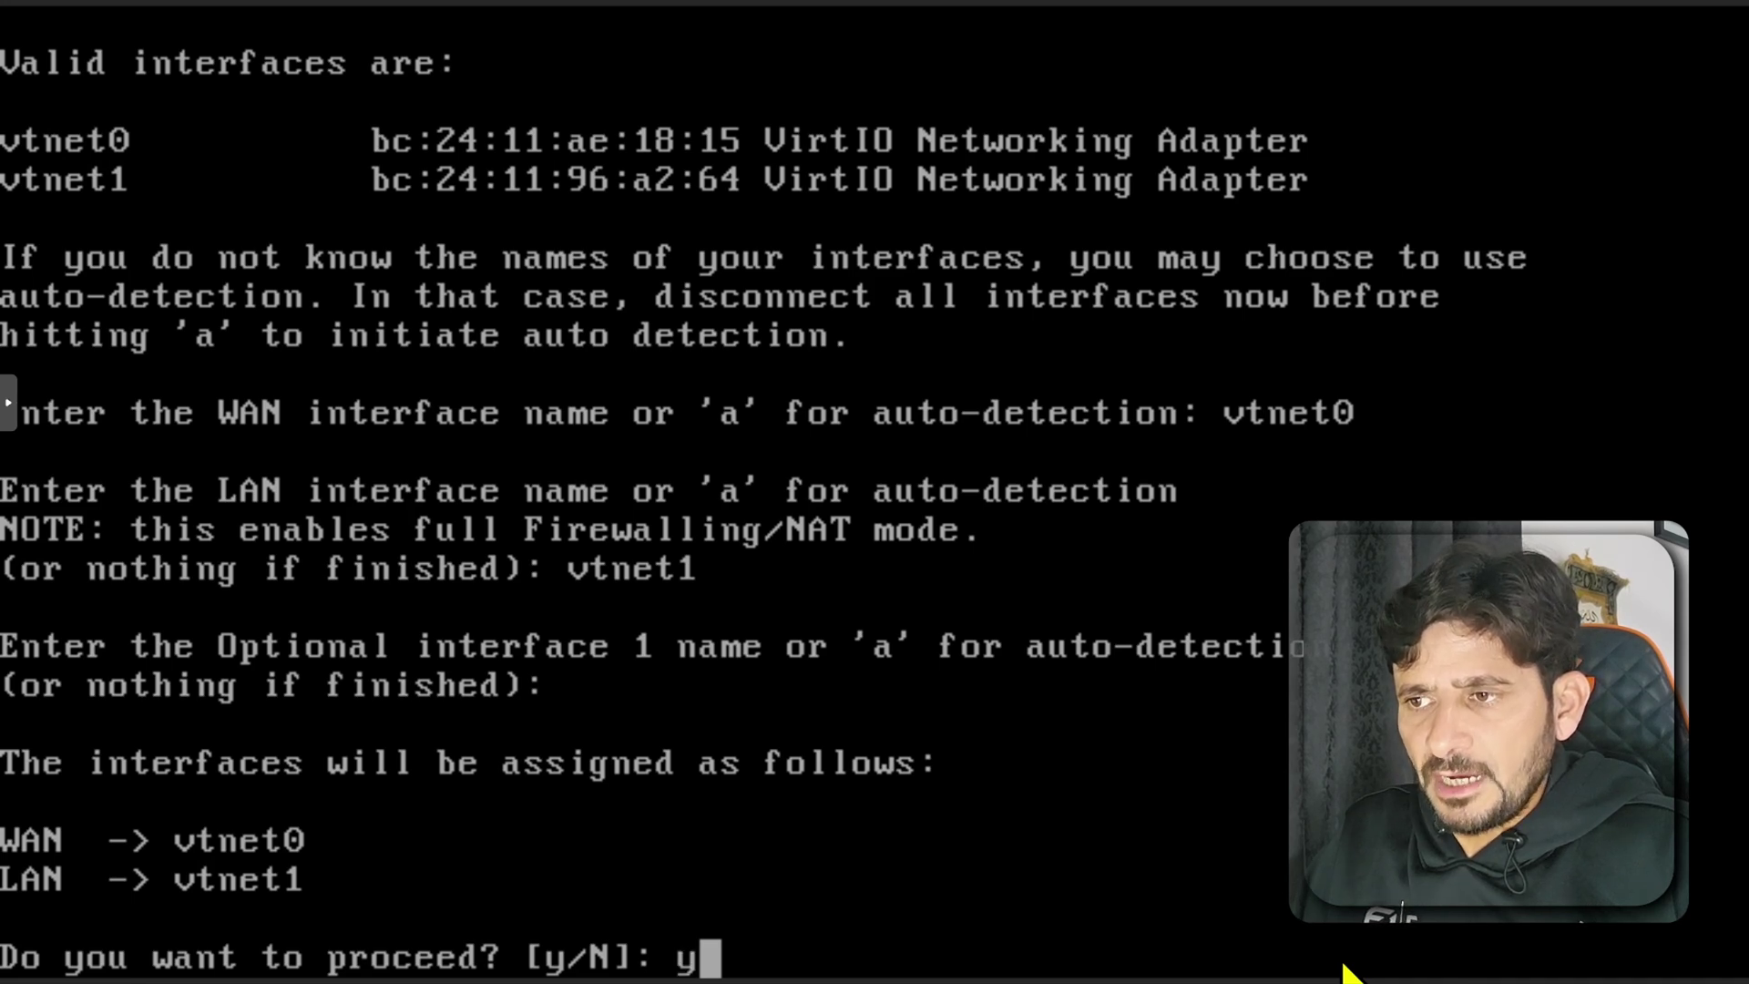
key("Return")
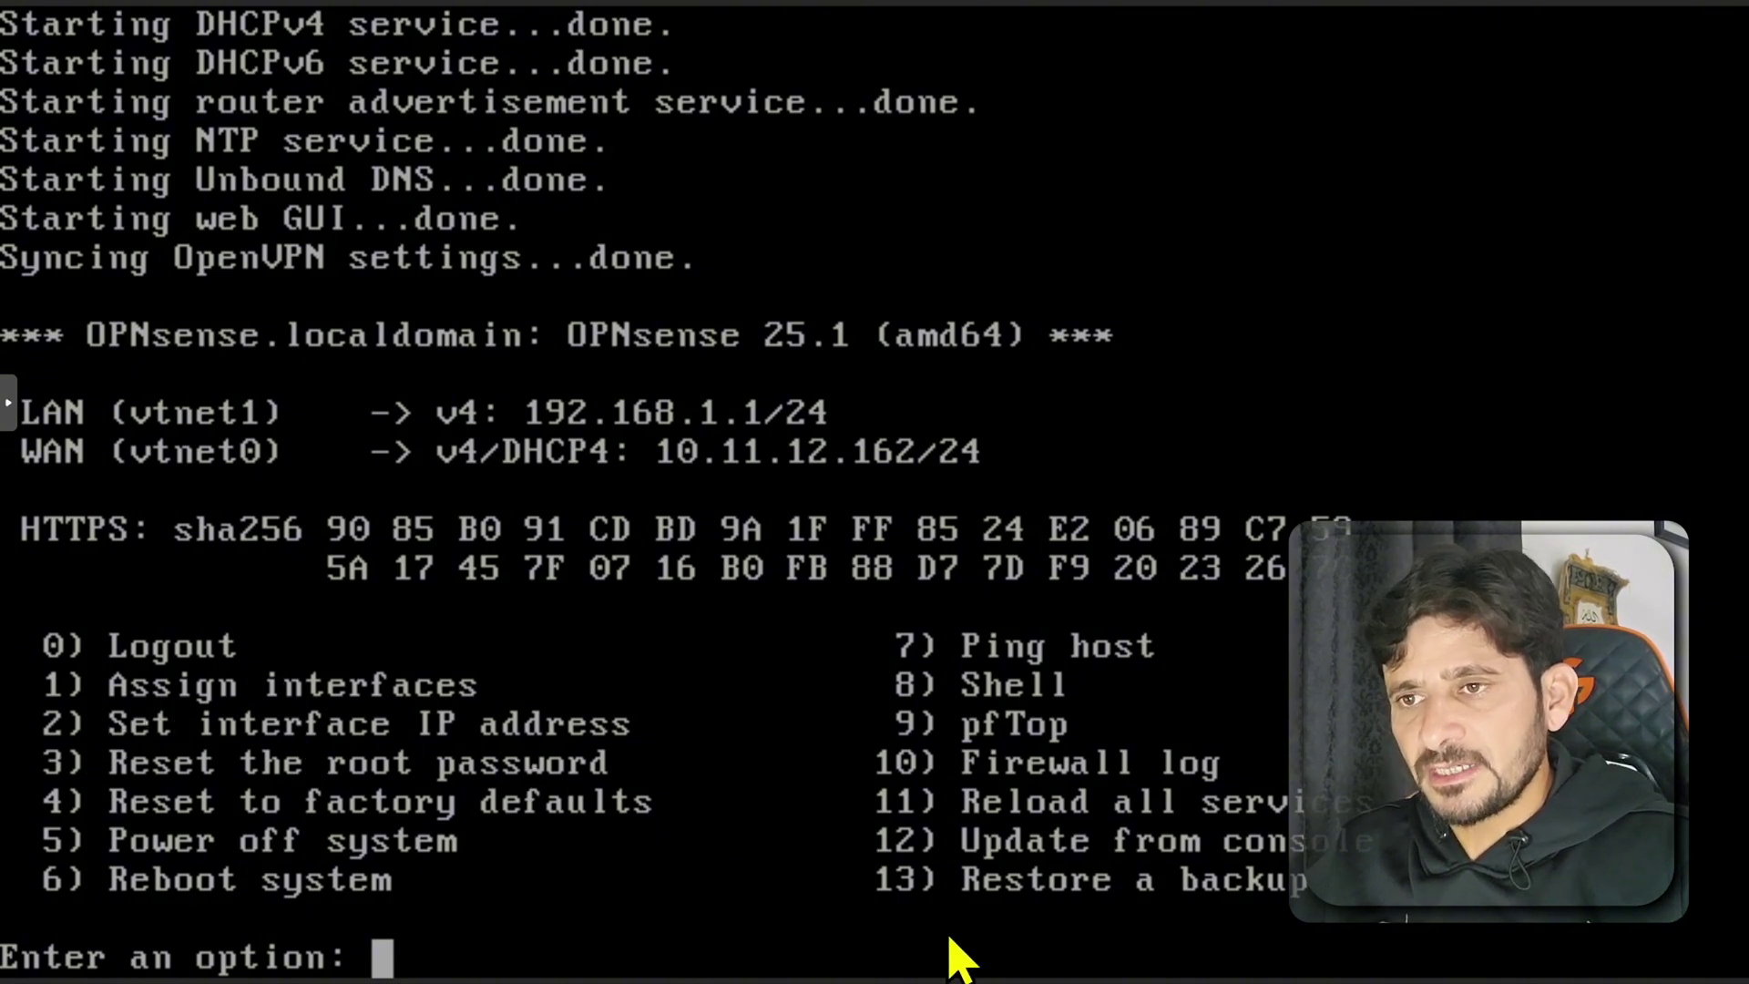
Configure the WAN interface without DHCP and give it the static IPv4 address 10.11.12.200
type("2")
key("Return")
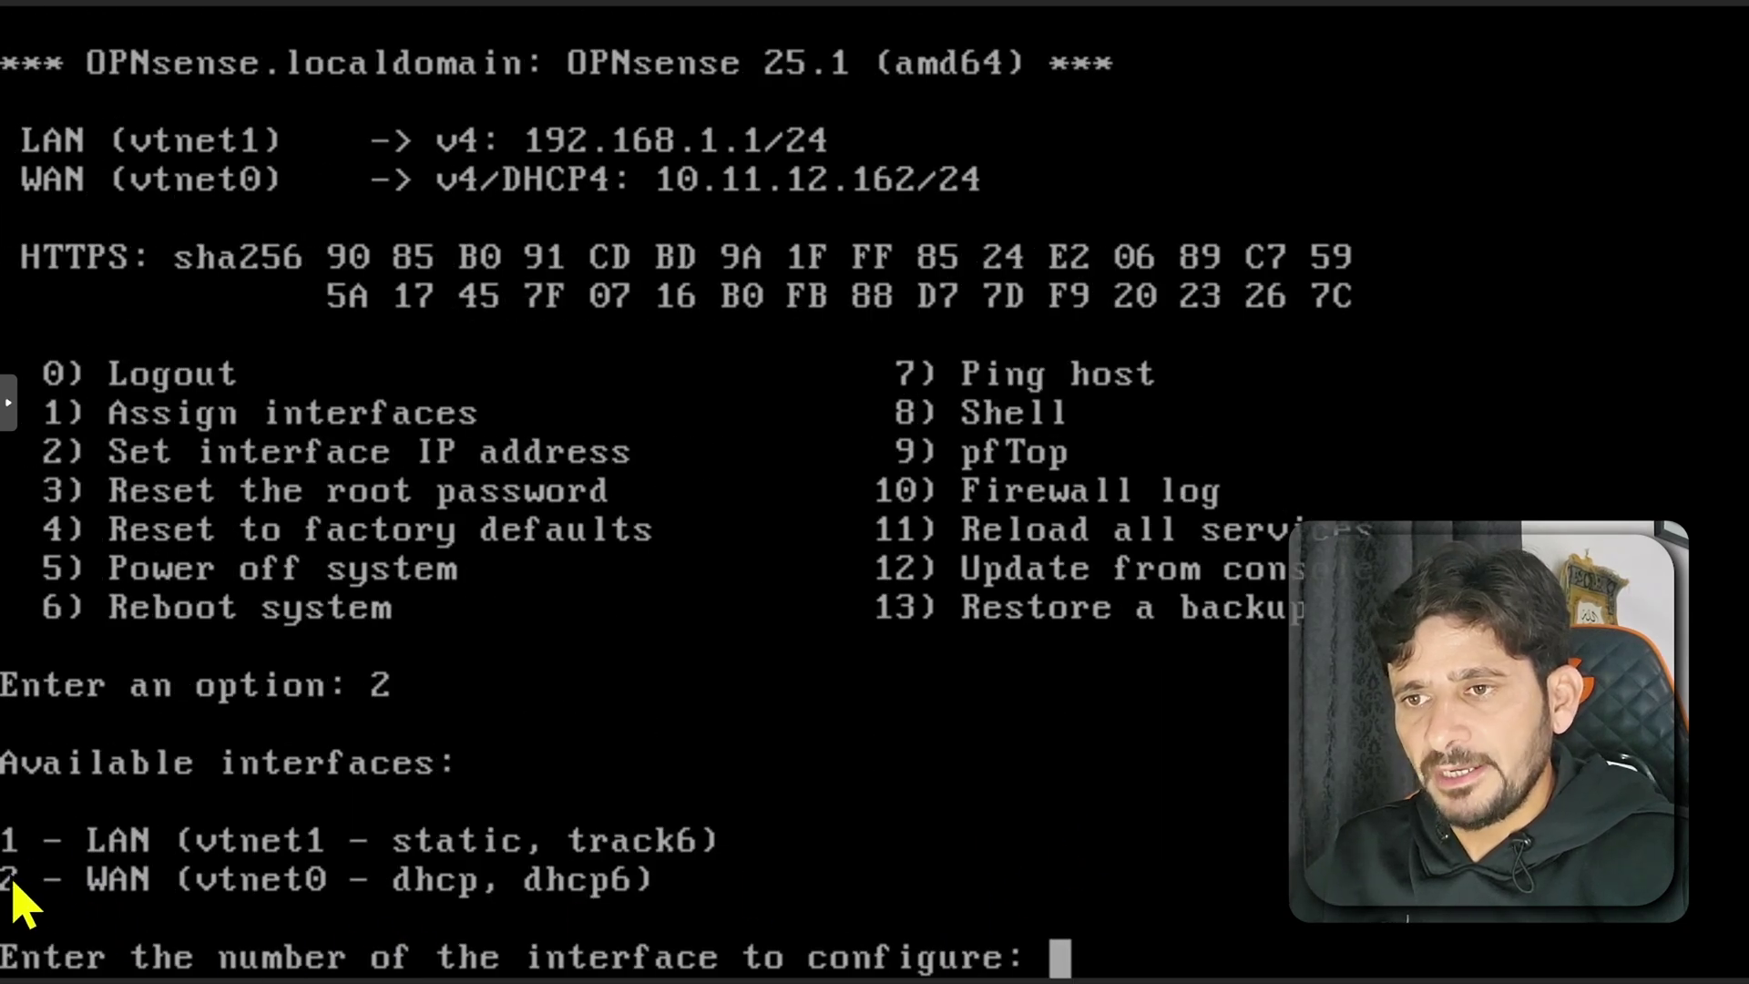
type("2")
key("Return")
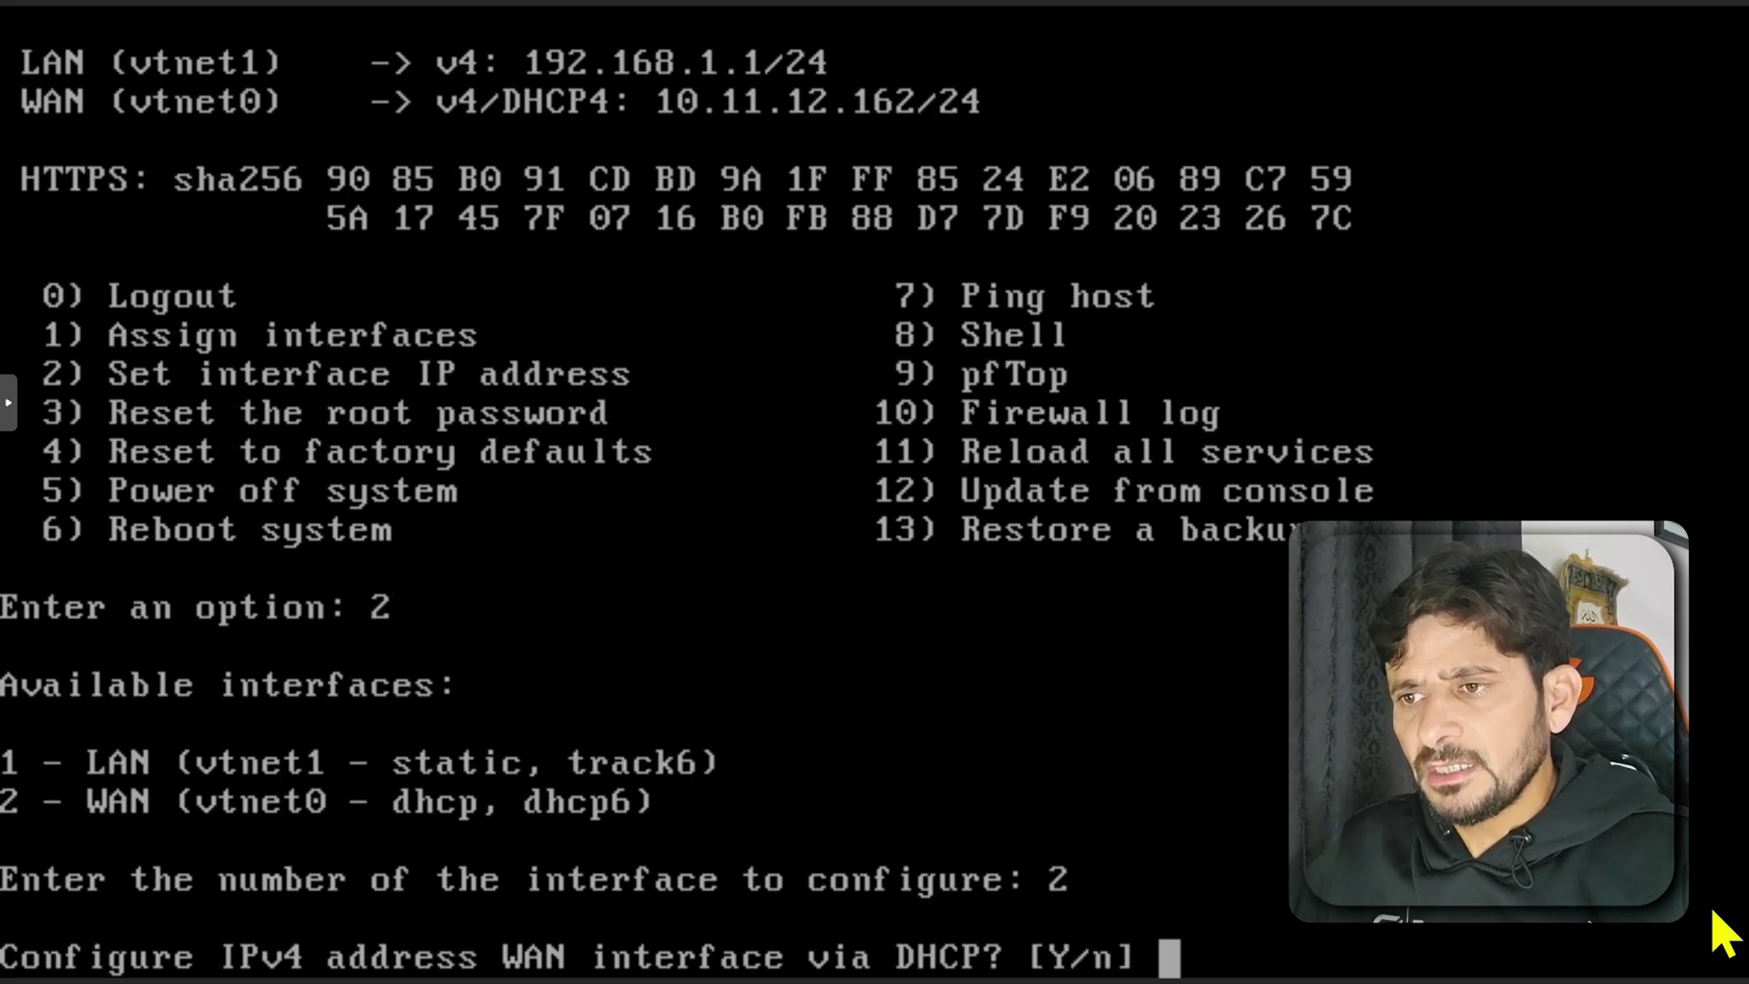
type("n")
key("Return")
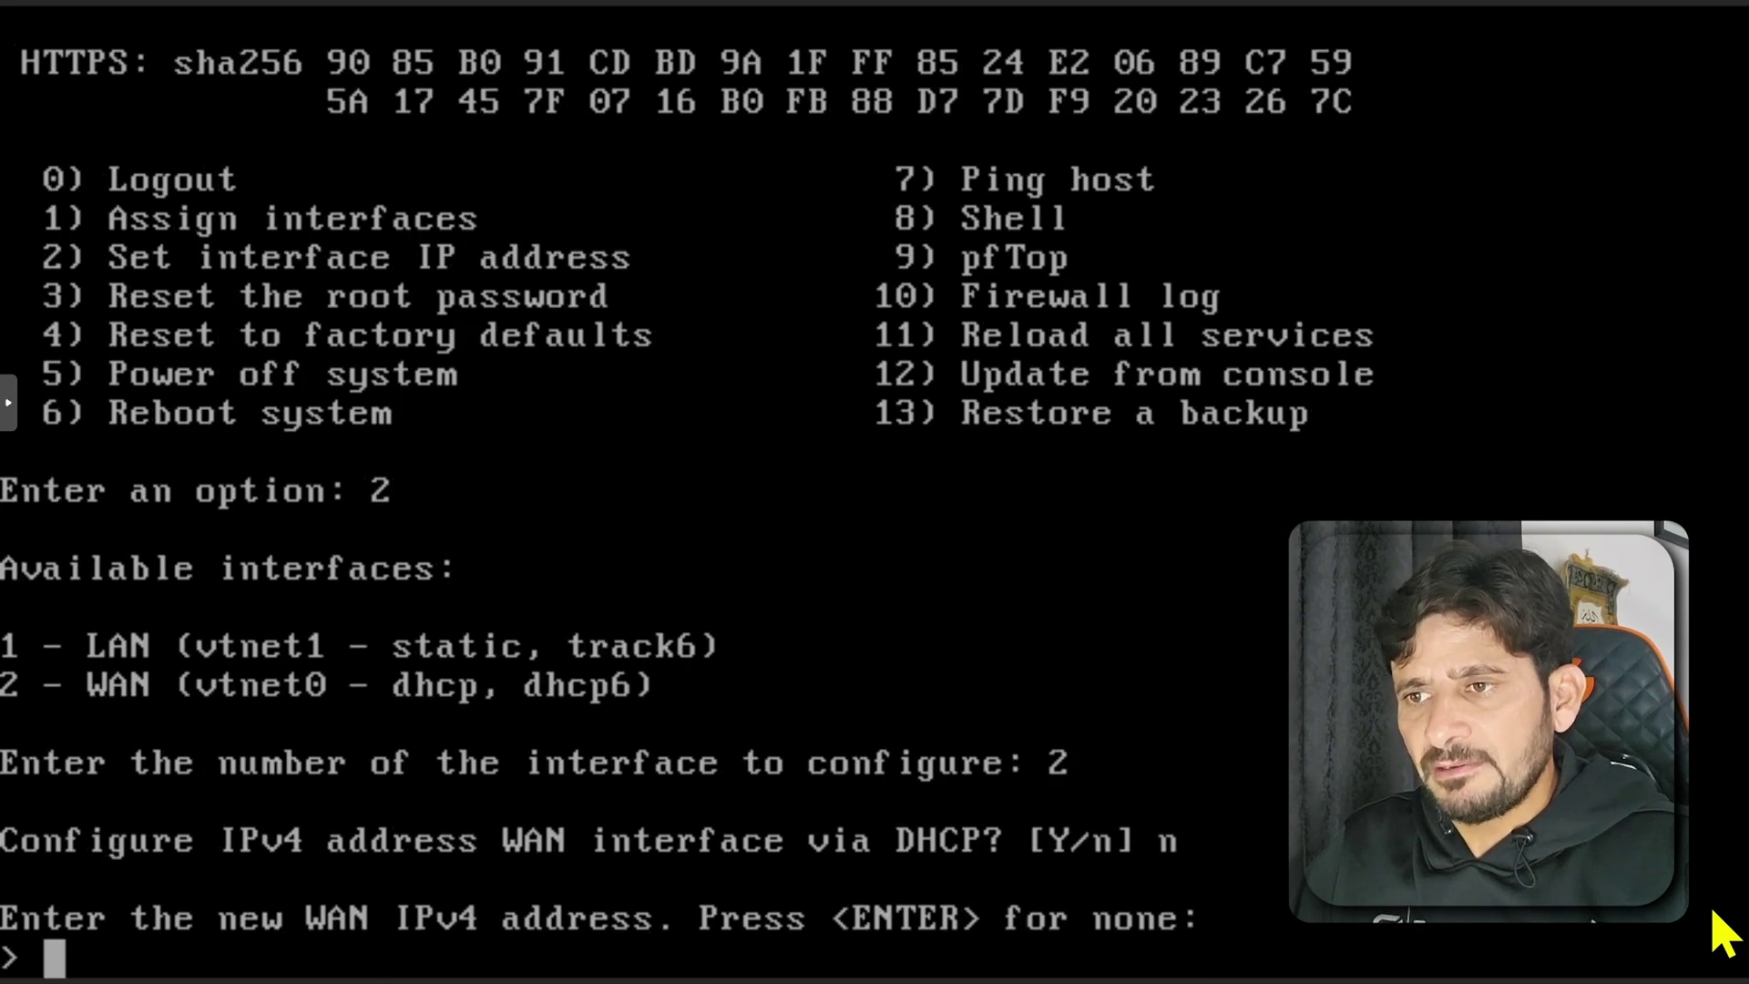
type("10.11.12.")
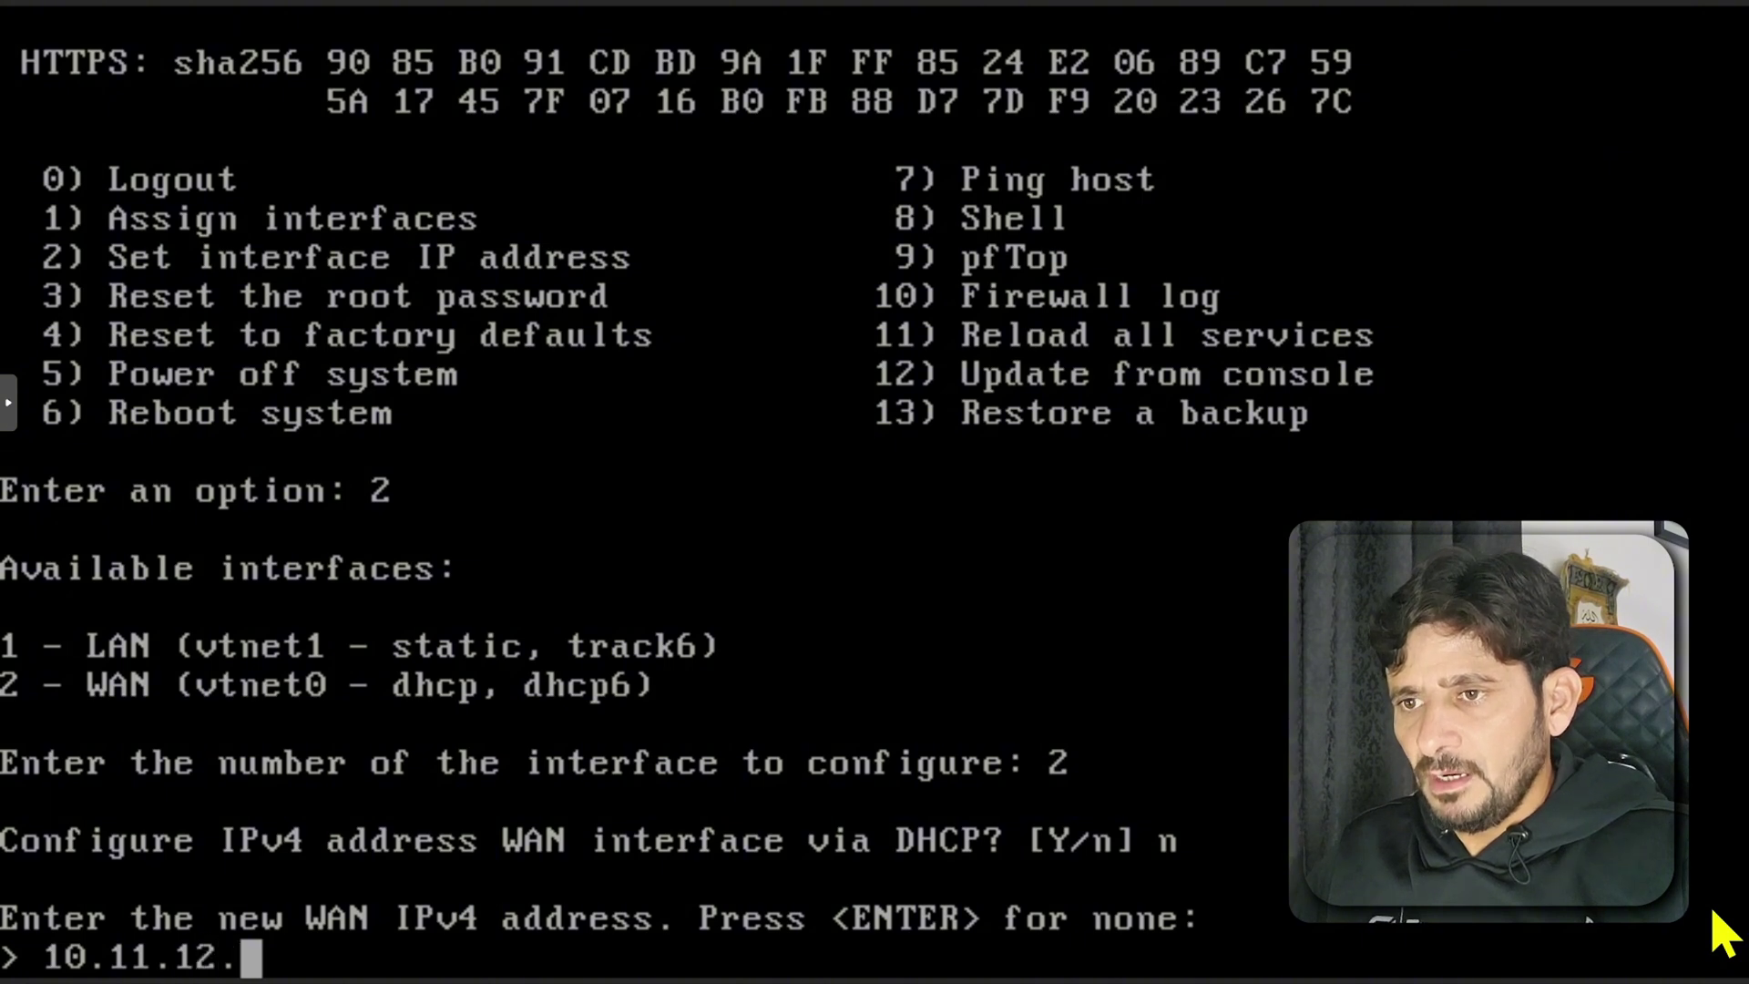
type("200")
key("Return")
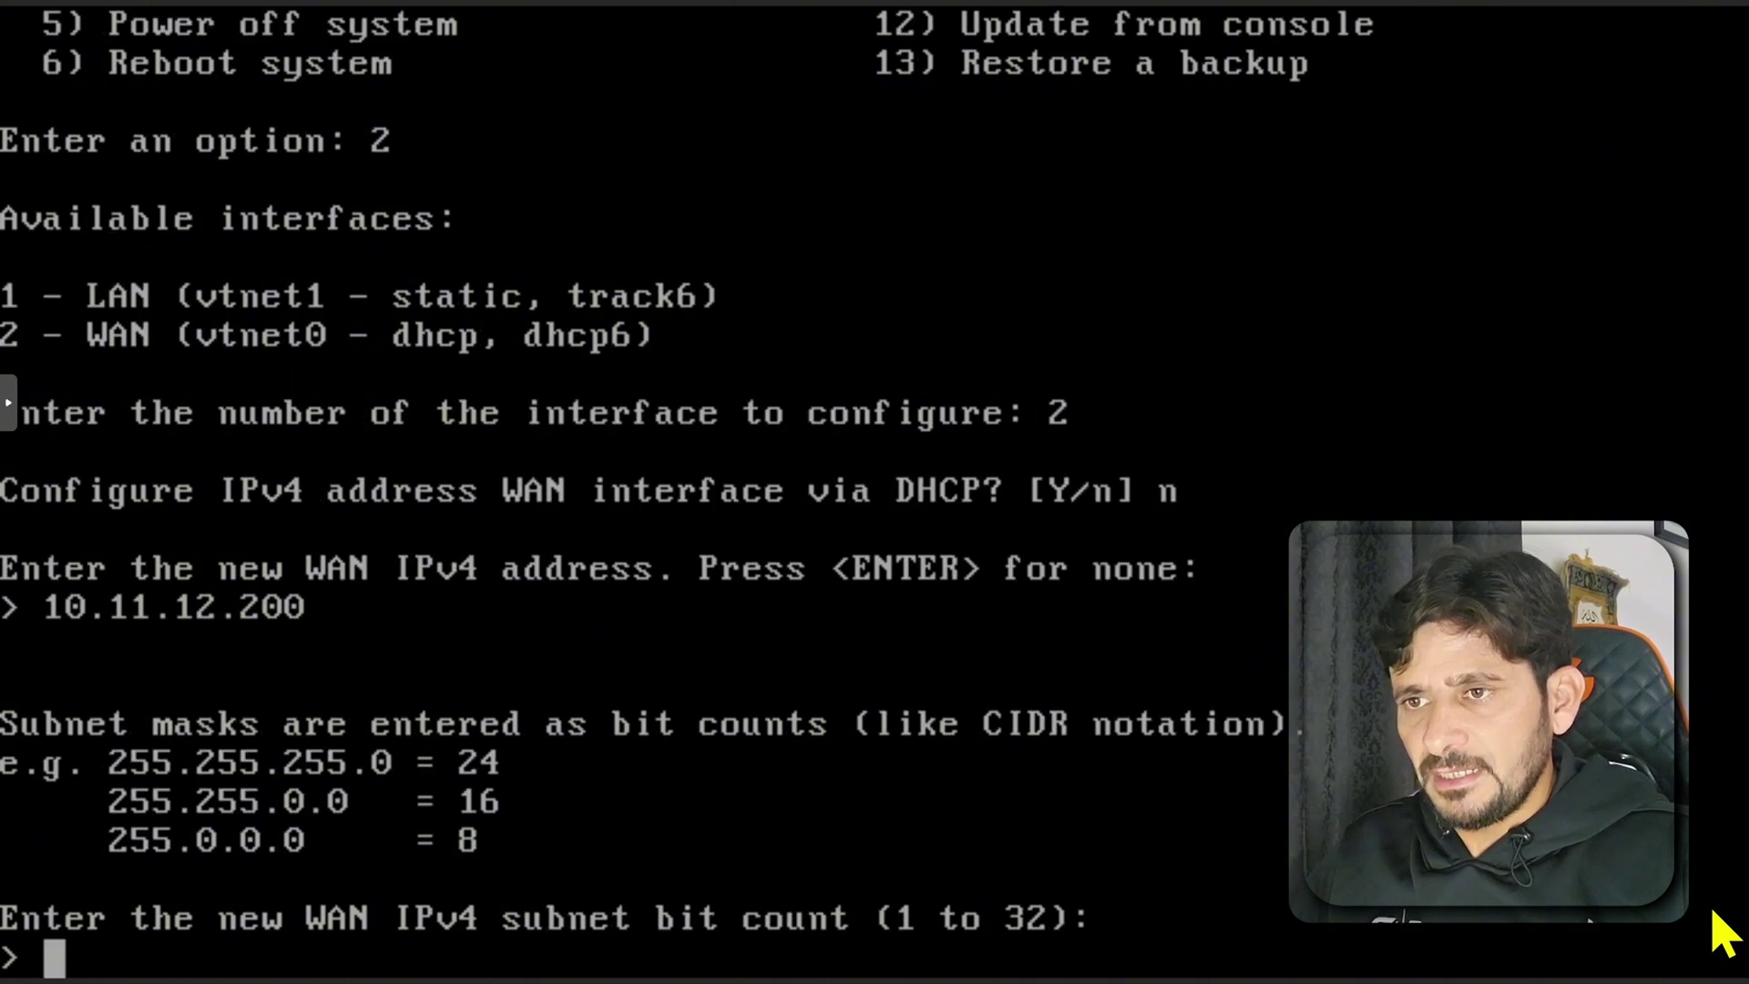
Set the WAN IPv4 subnet bit count to 24
type("255.255.255.0")
key("Return")
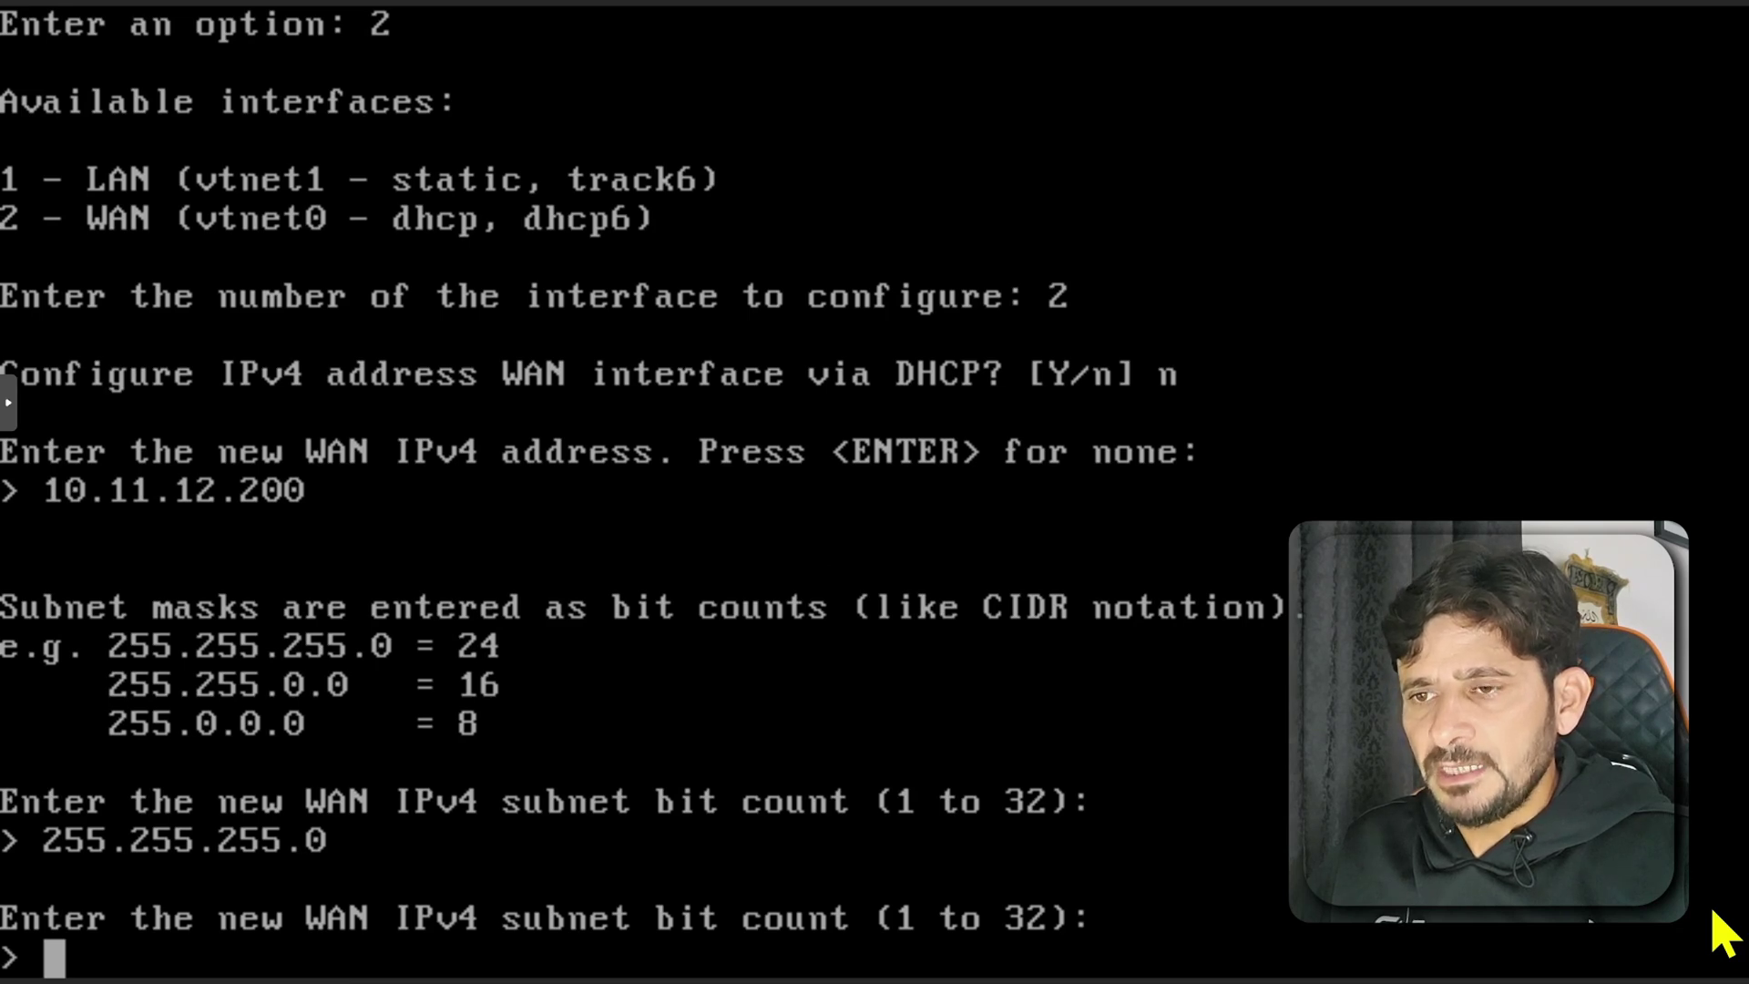
type("24")
key("Return")
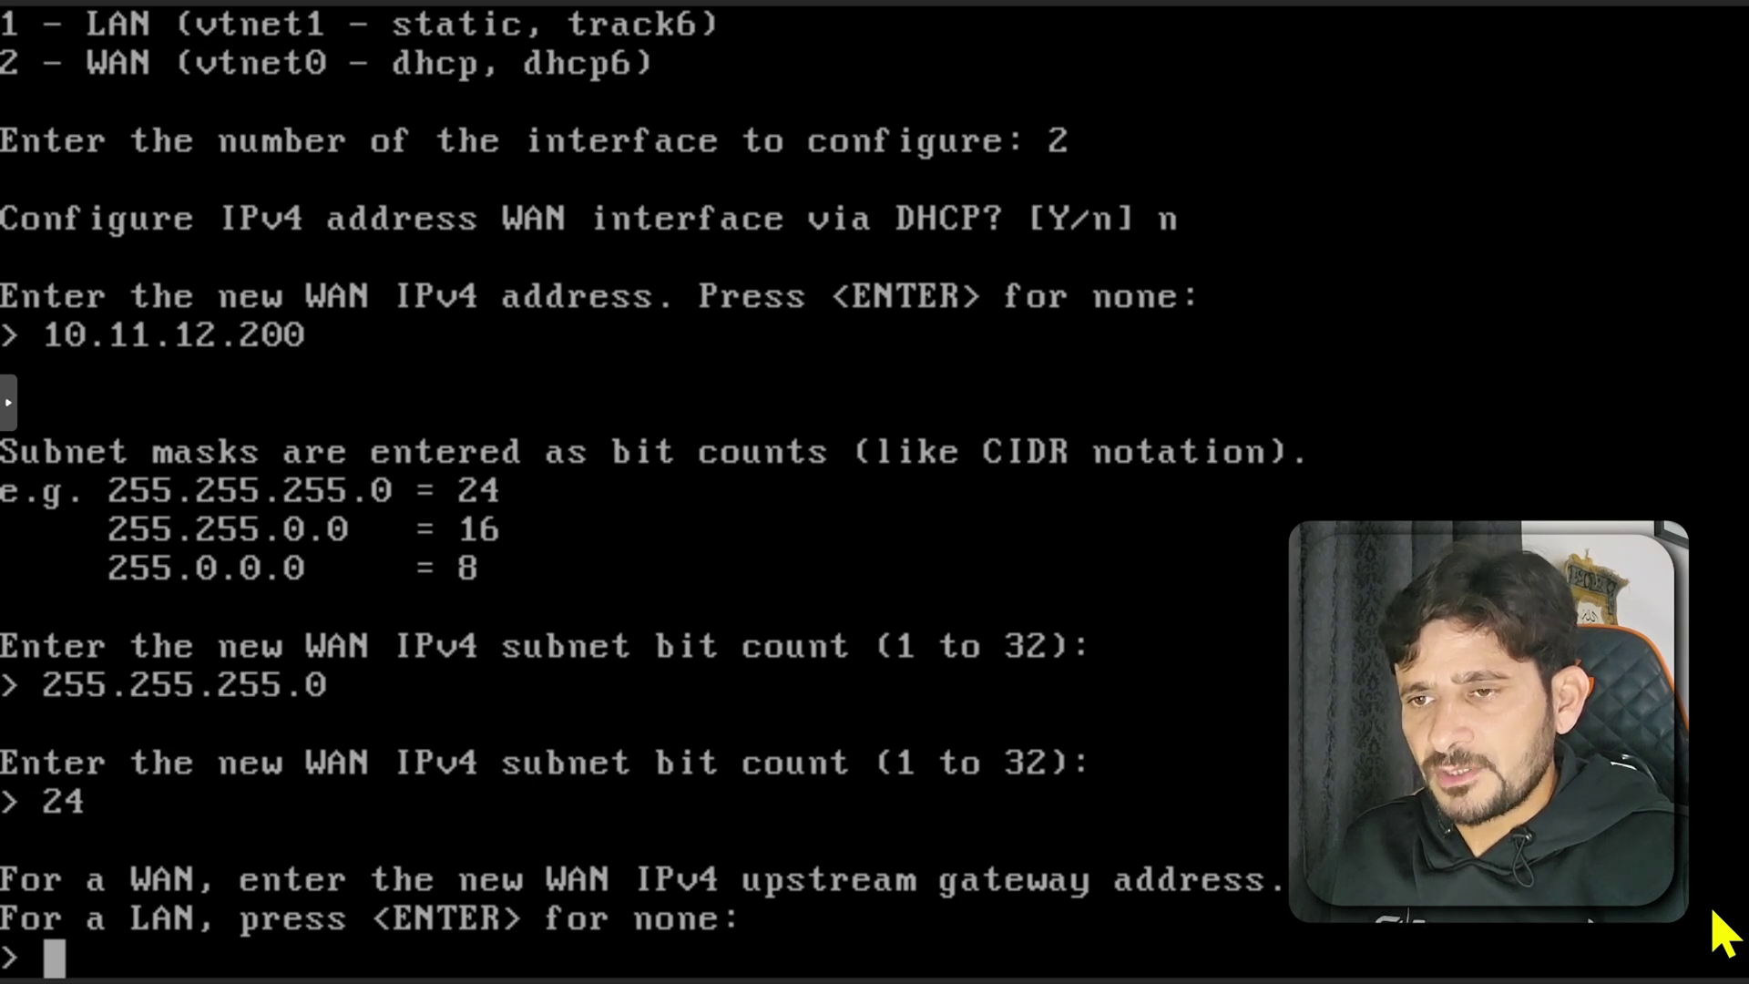
Set the WAN upstream gateway to 10.11.12.1 and use it as the IPv4 name server too
type("10.11.12")
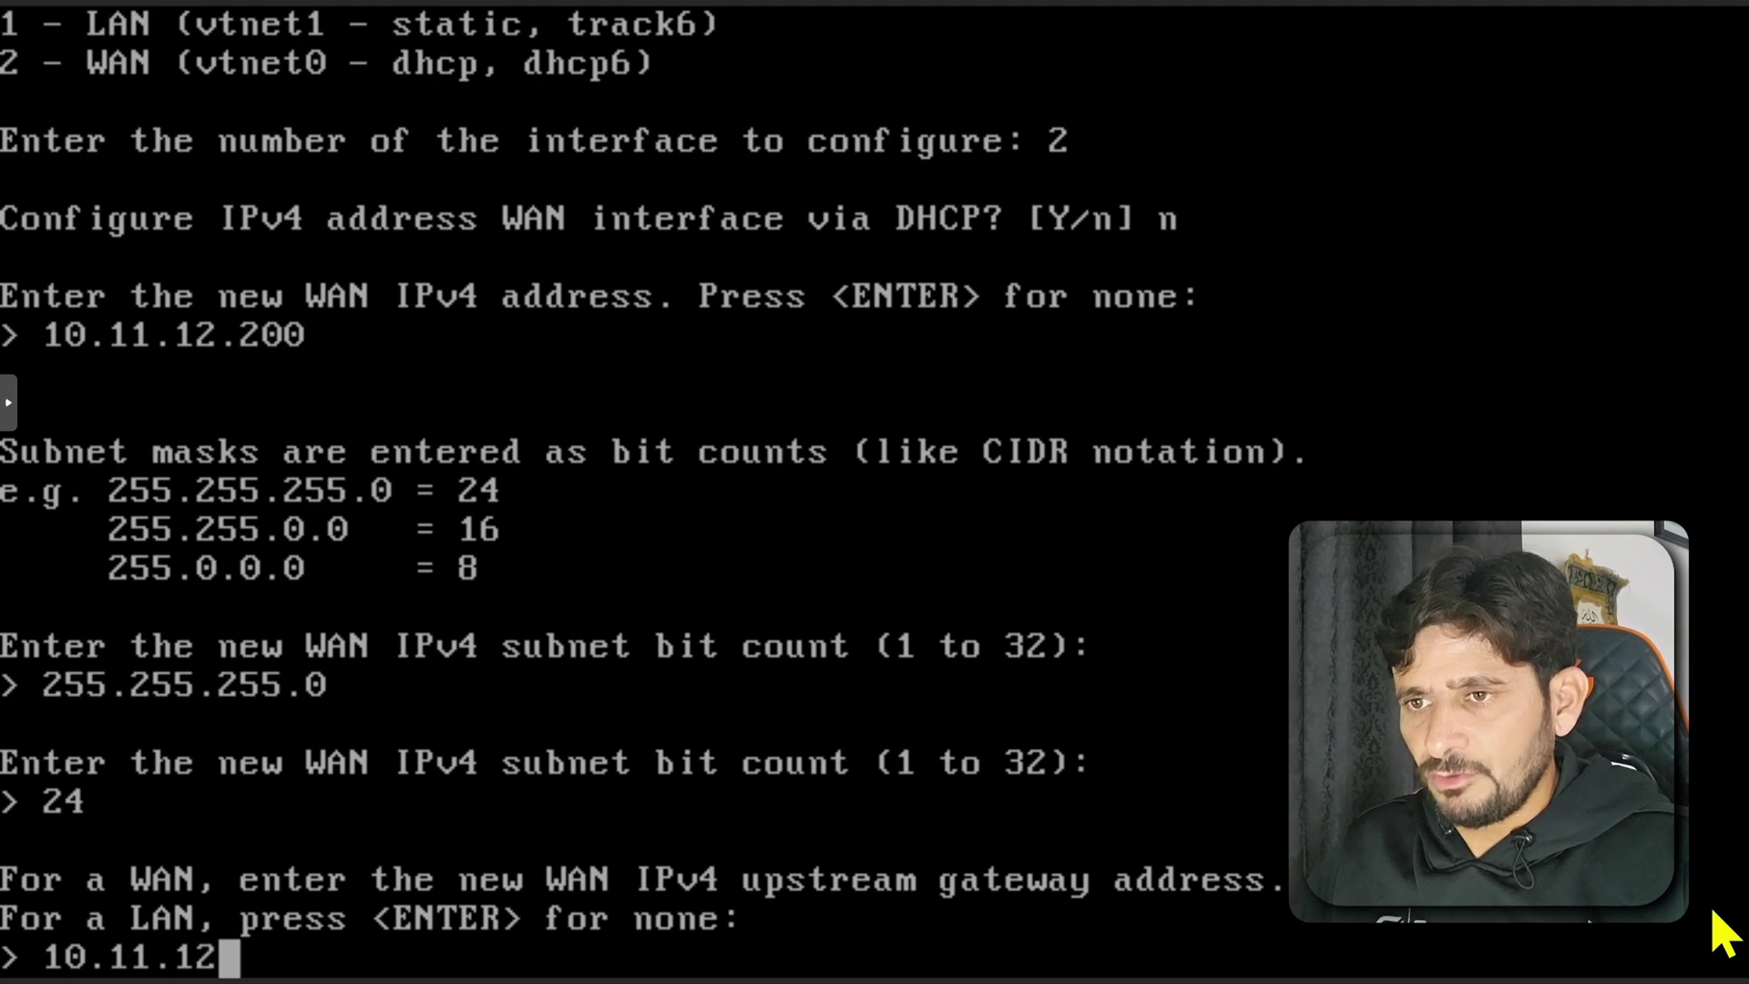
type(".1")
key("Return")
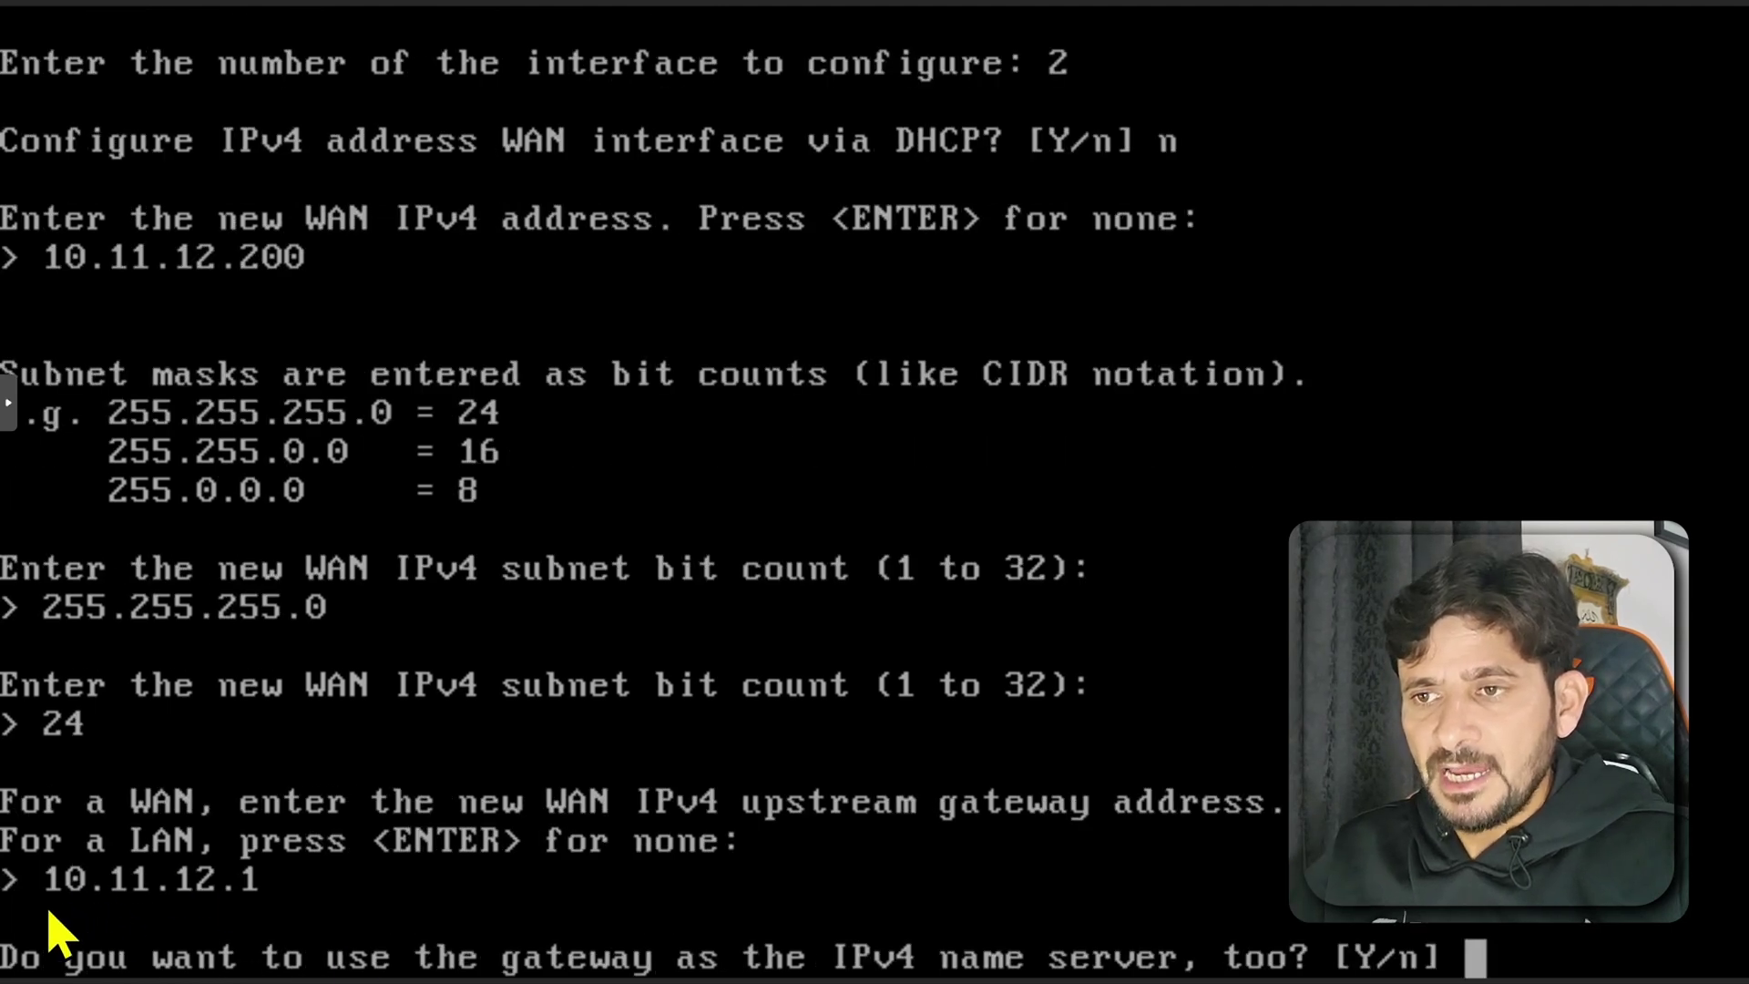
type("y")
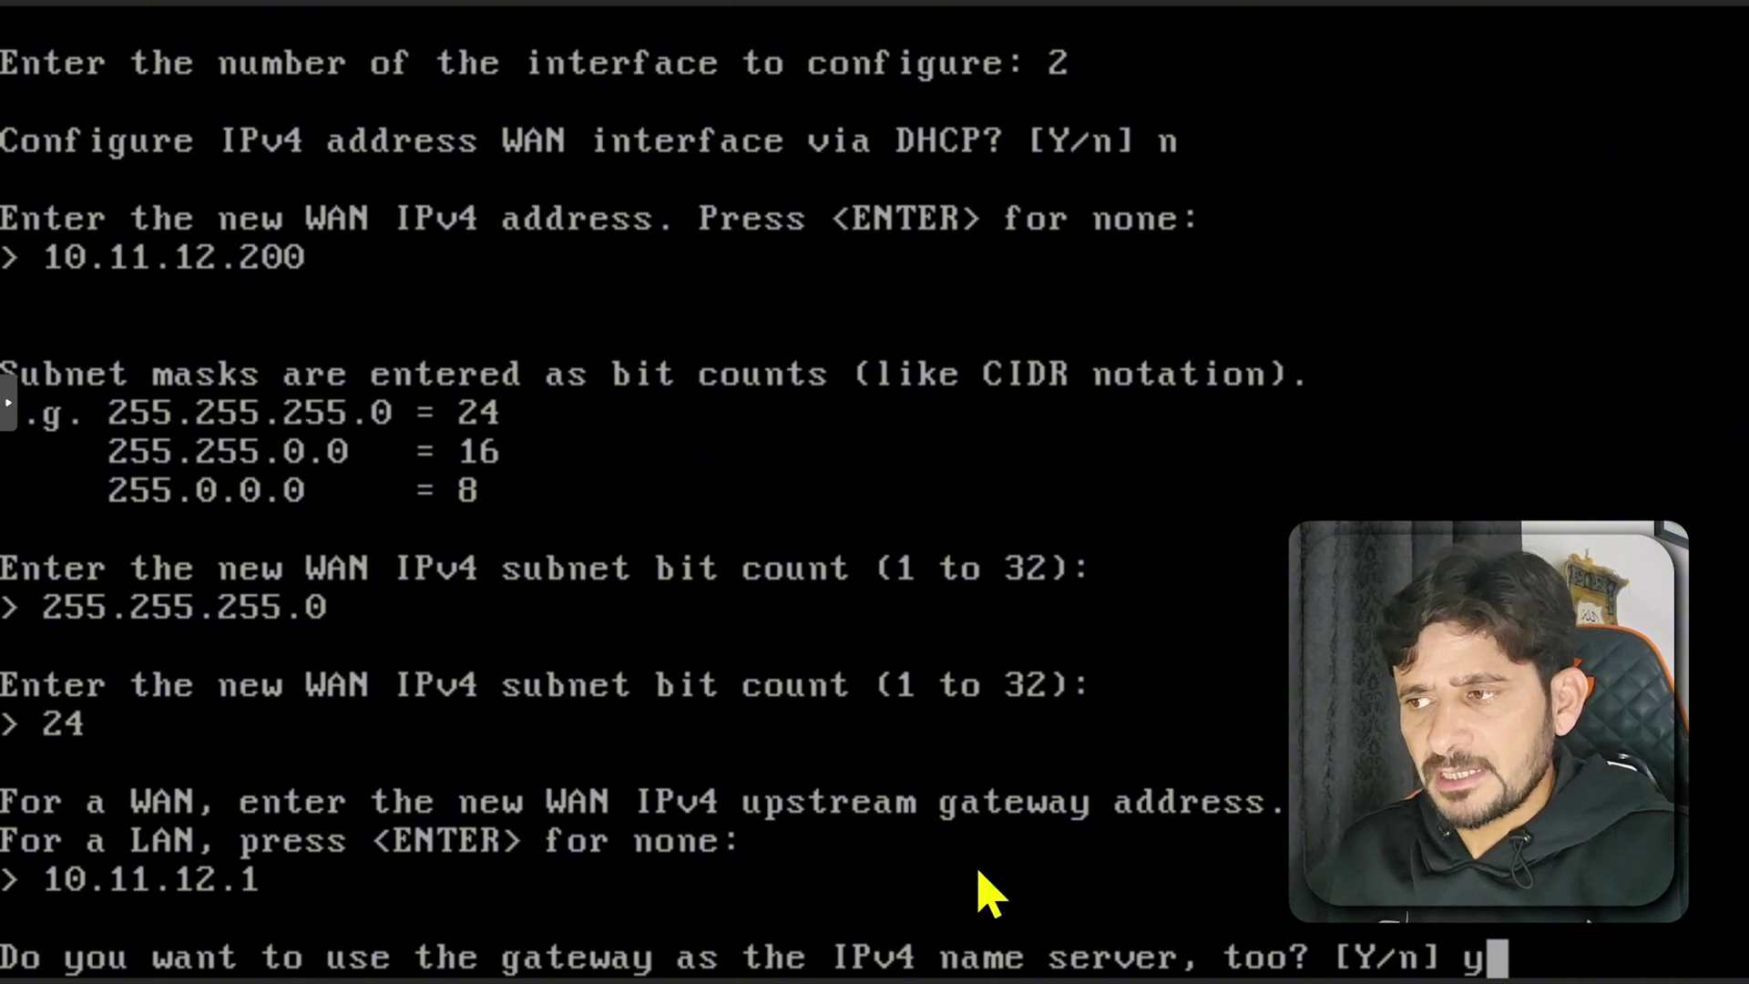
key("Return")
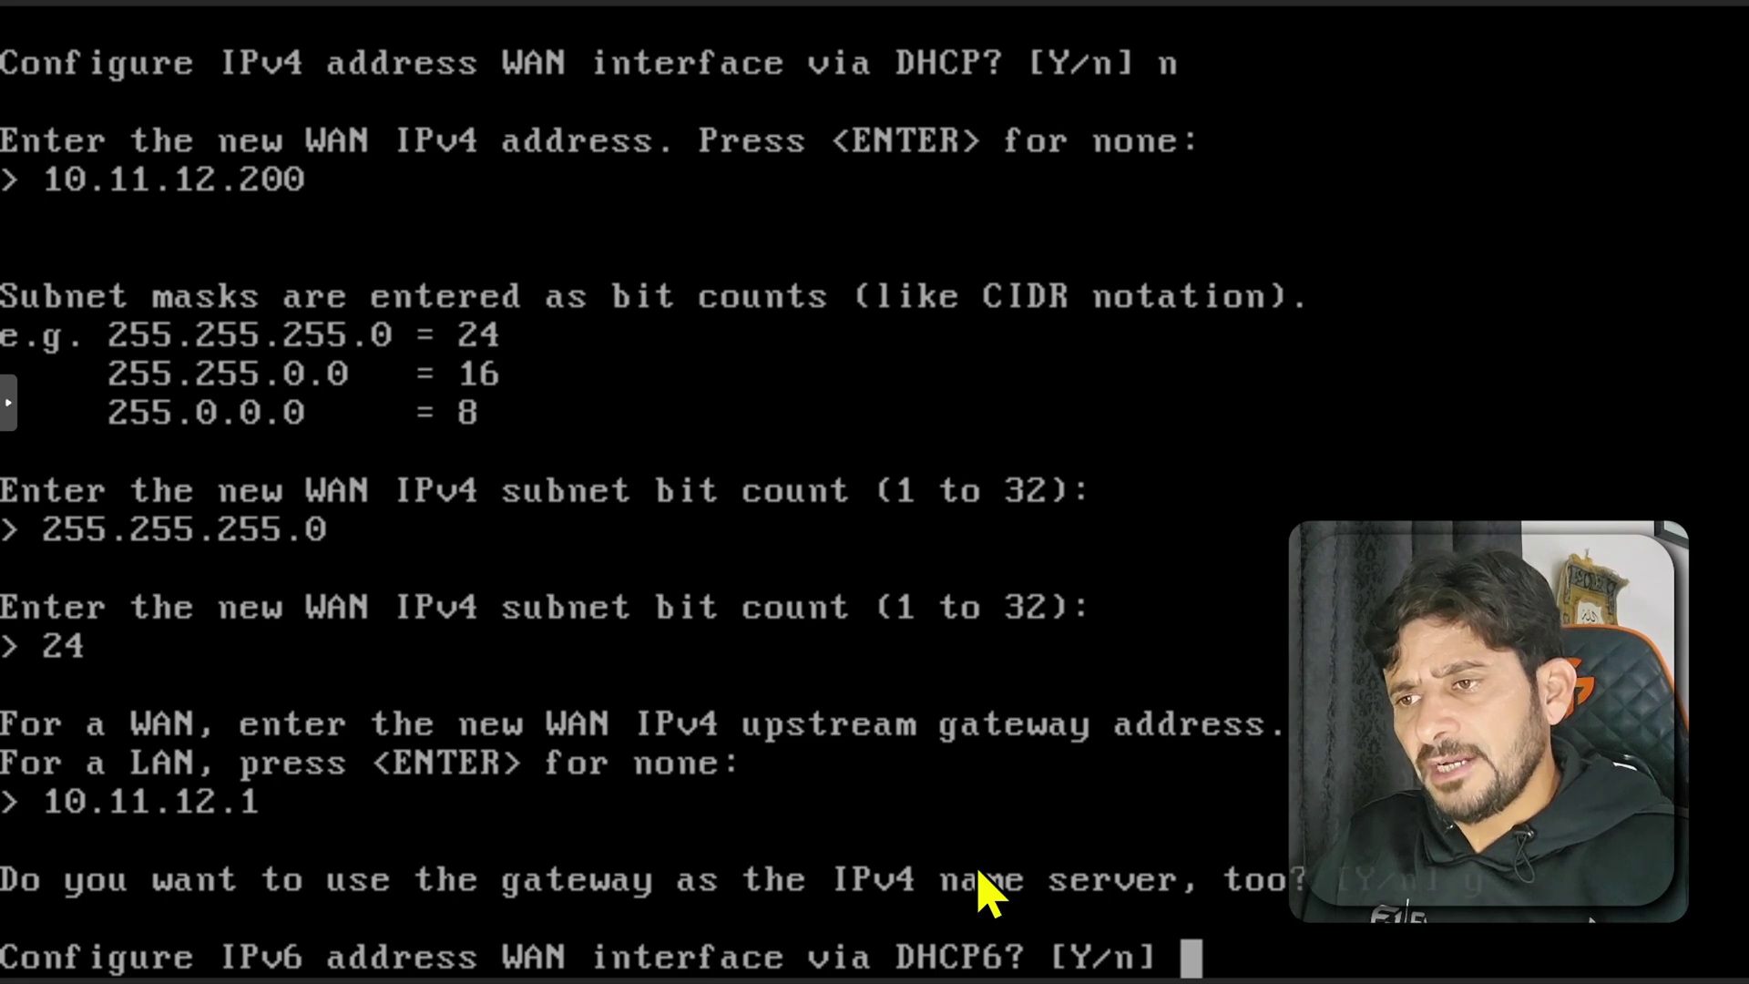
Decline DHCP6 for the WAN interface and leave its IPv6 address empty
type("n")
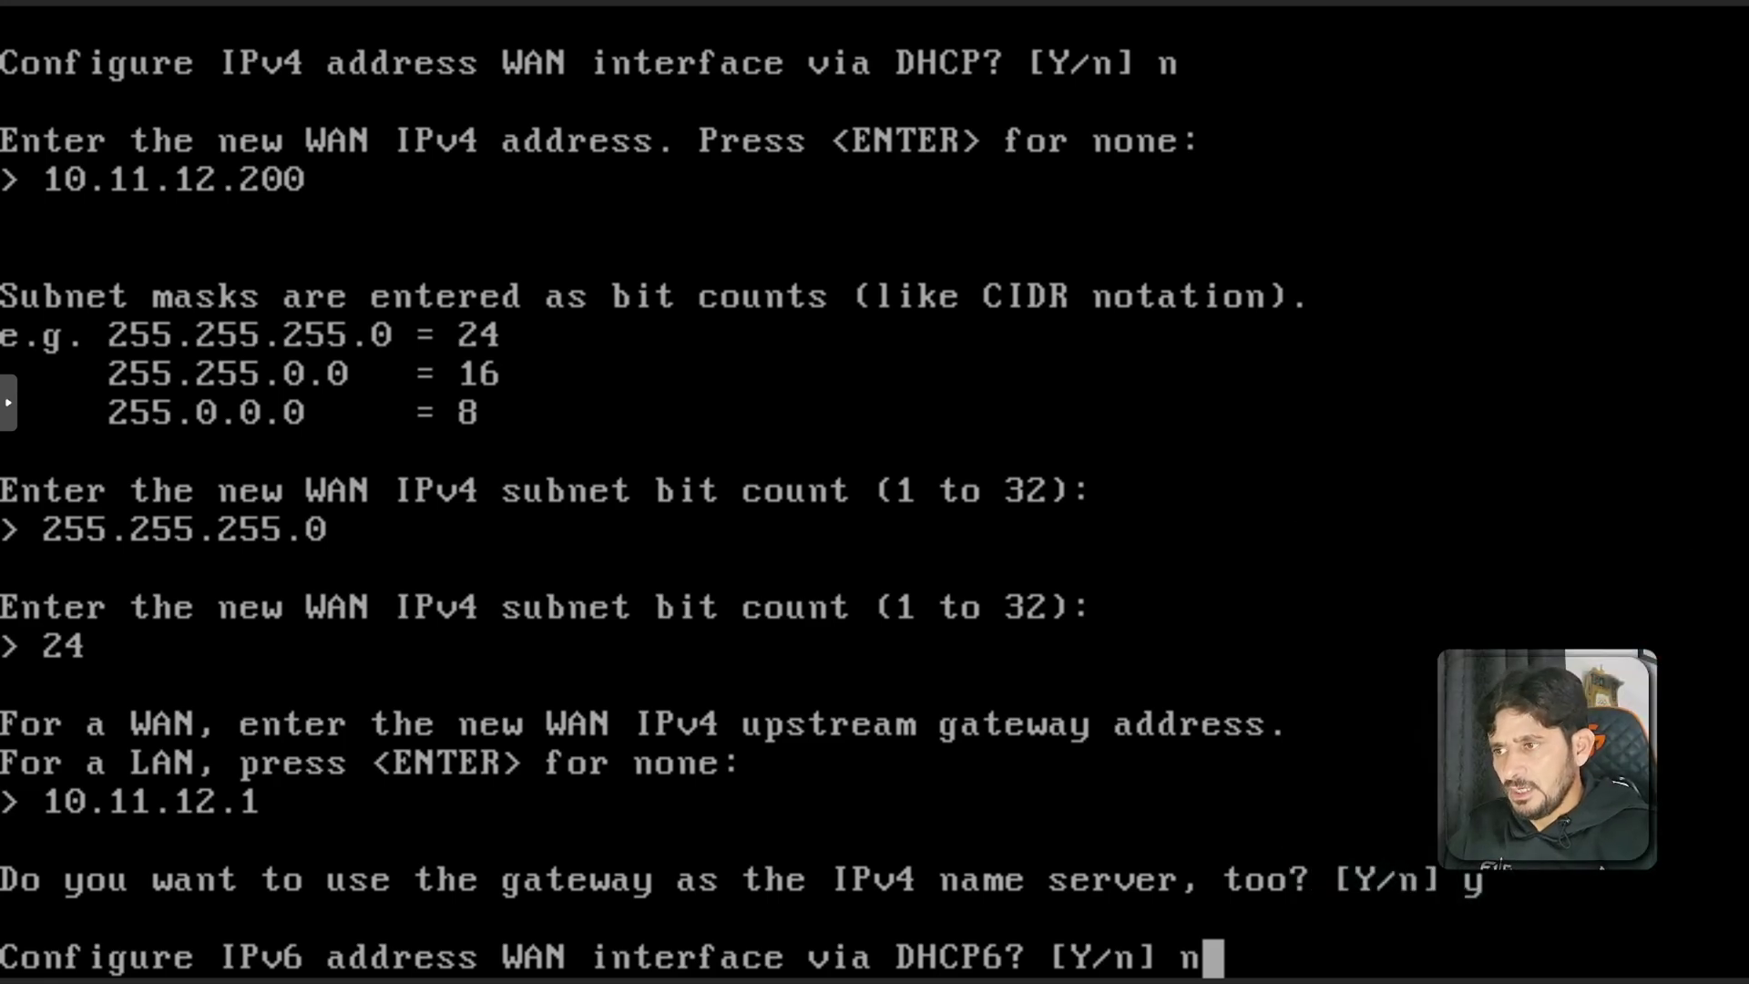
key("Return")
key("Return")
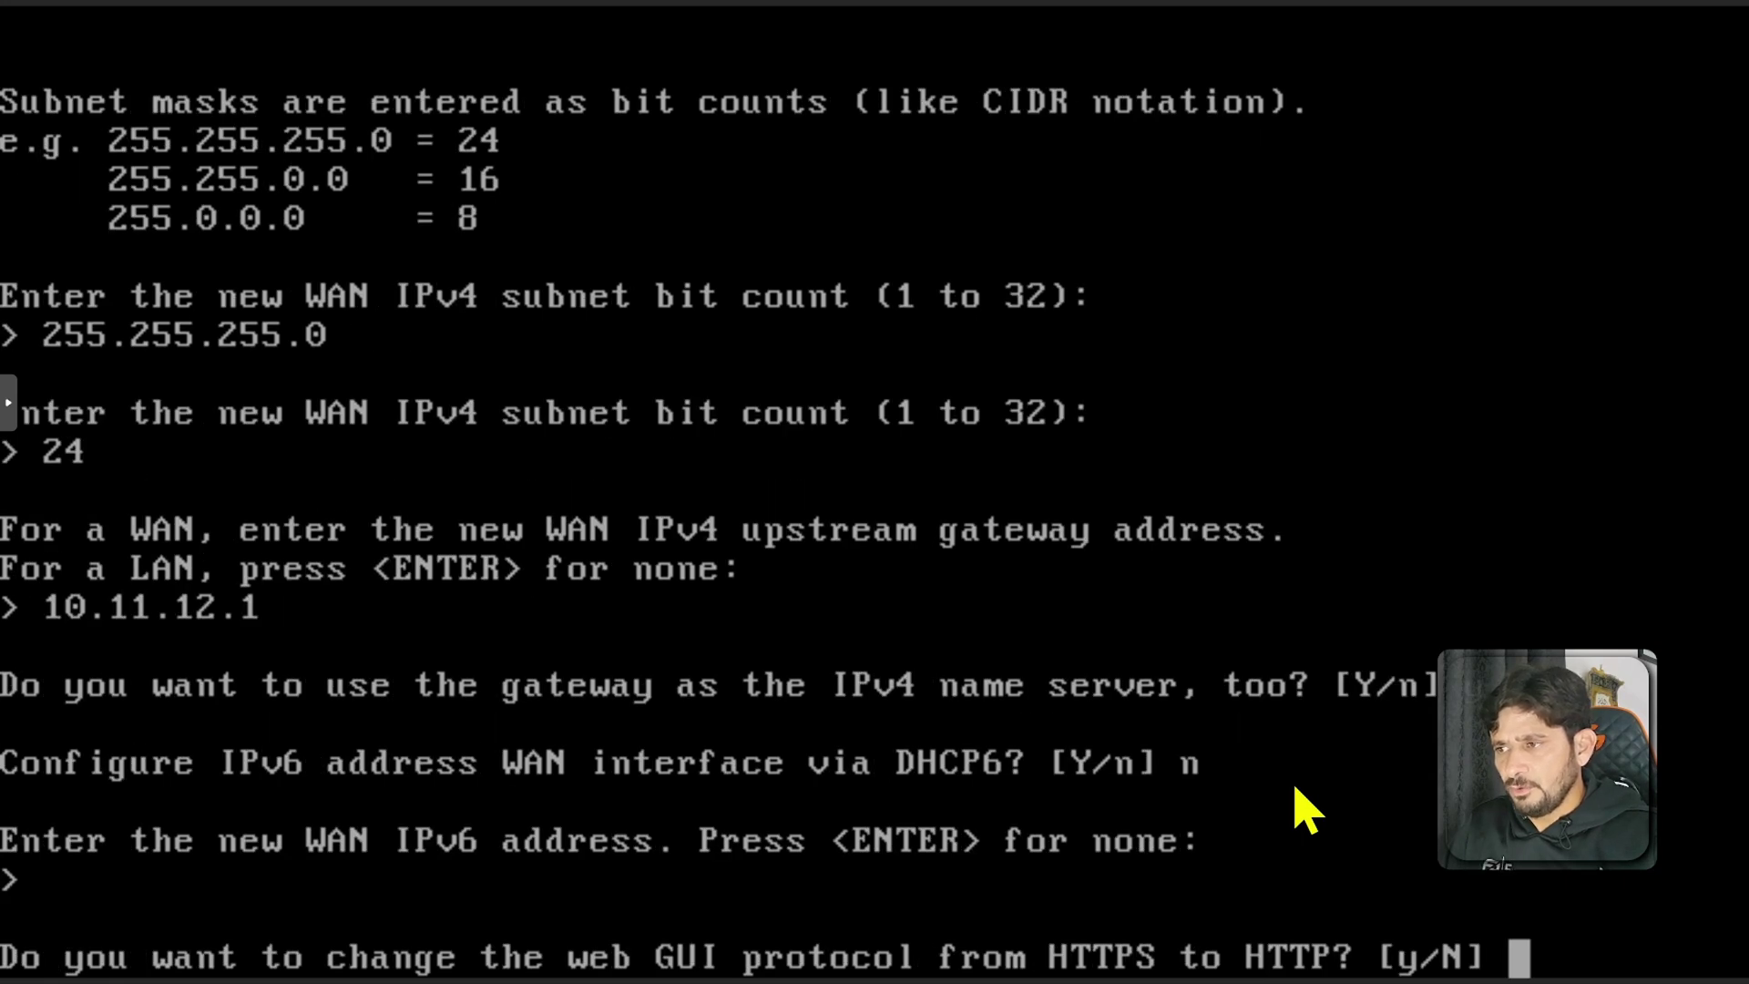
Keep the web GUI on HTTPS, generate a new self-signed certificate and restore the web GUI access defaults
type("n")
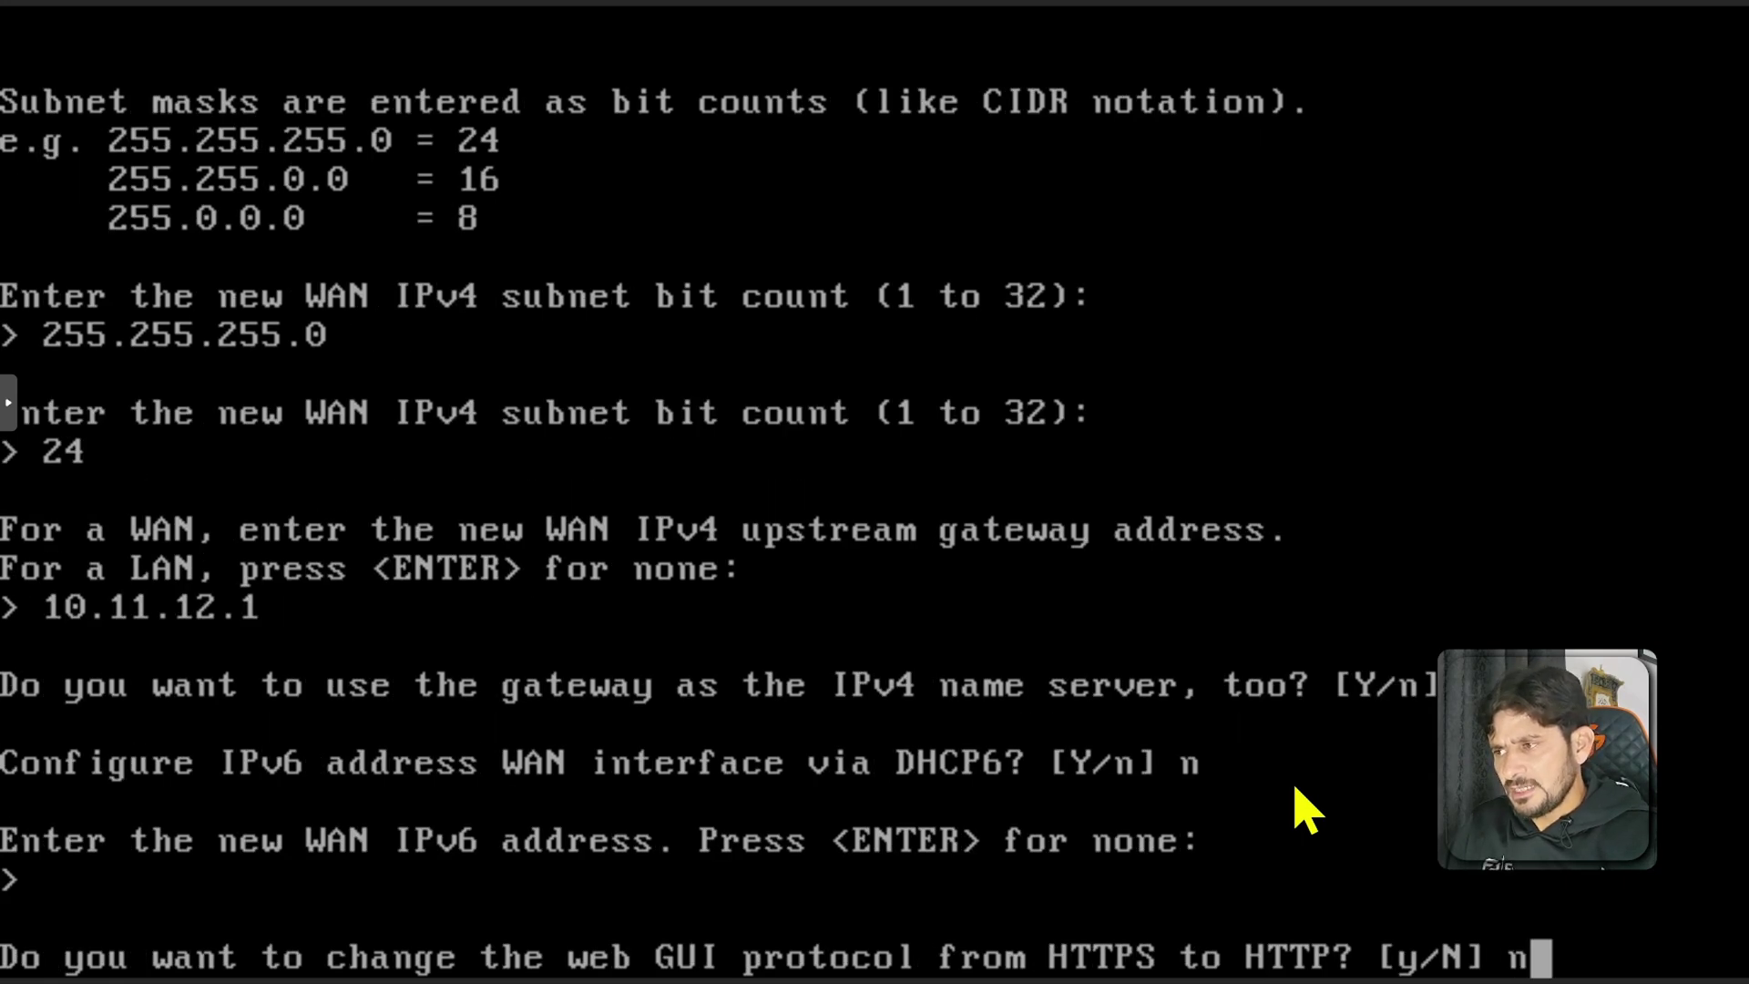
key("Return")
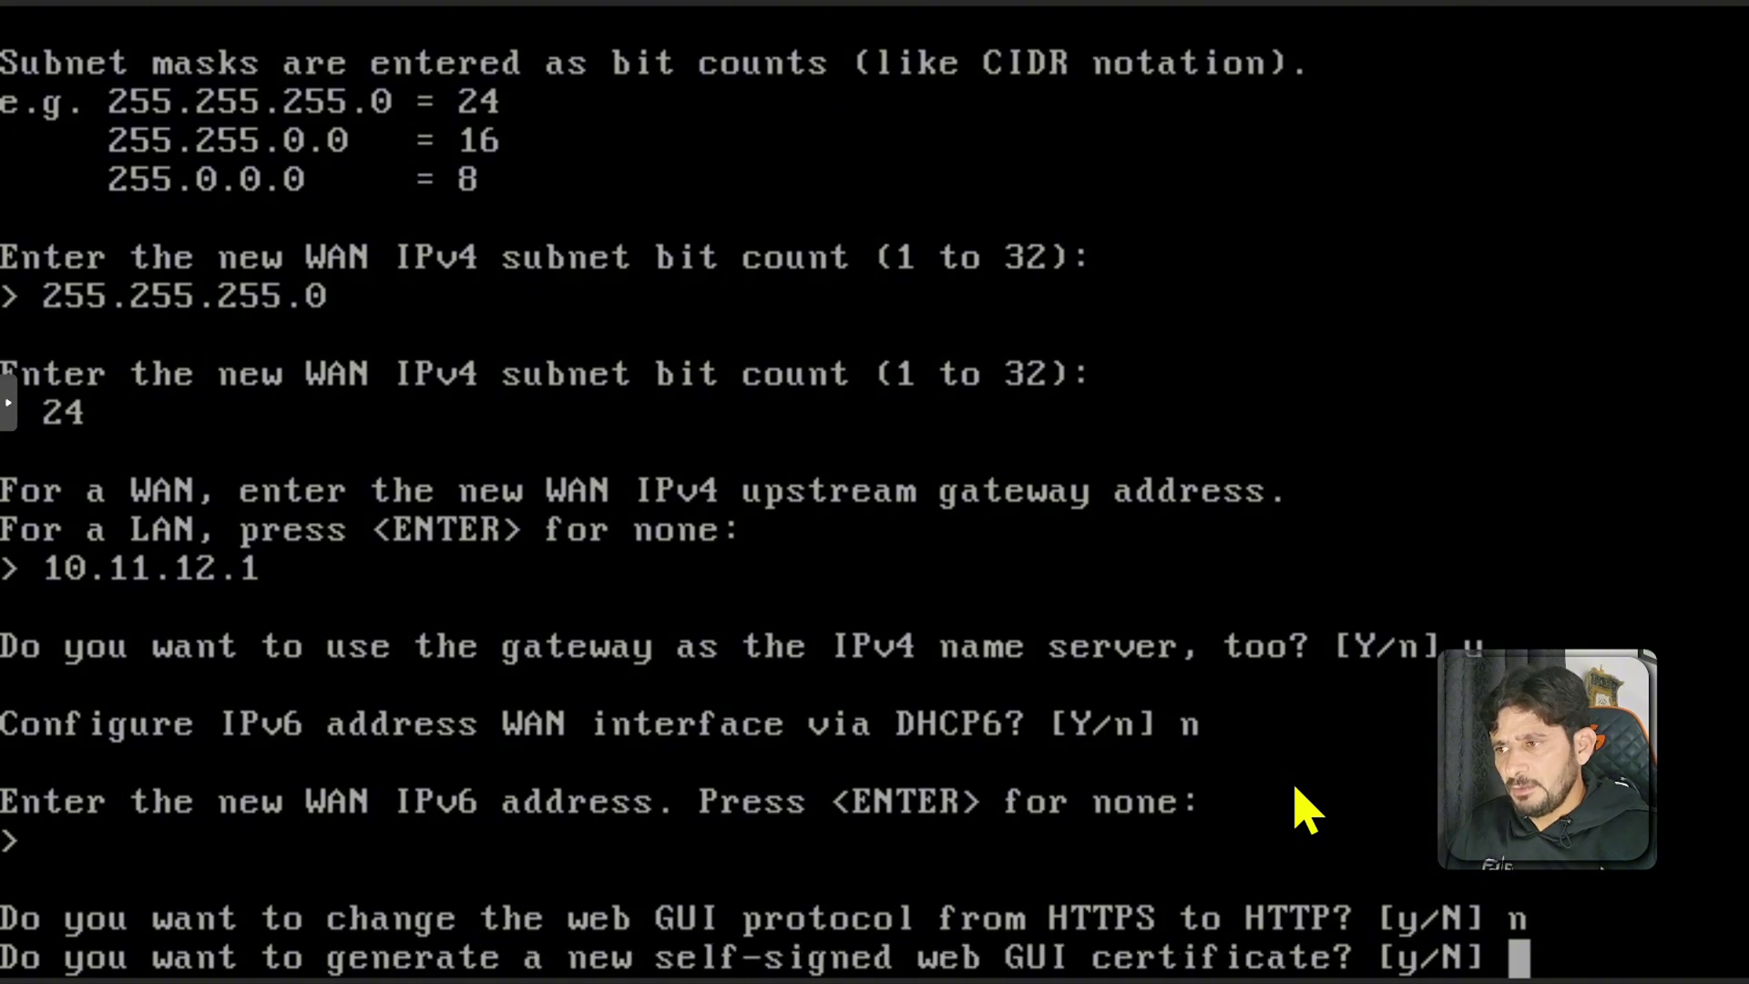
type("y")
key("Return")
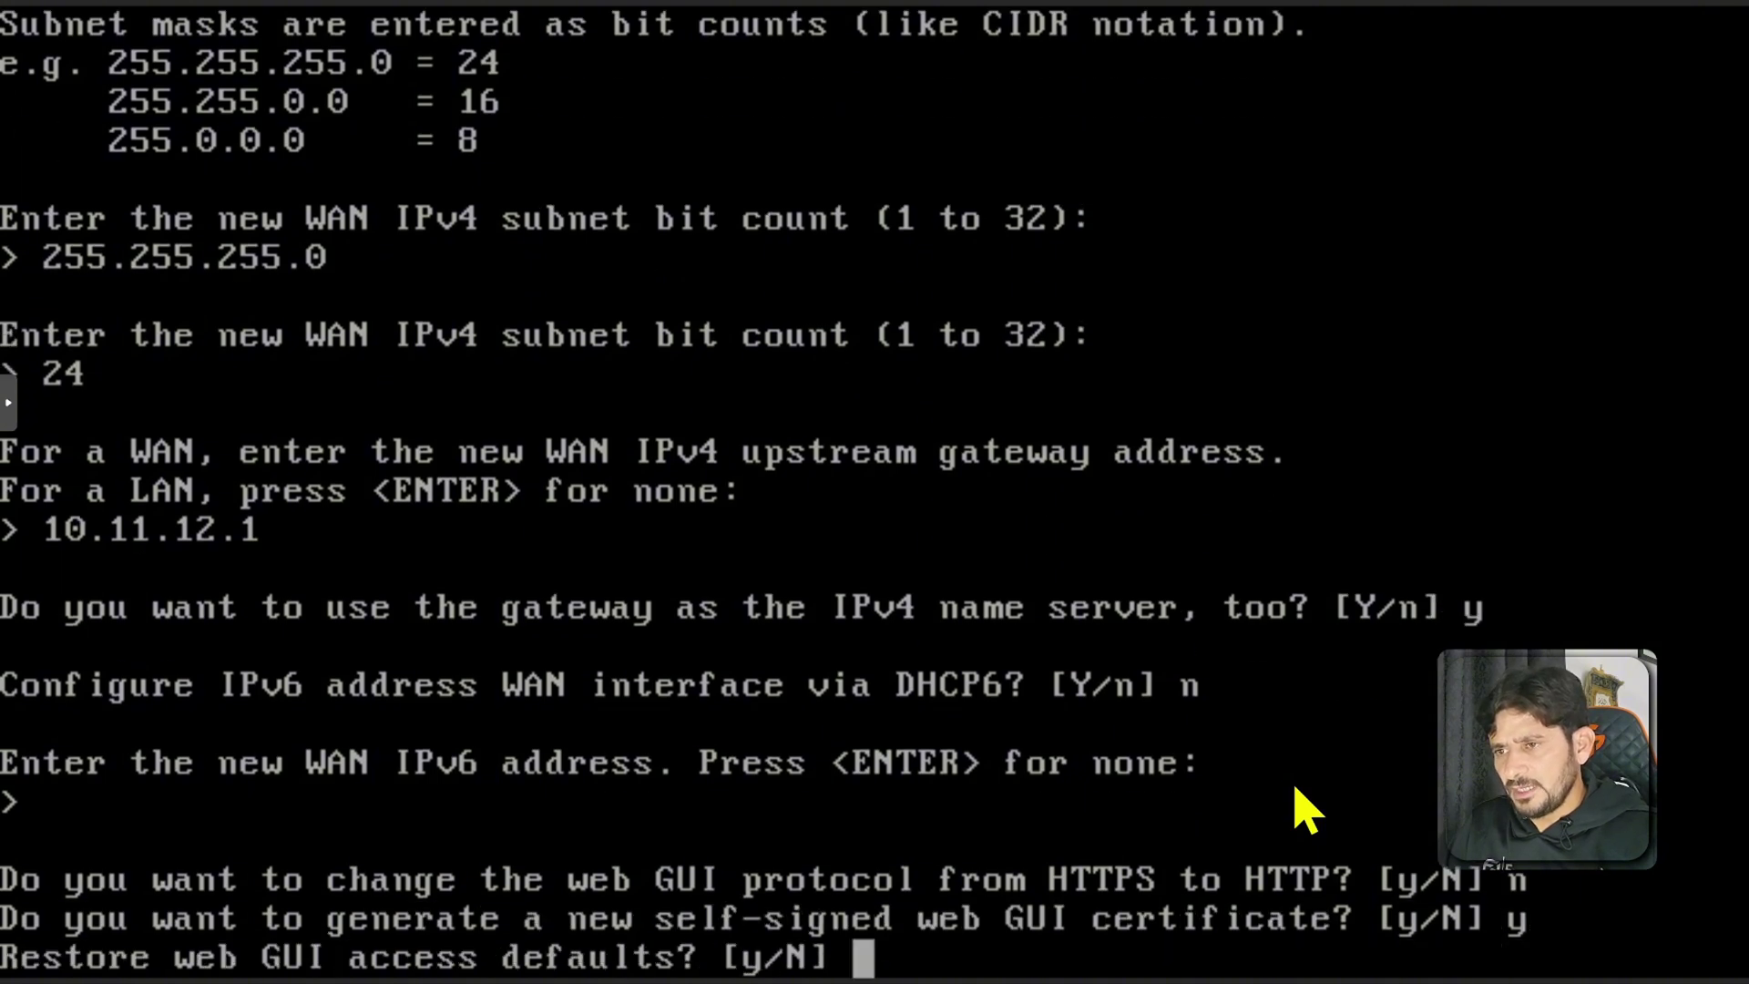
type("y")
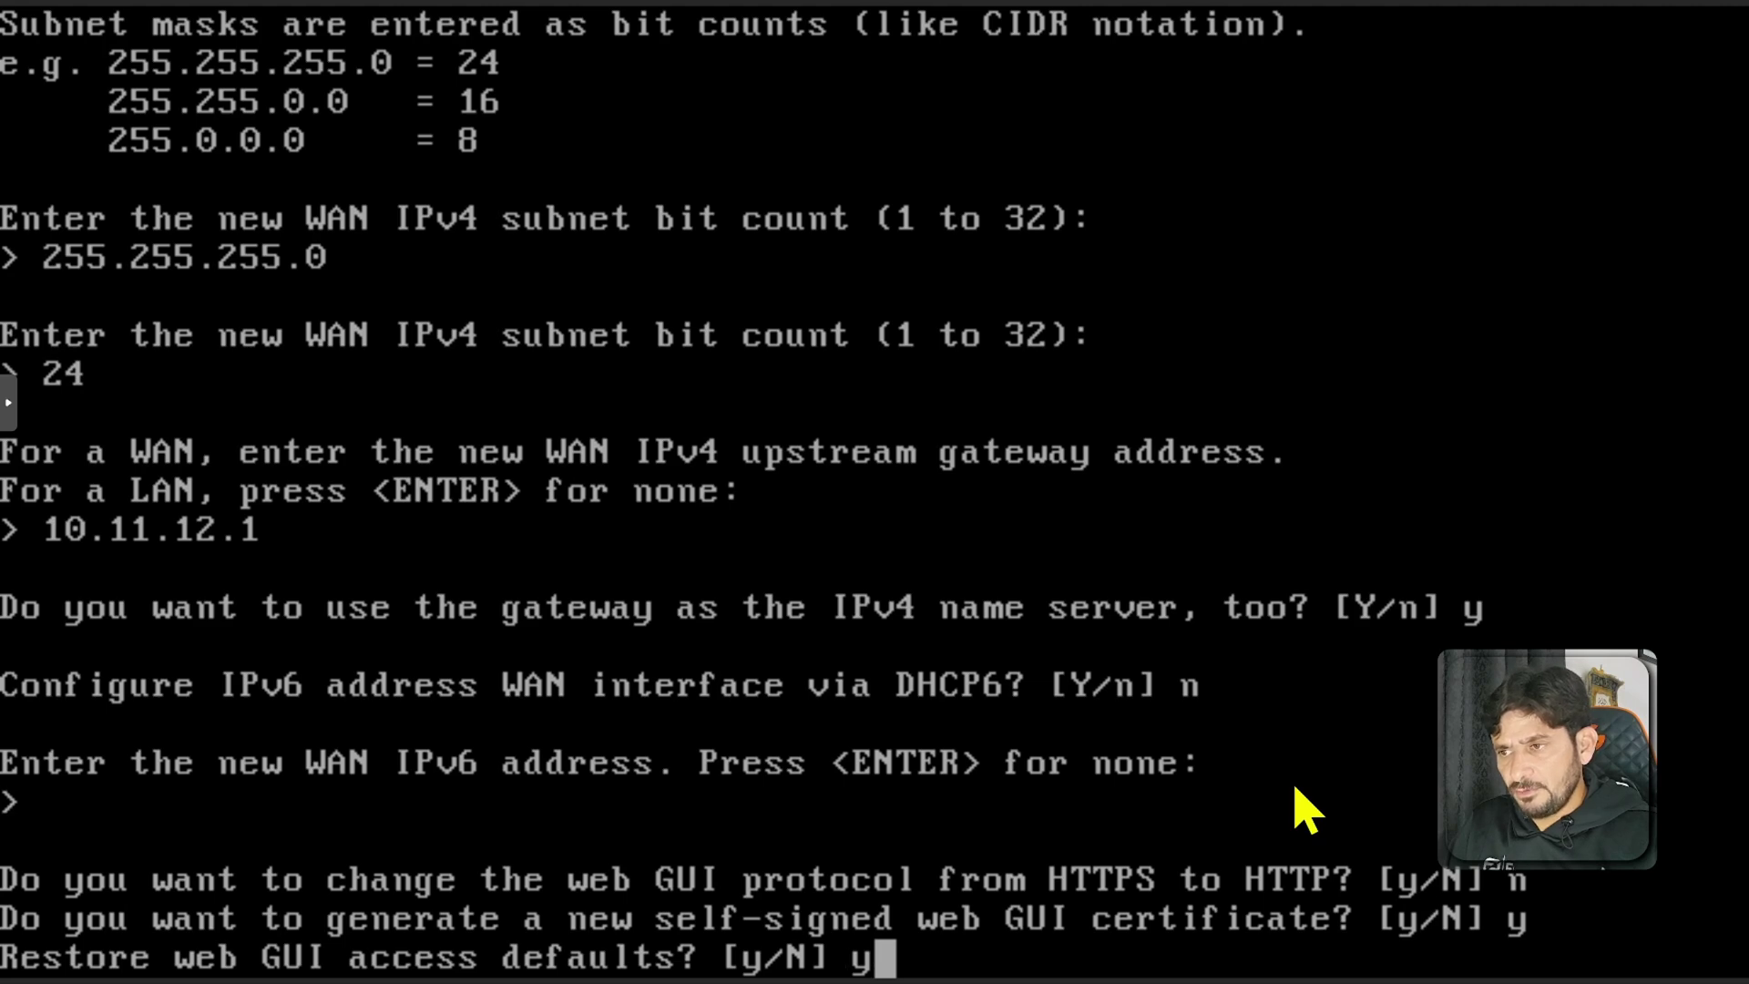
key("Return")
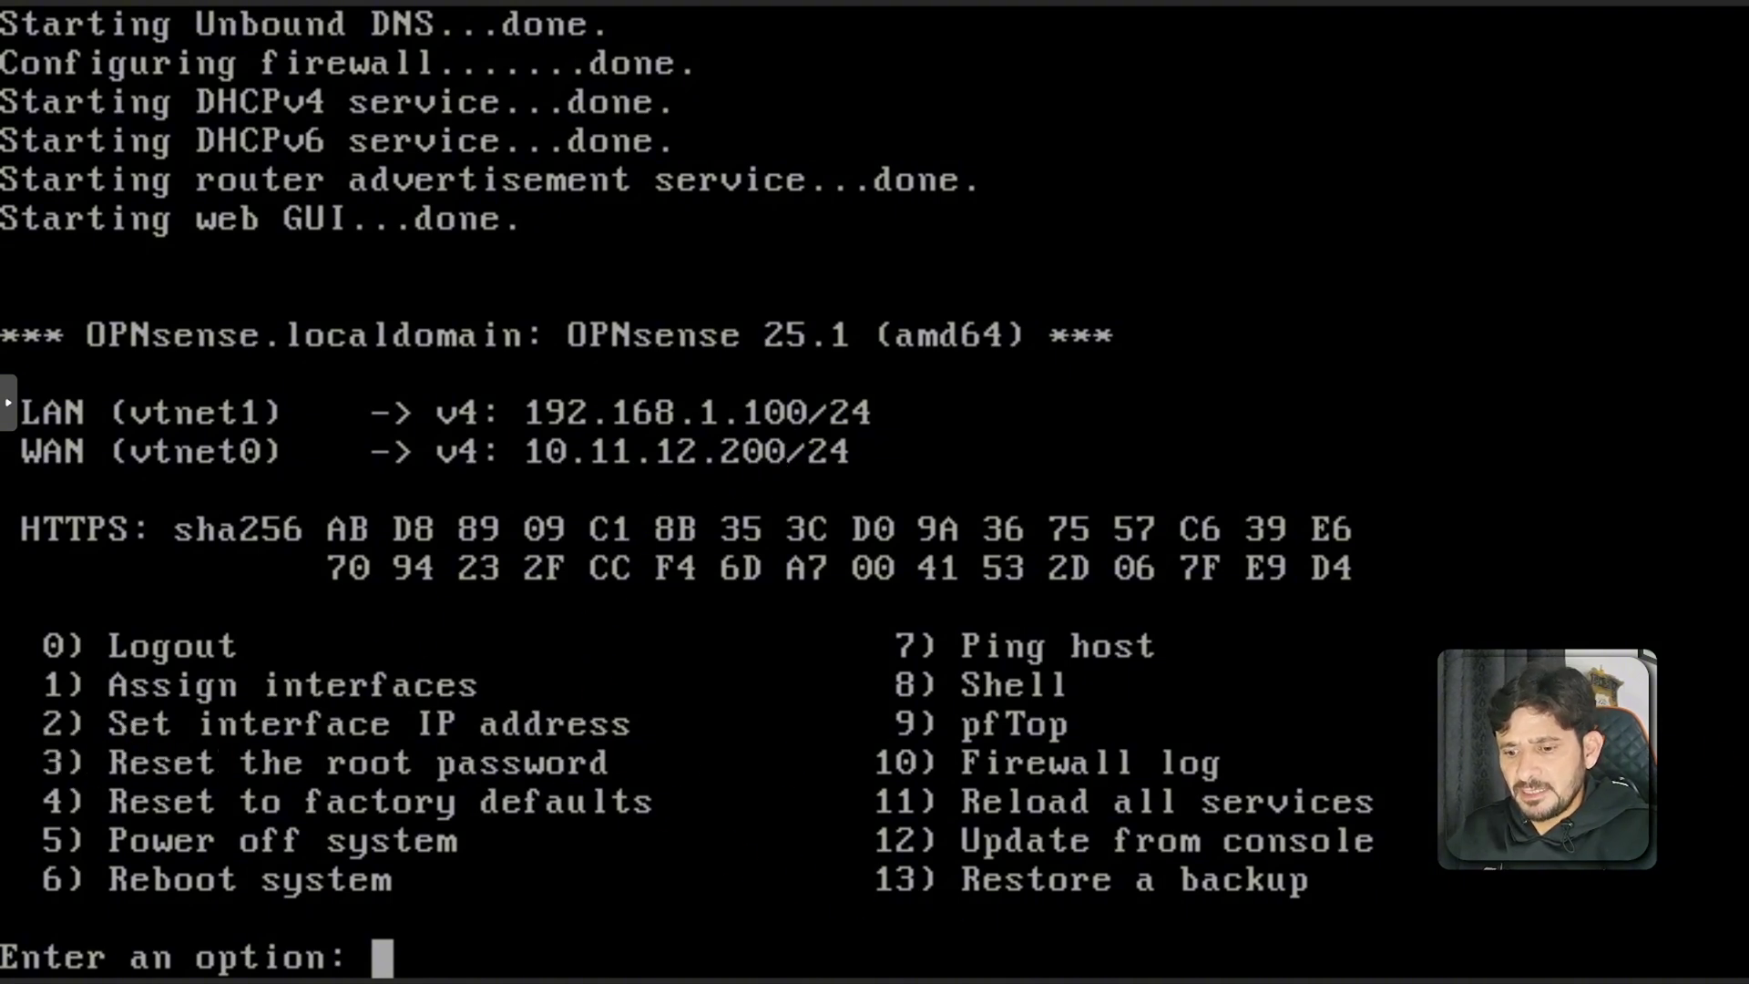
Start the IP address setup for the LAN interface and decline configuring its IPv4 address via DHCP
type("2")
key("Return")
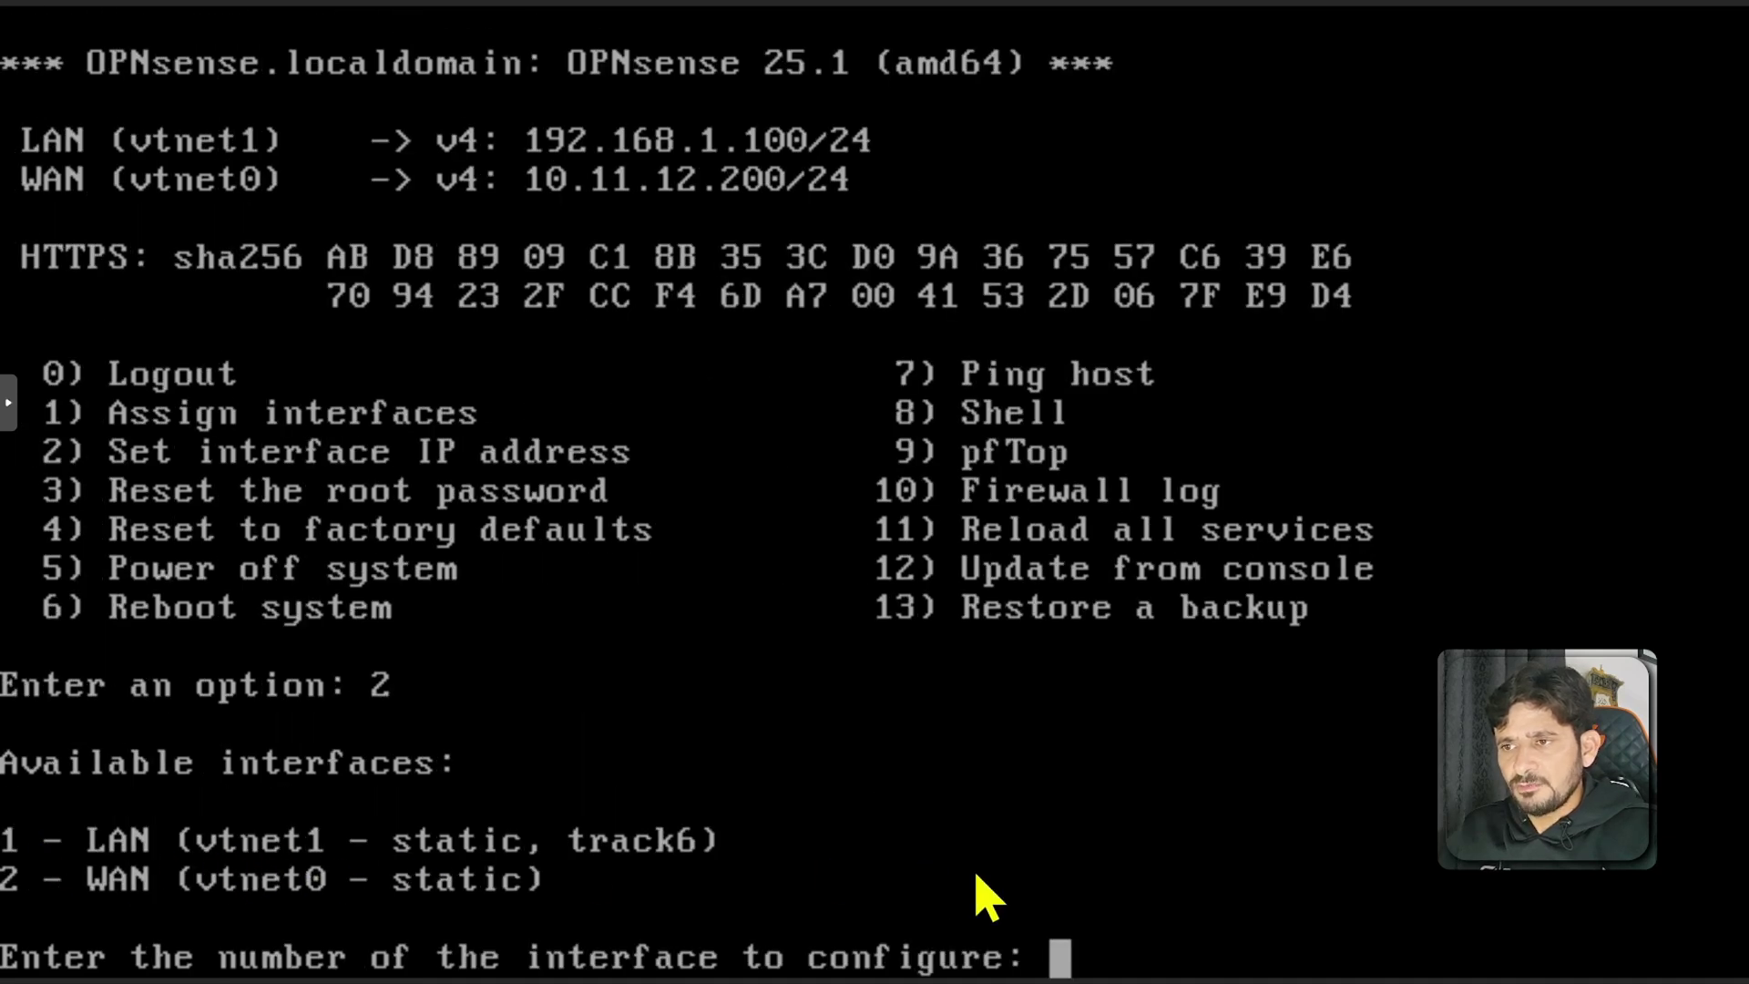
type("1")
key("Return")
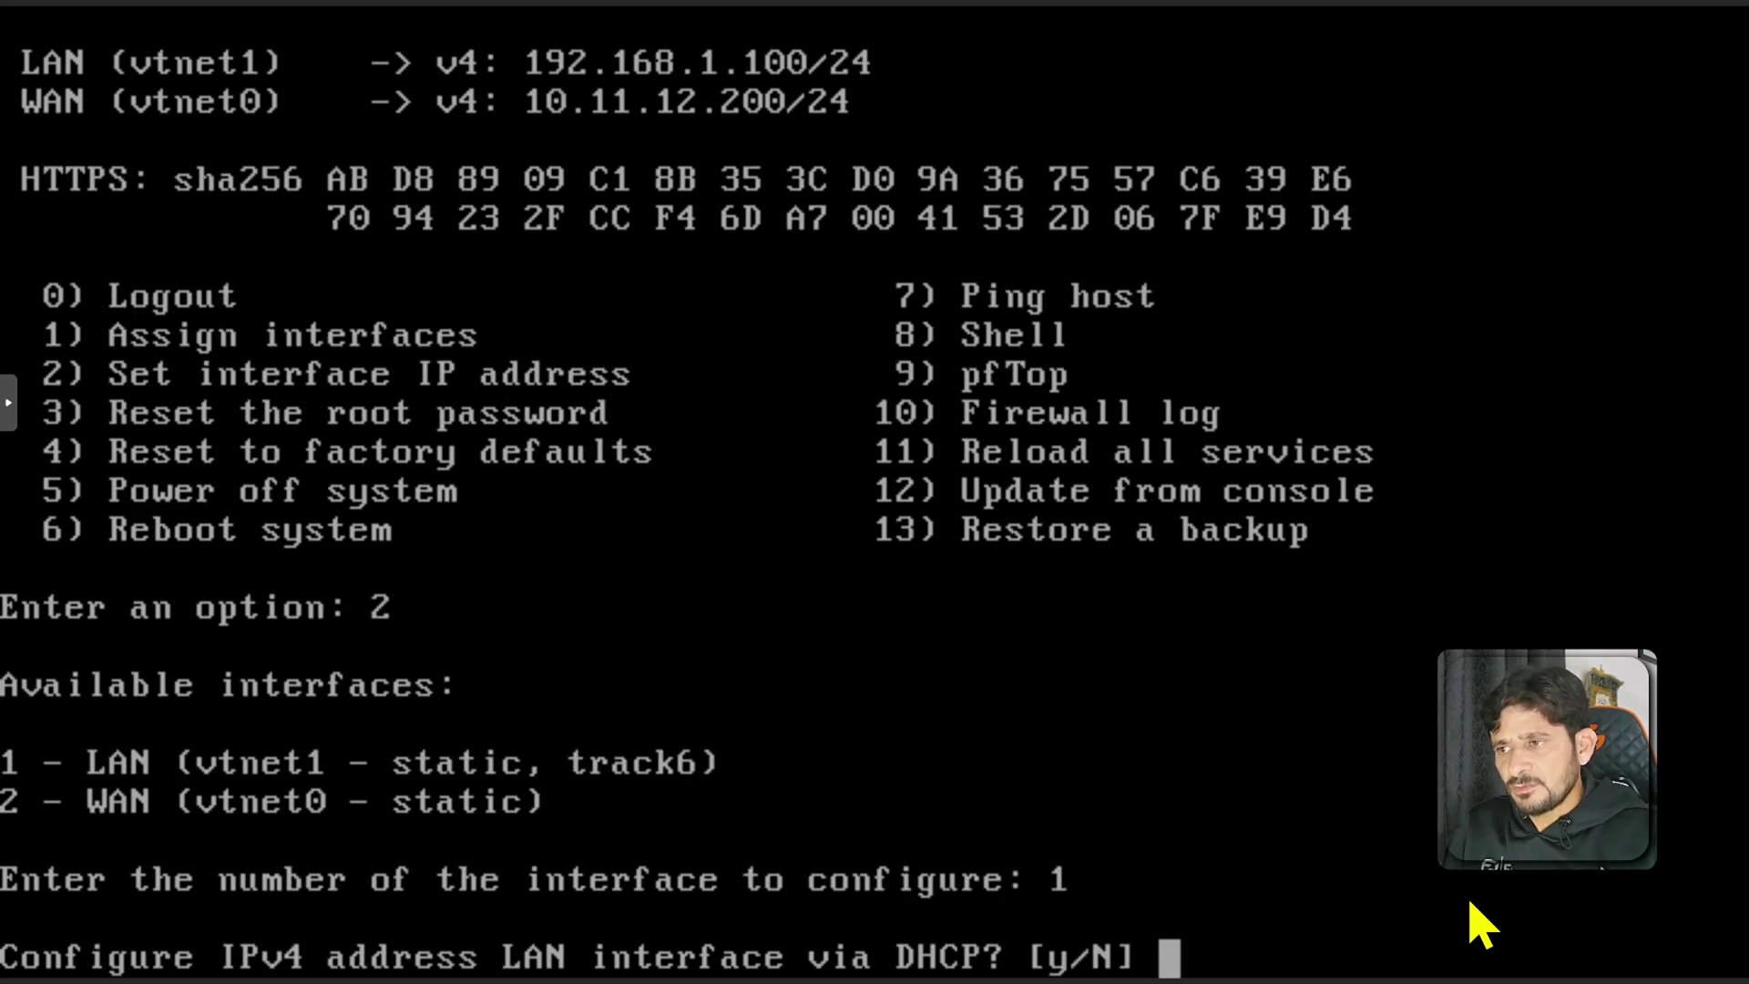
type("N")
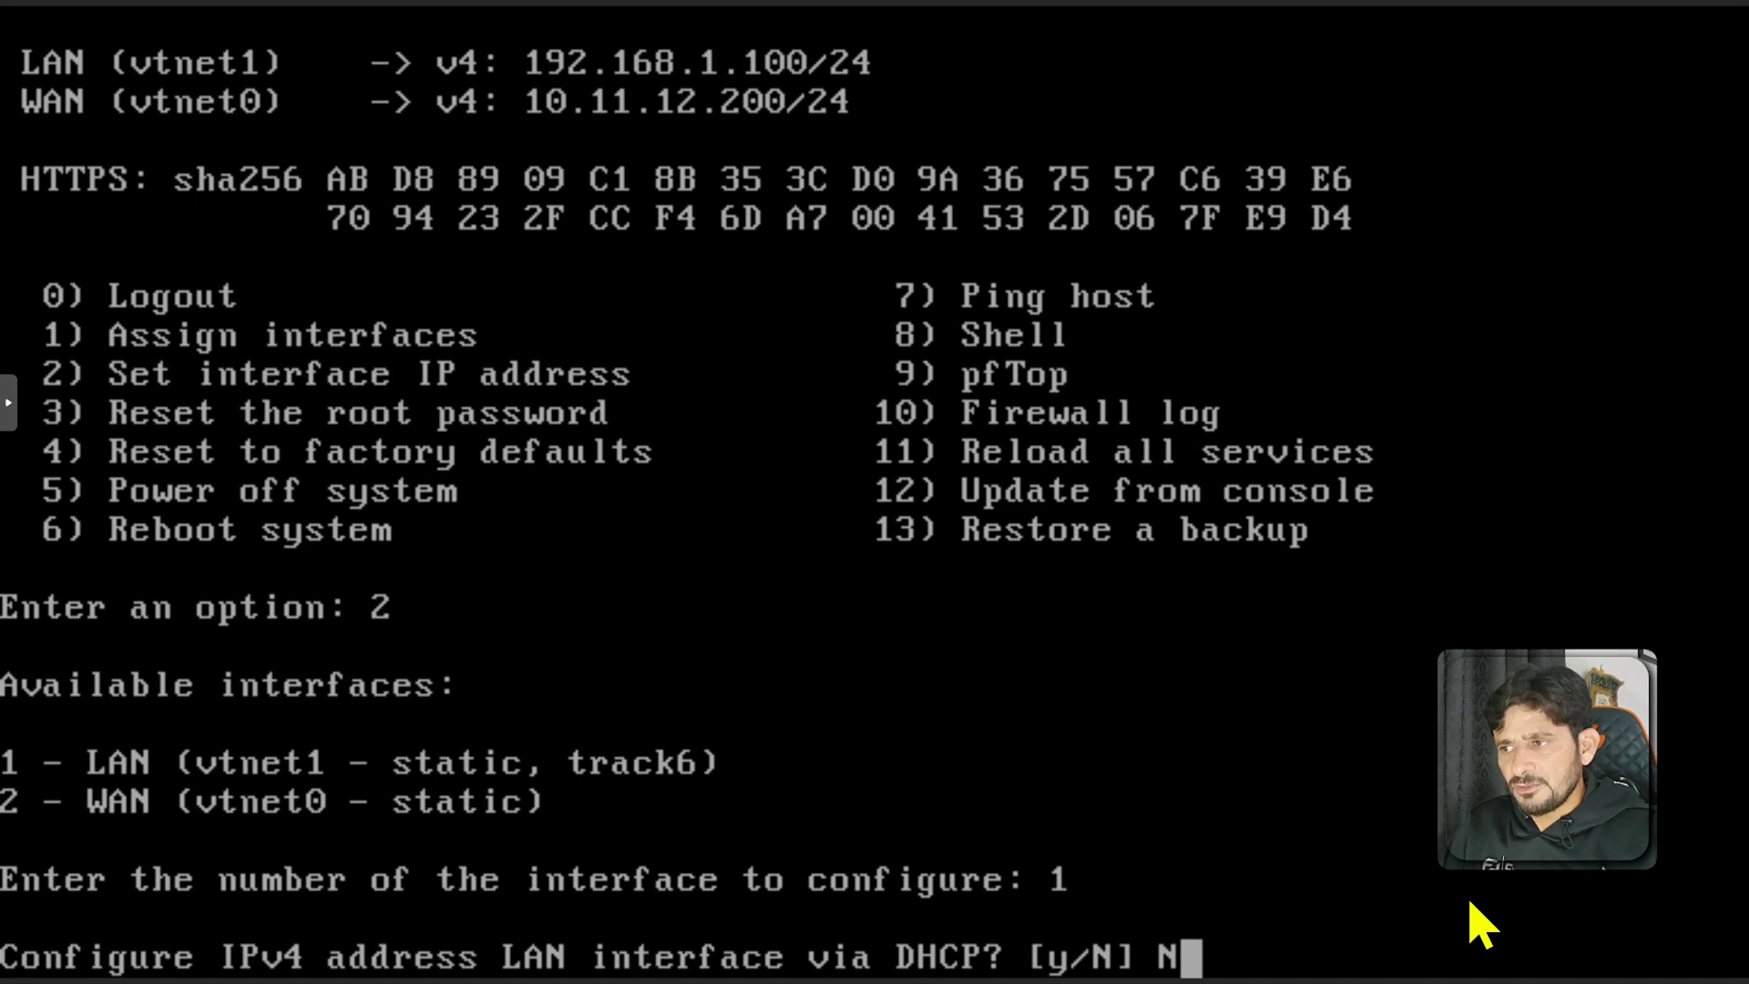
key("Return")
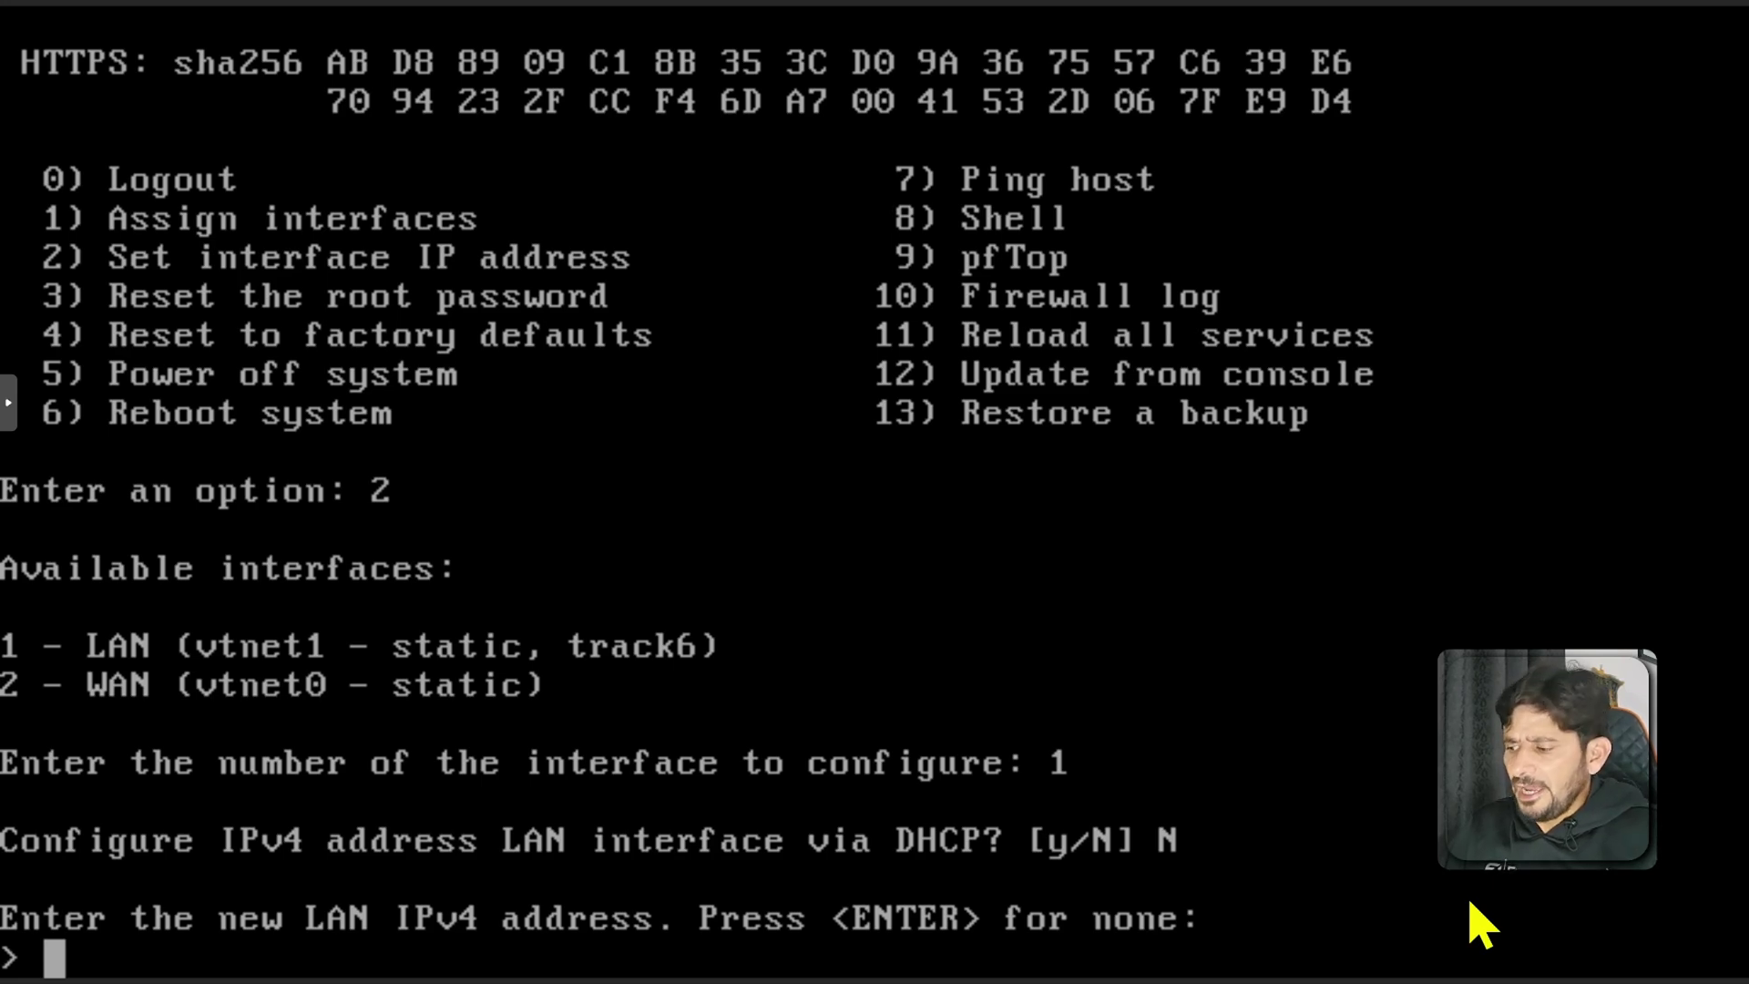
Set the LAN IPv4 address to 172.16.1.1 with a subnet bit count of 24
type("172.1")
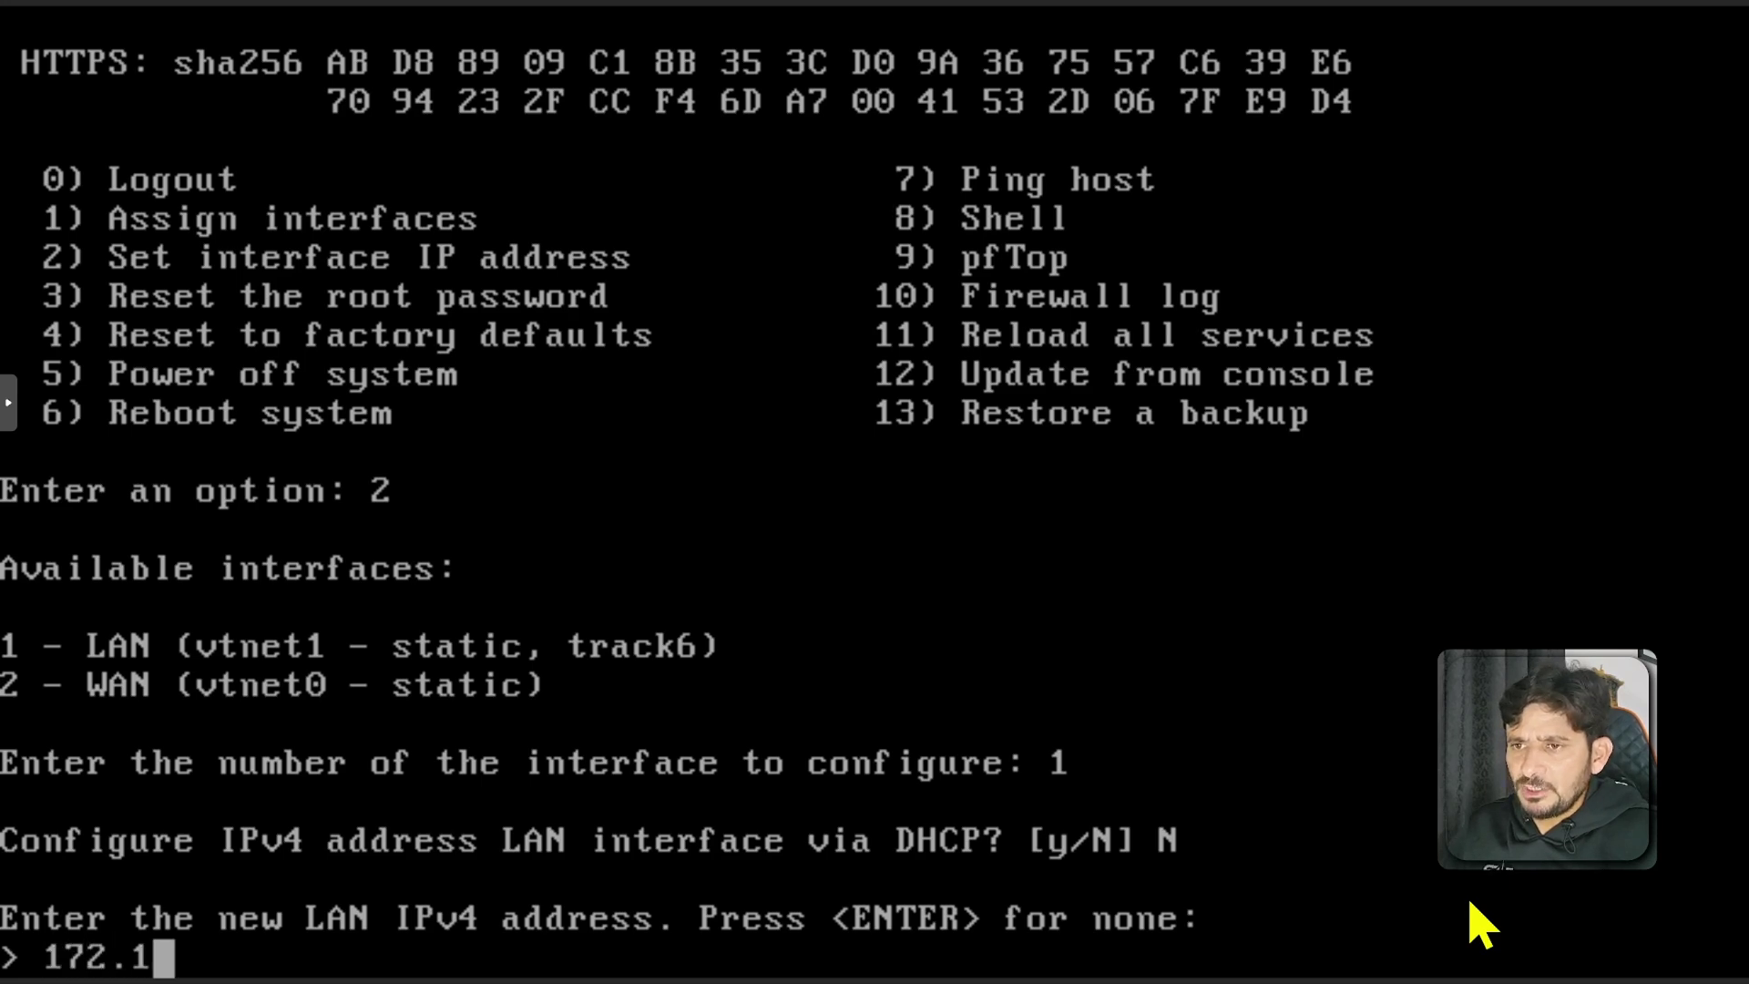
type("6.1.1")
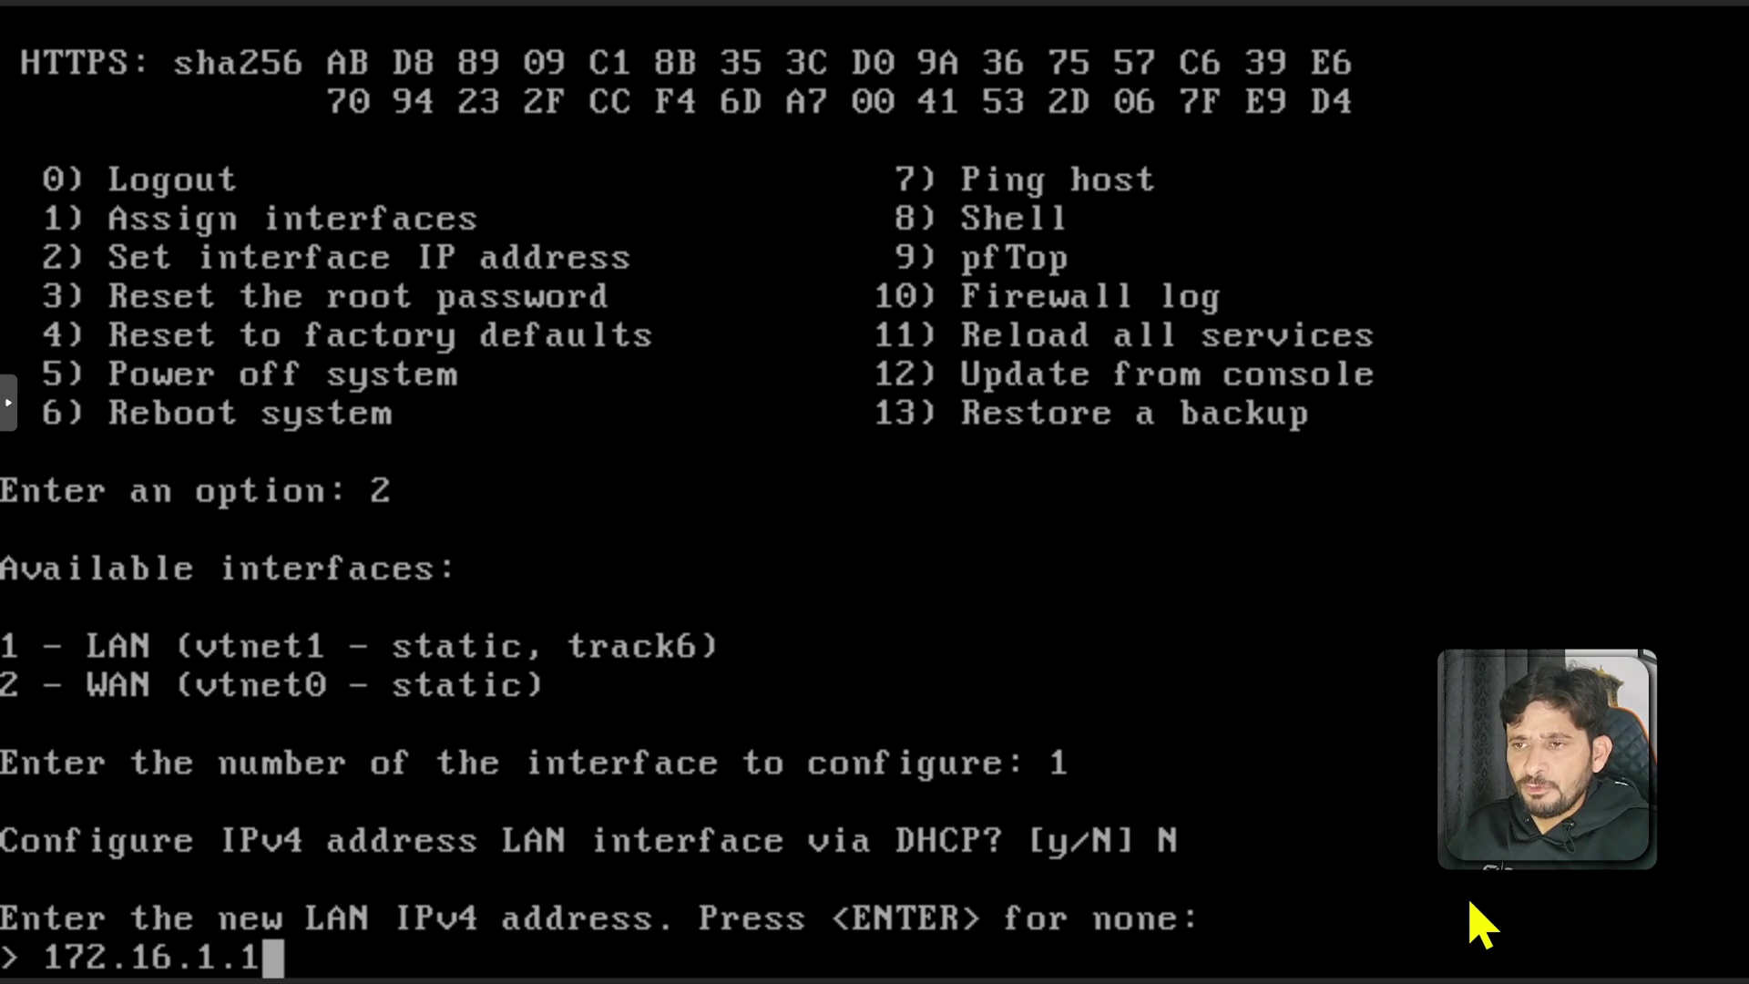
key("Return")
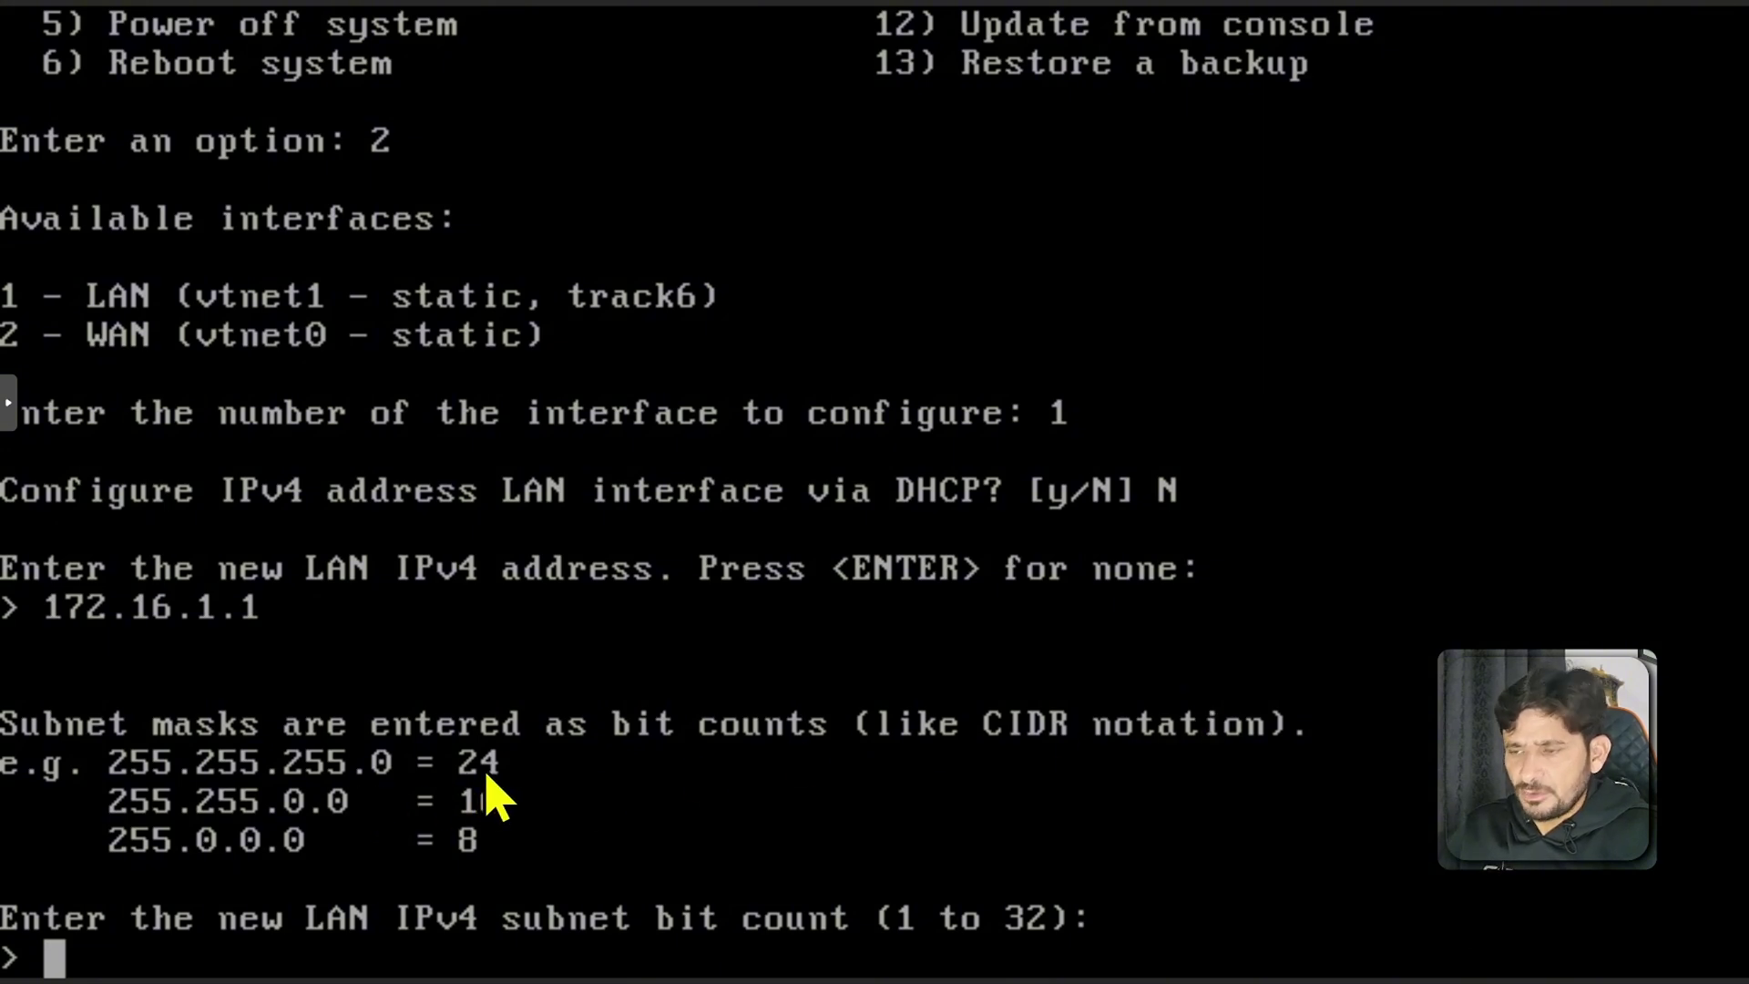
type("24")
key("Return")
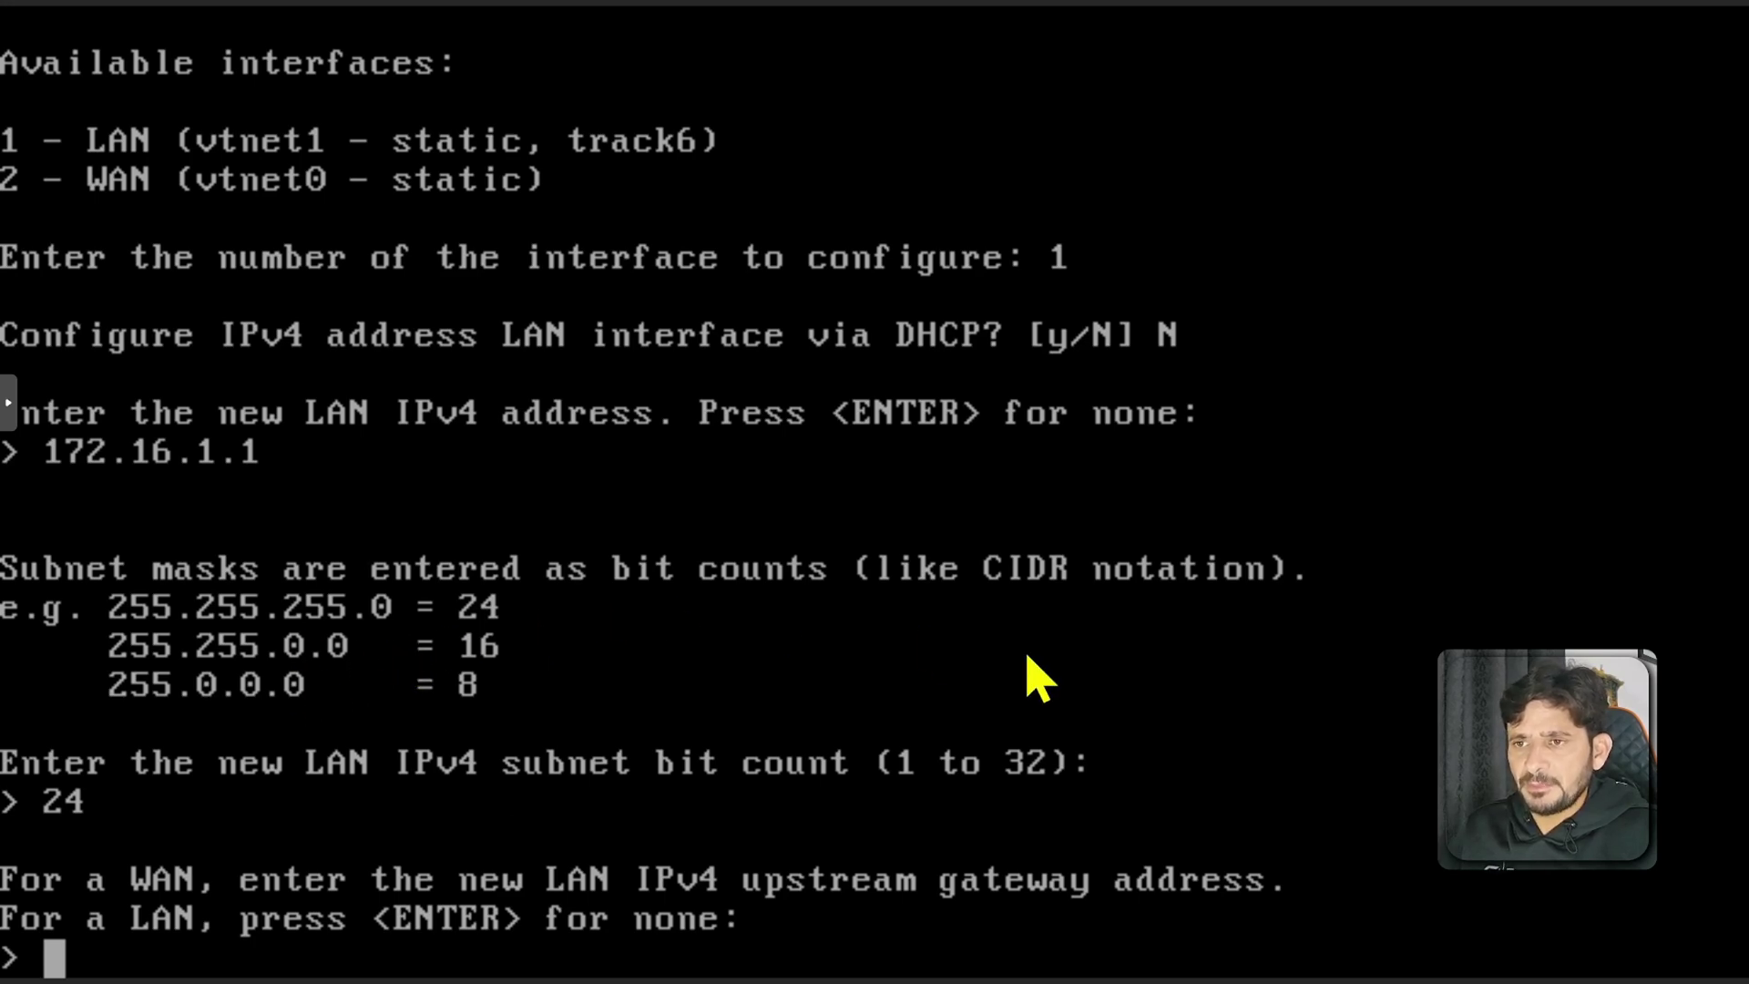
Leave the LAN upstream gateway empty, and decline DHCP6 without giving an IPv6 address
key("Return")
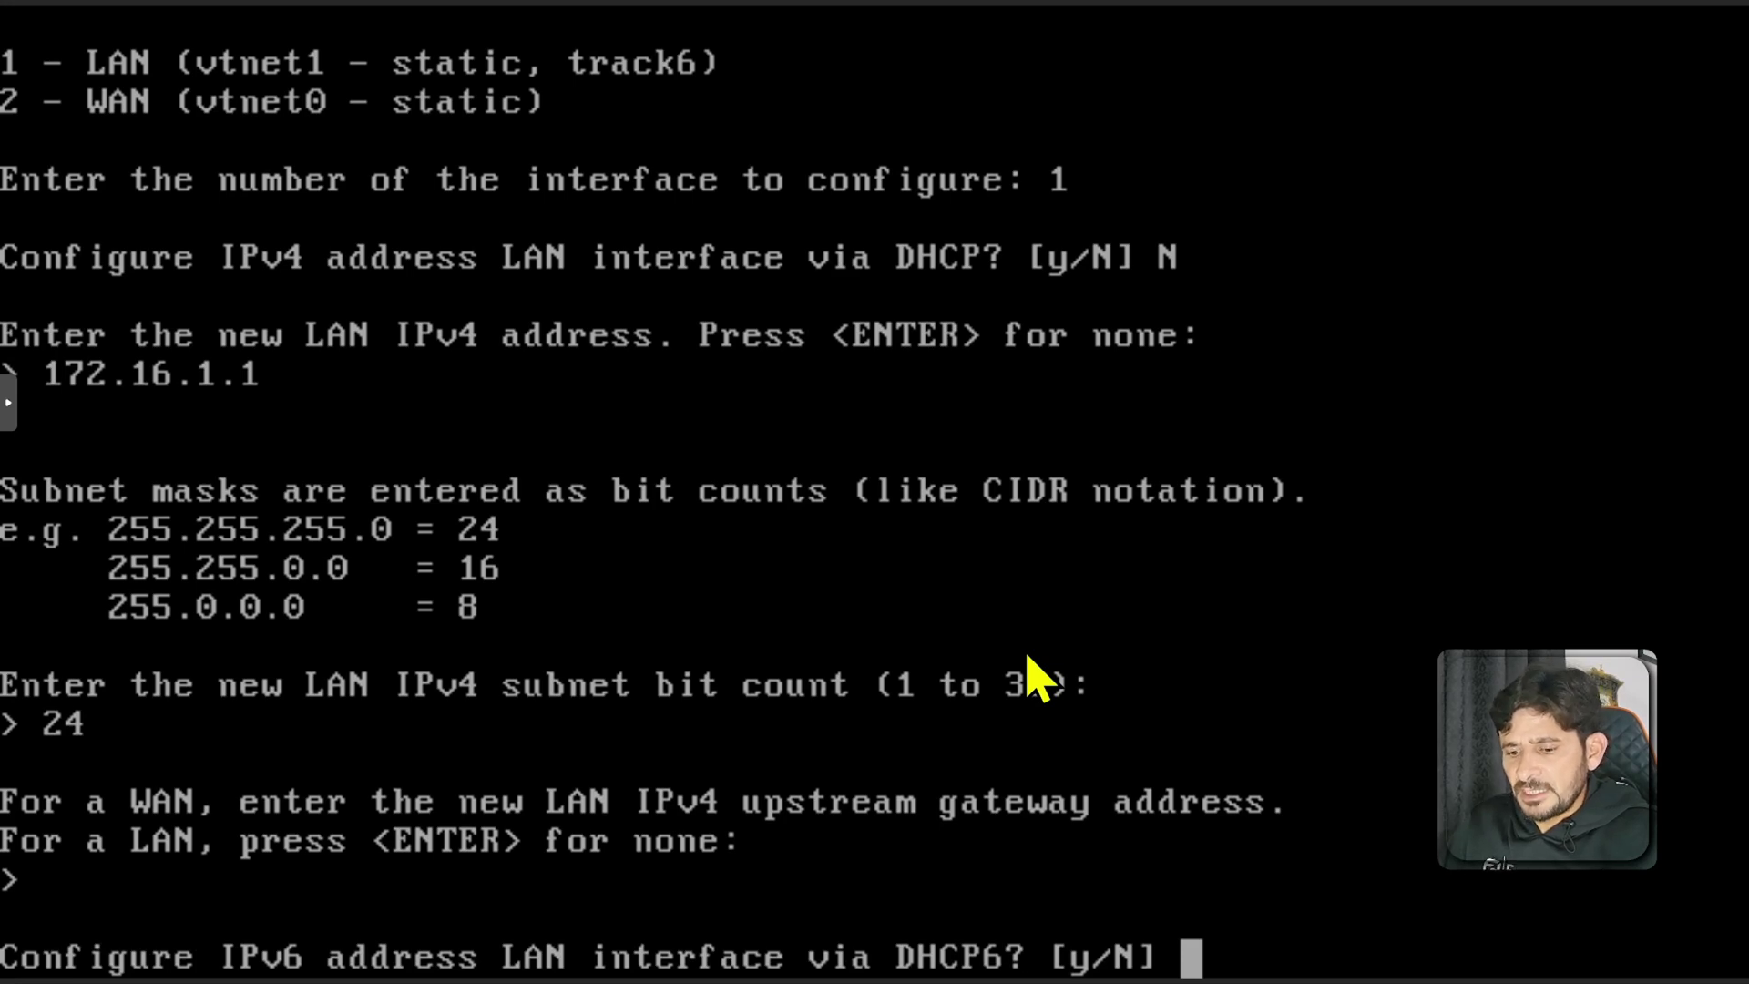
type("N")
key("Return")
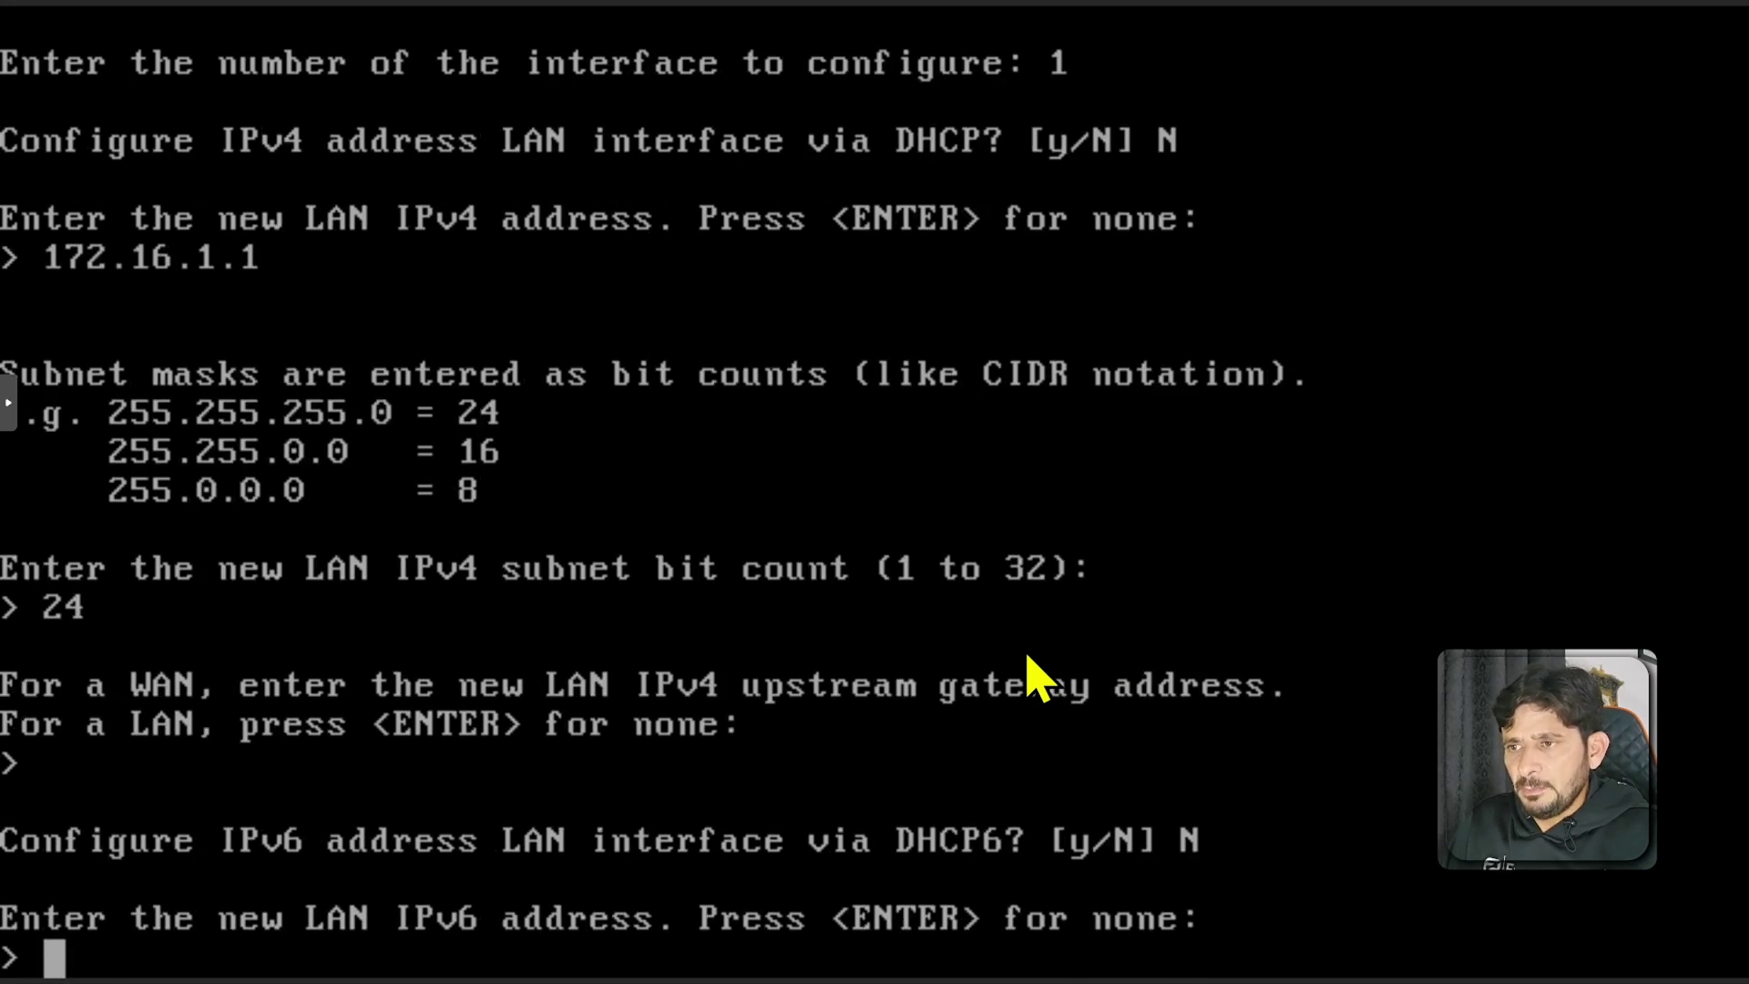
key("Return")
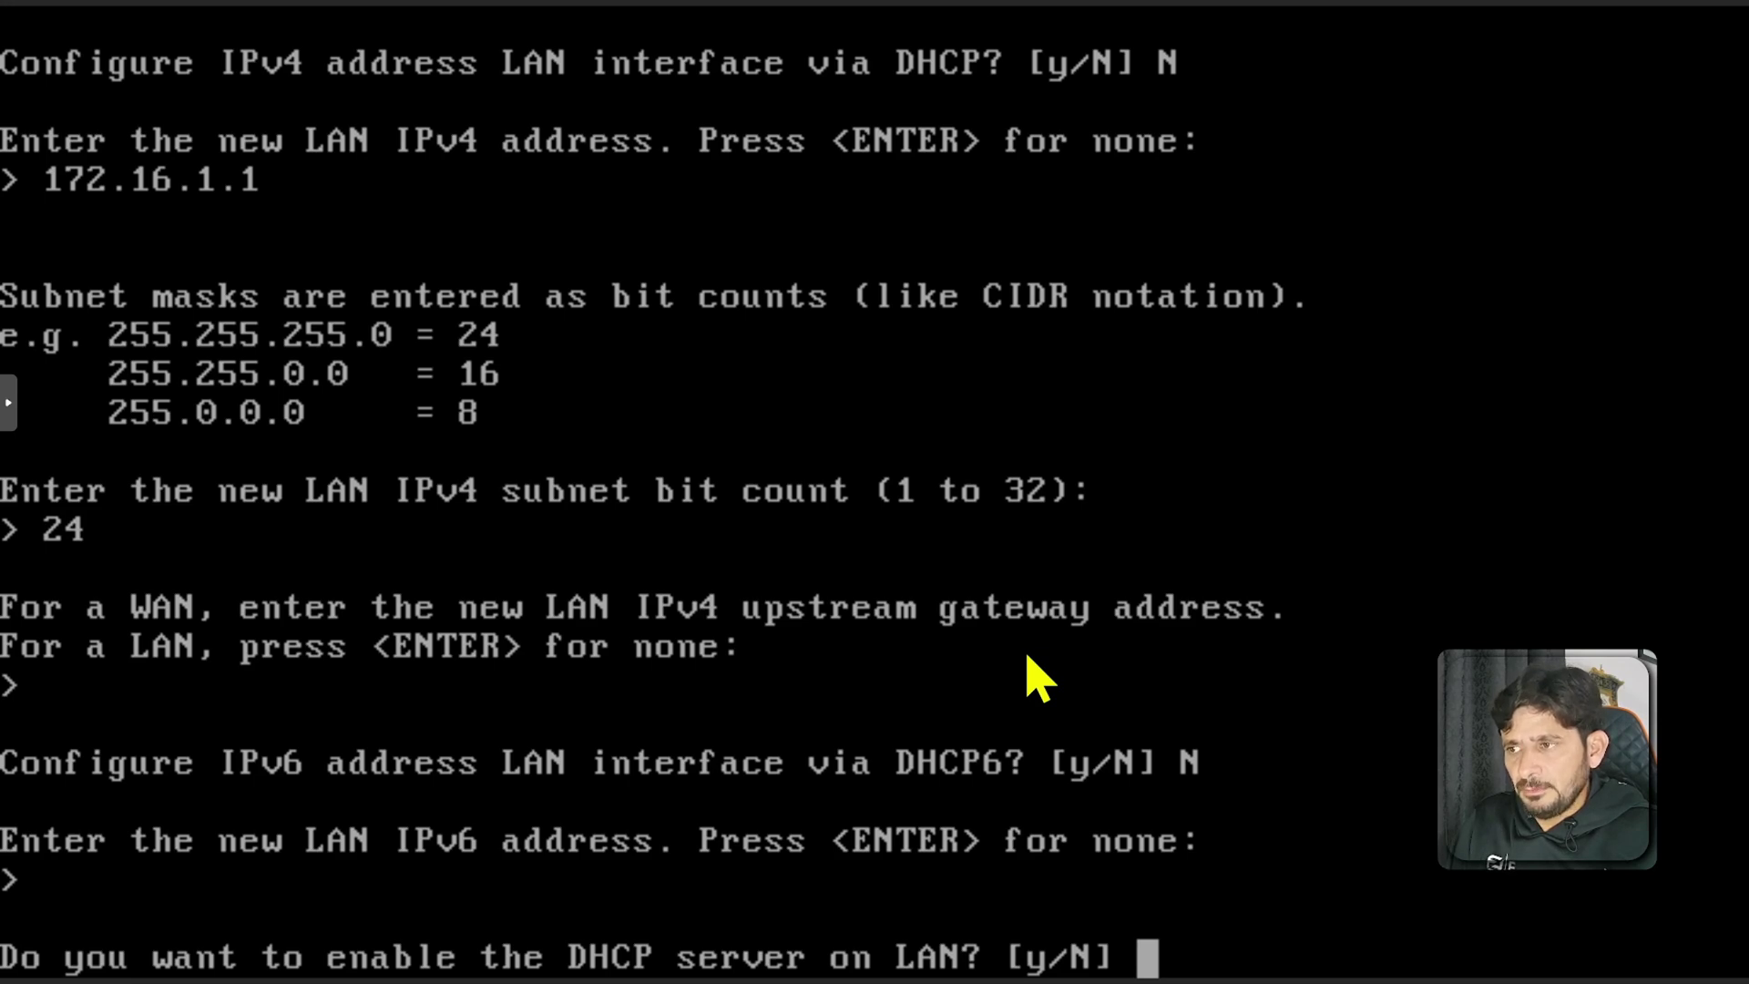
Enable the DHCP server on LAN with the client address range 172.16.1.50 to 172.16.1.150
type("y")
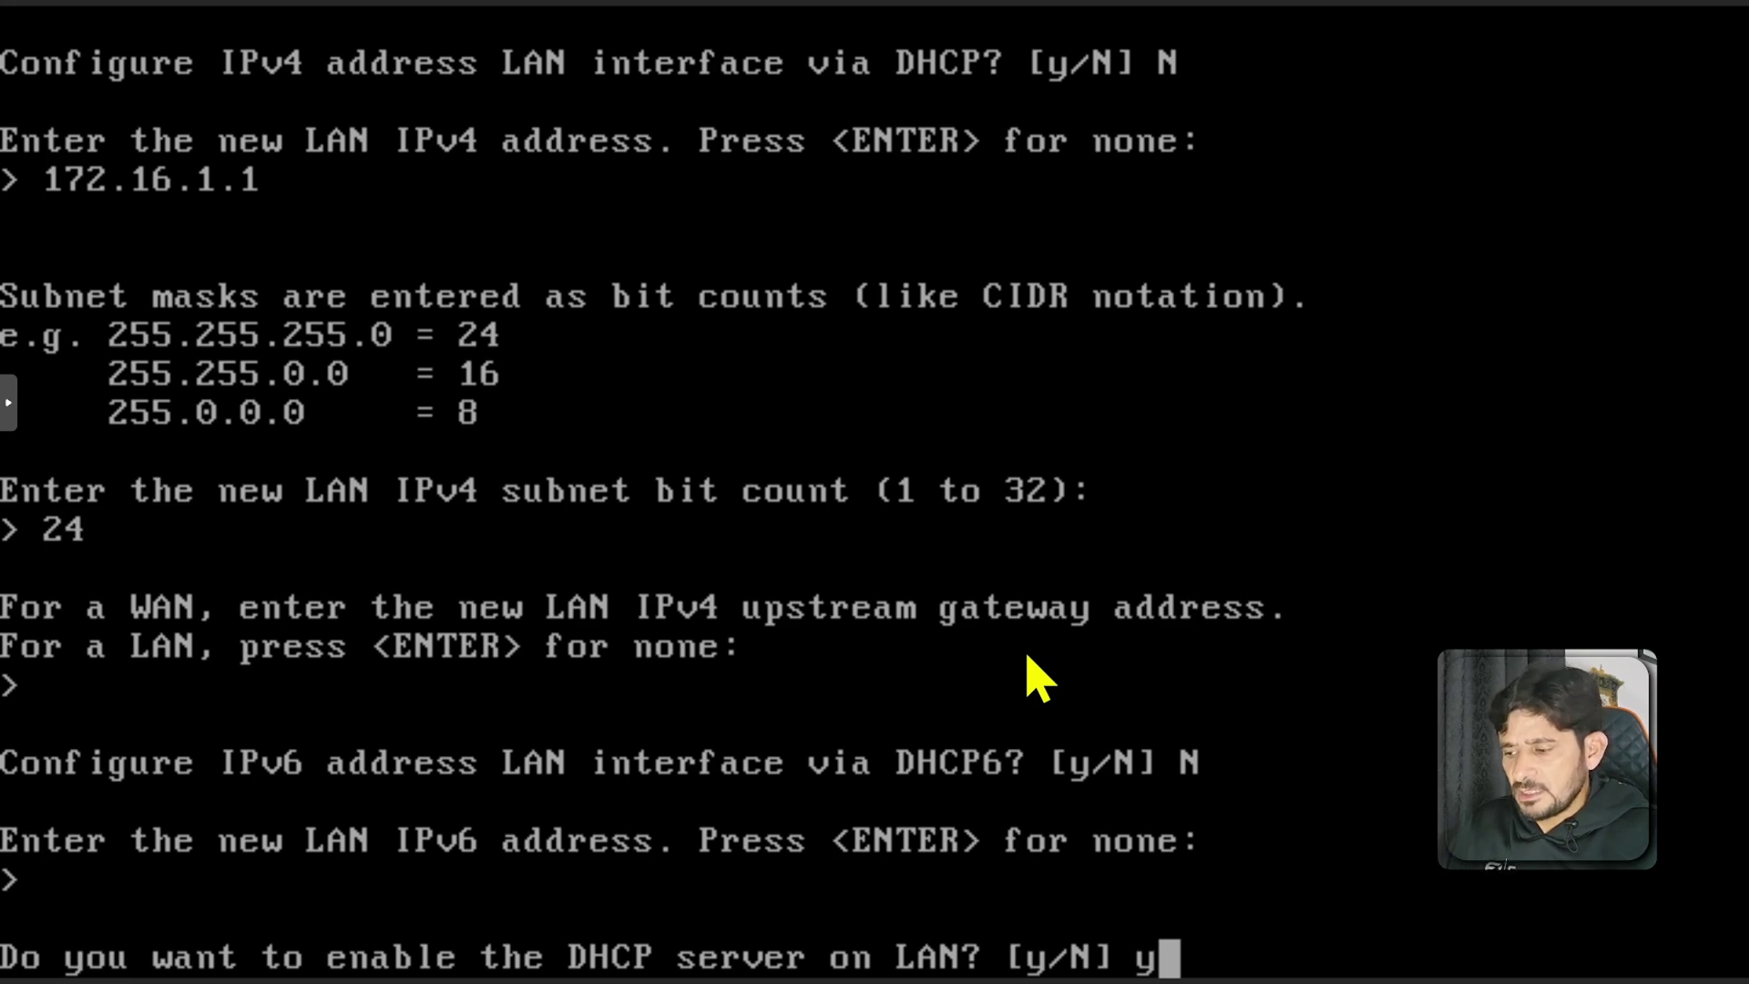
key("Return")
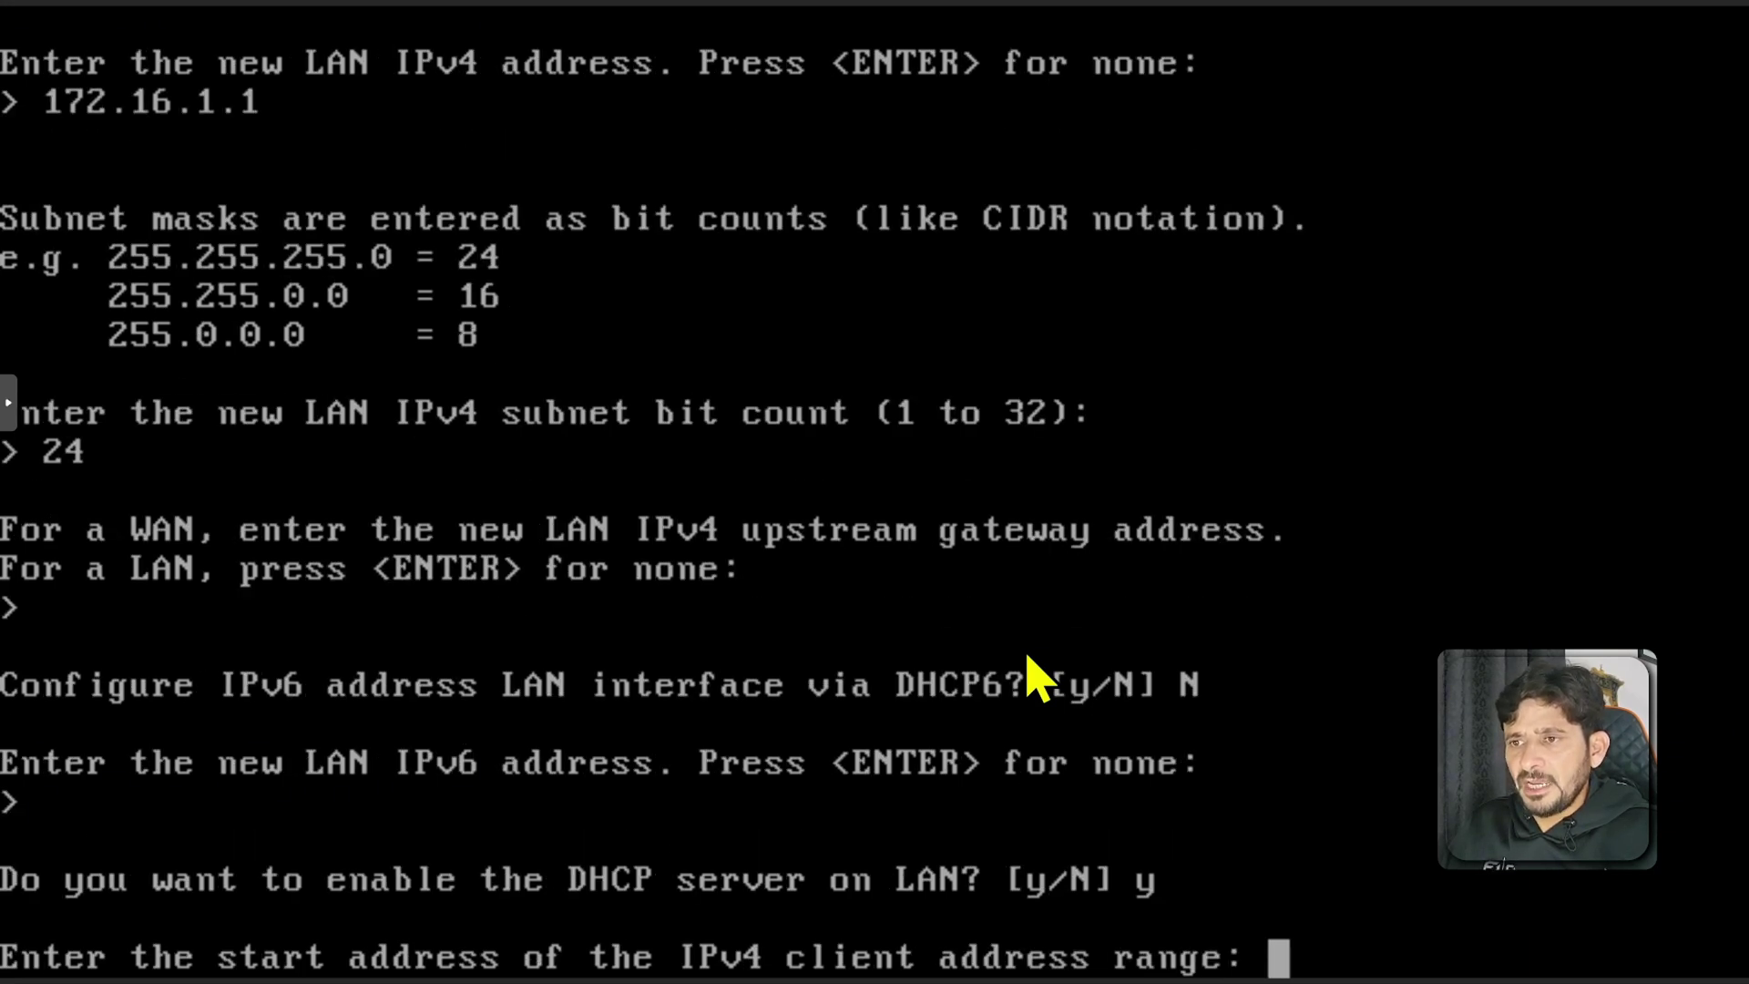
type("172.16")
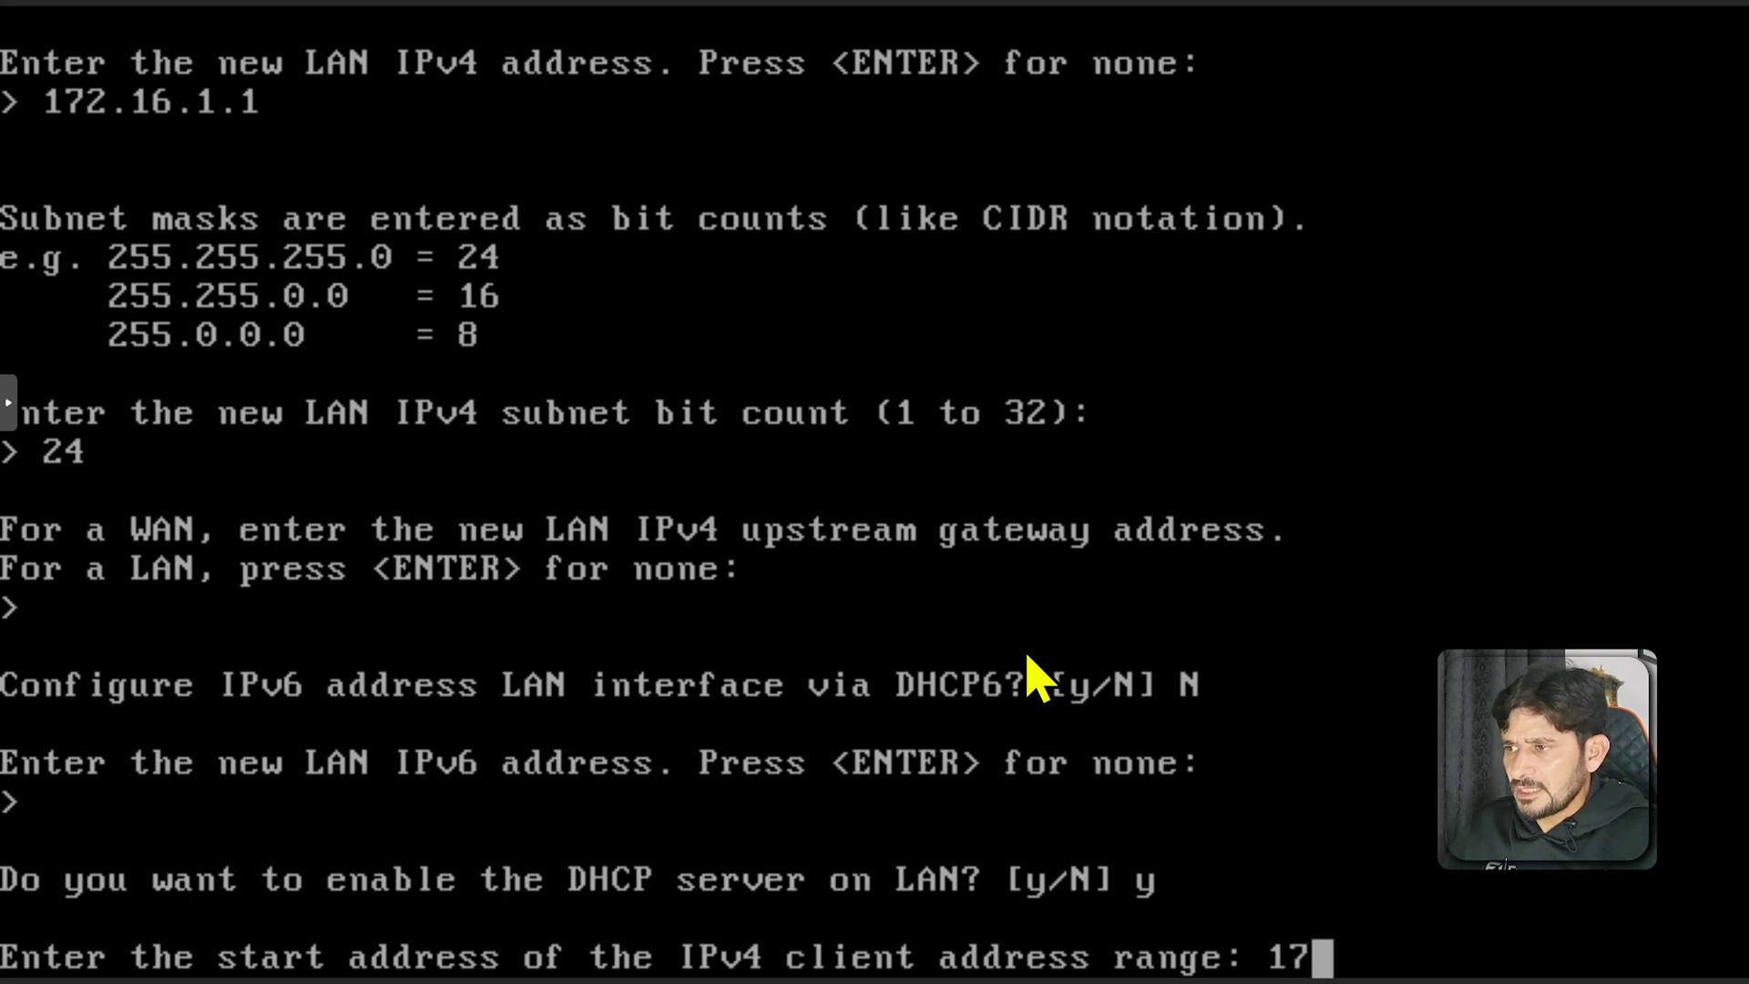
type(".1.")
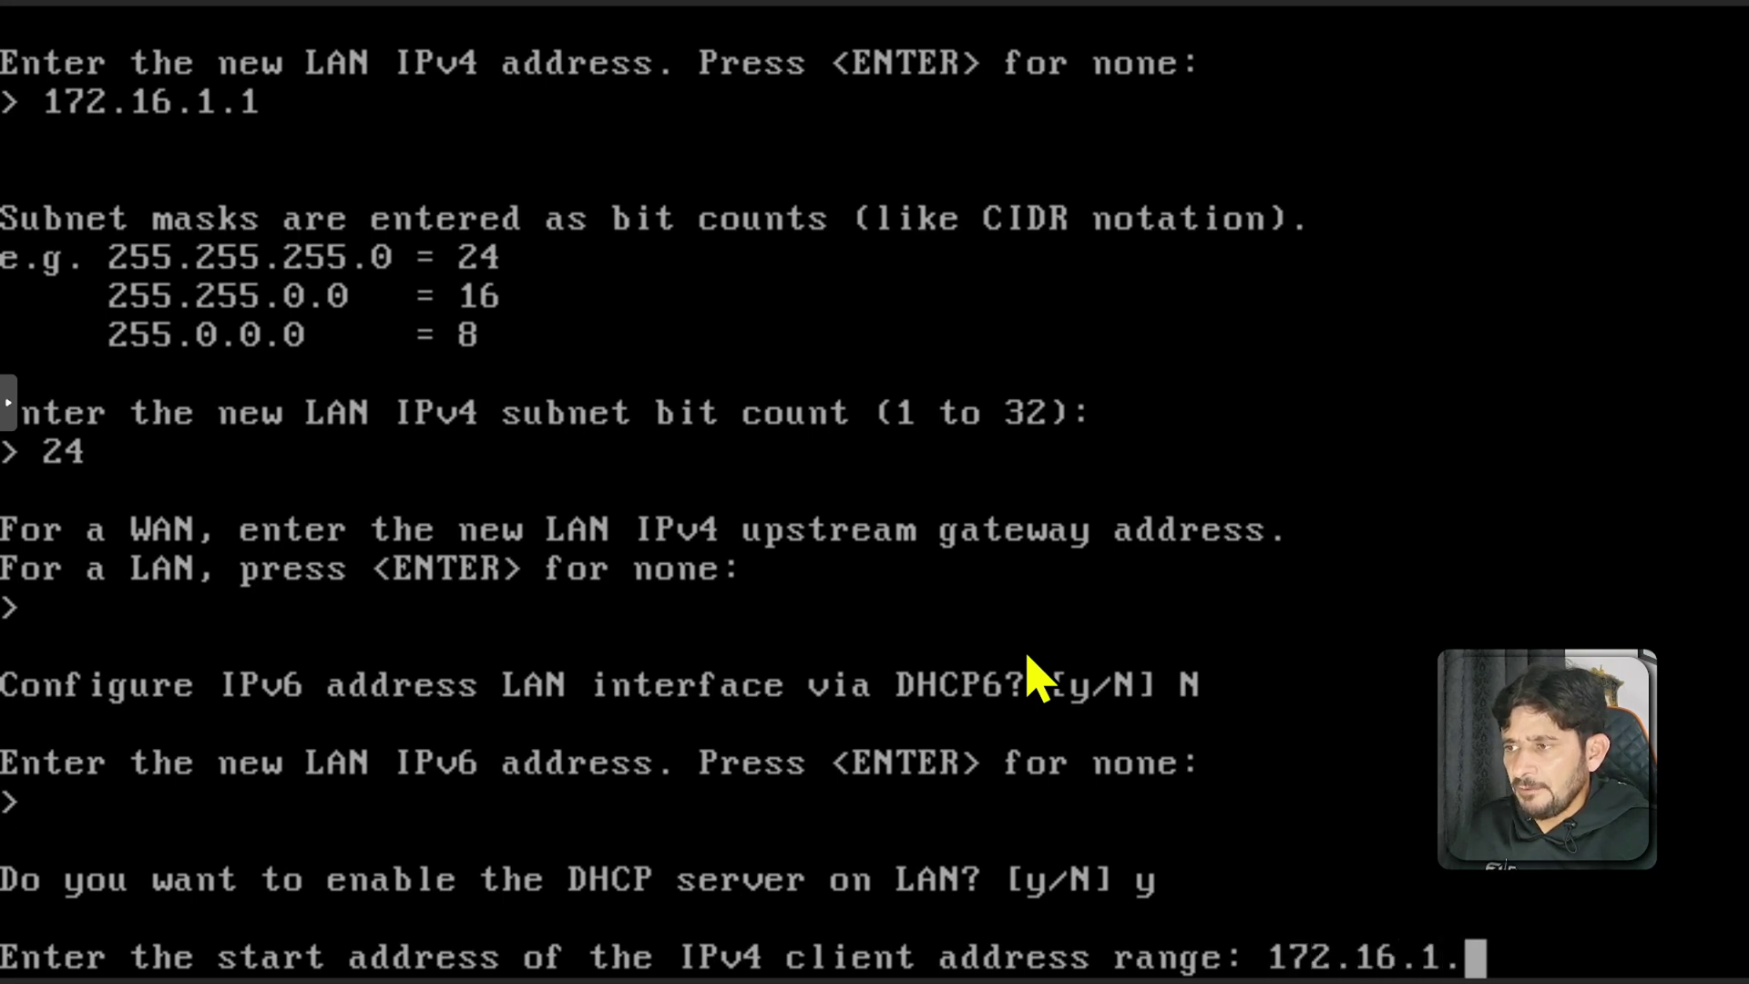
type("50")
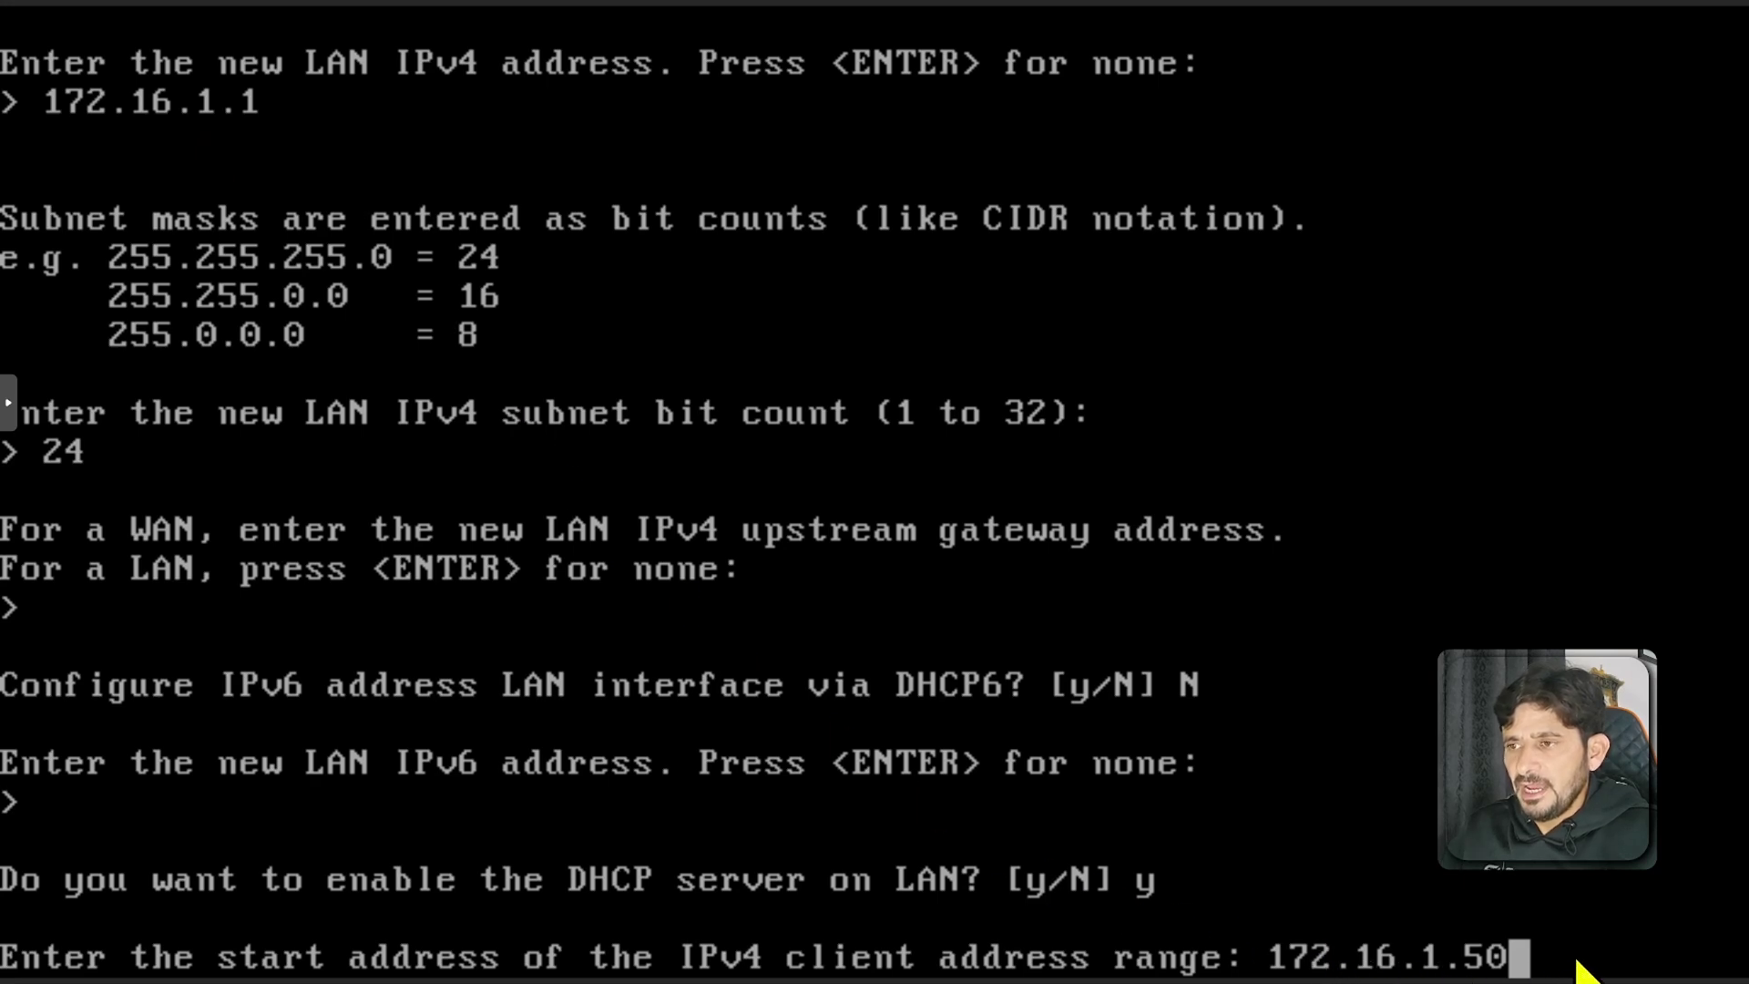
key("Return")
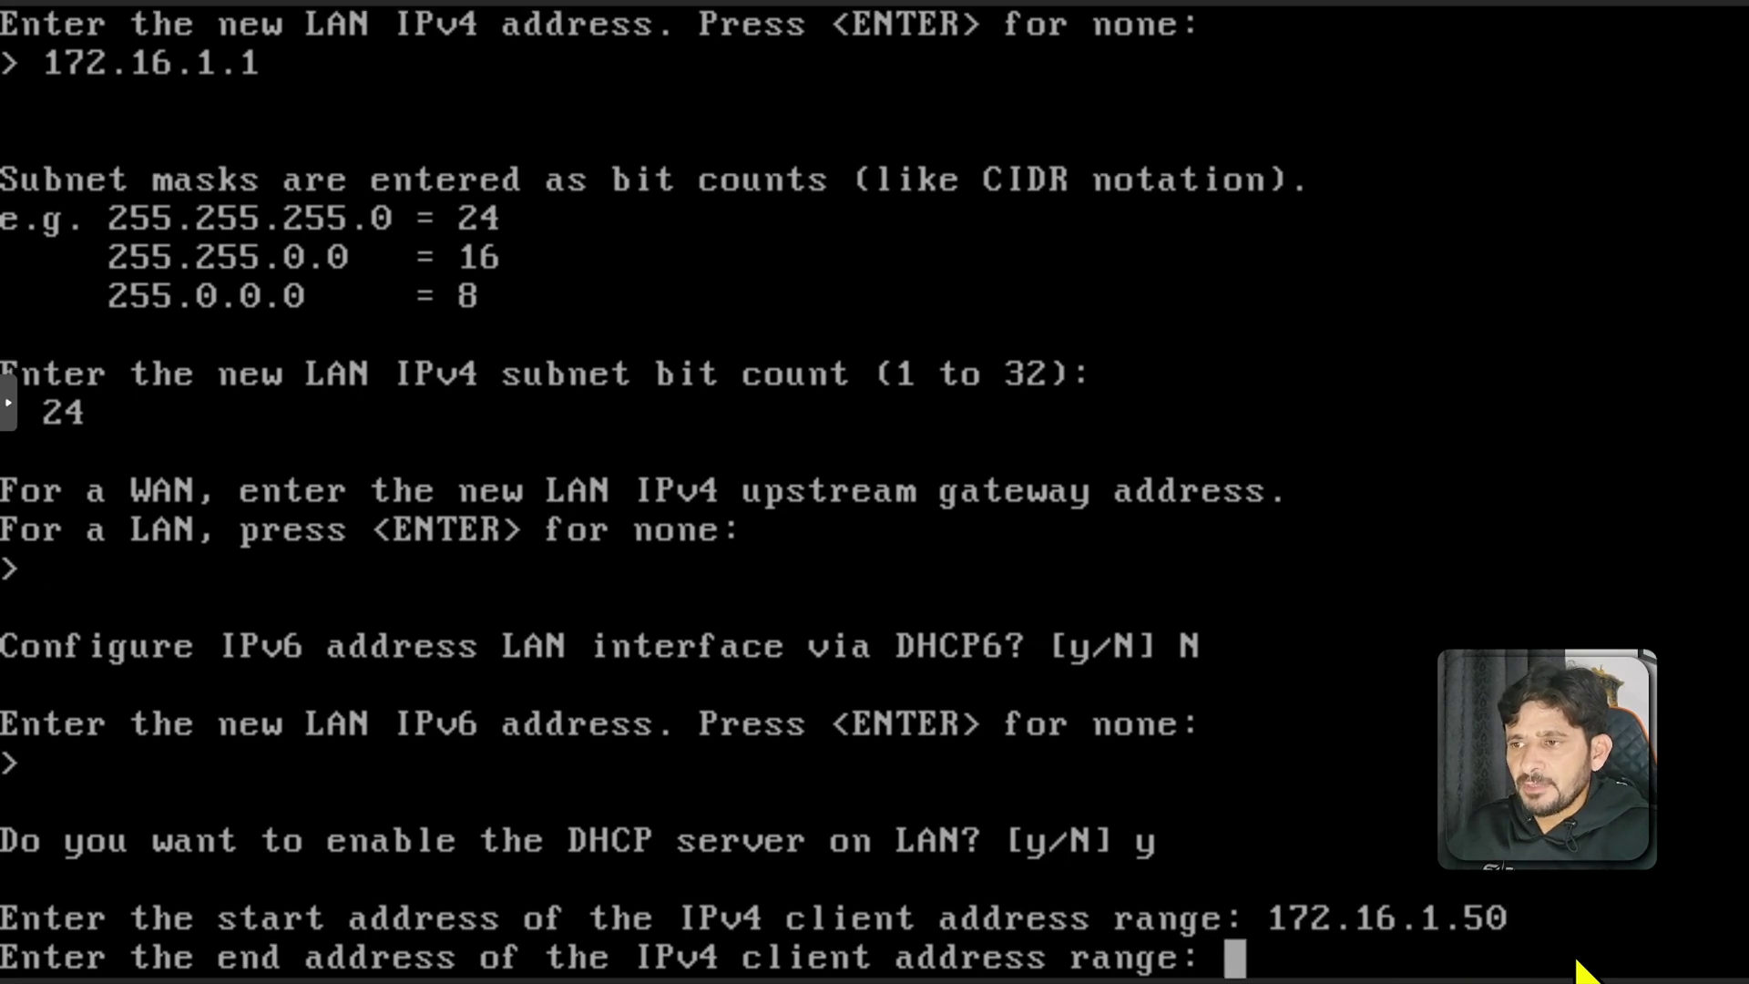
type("172.16")
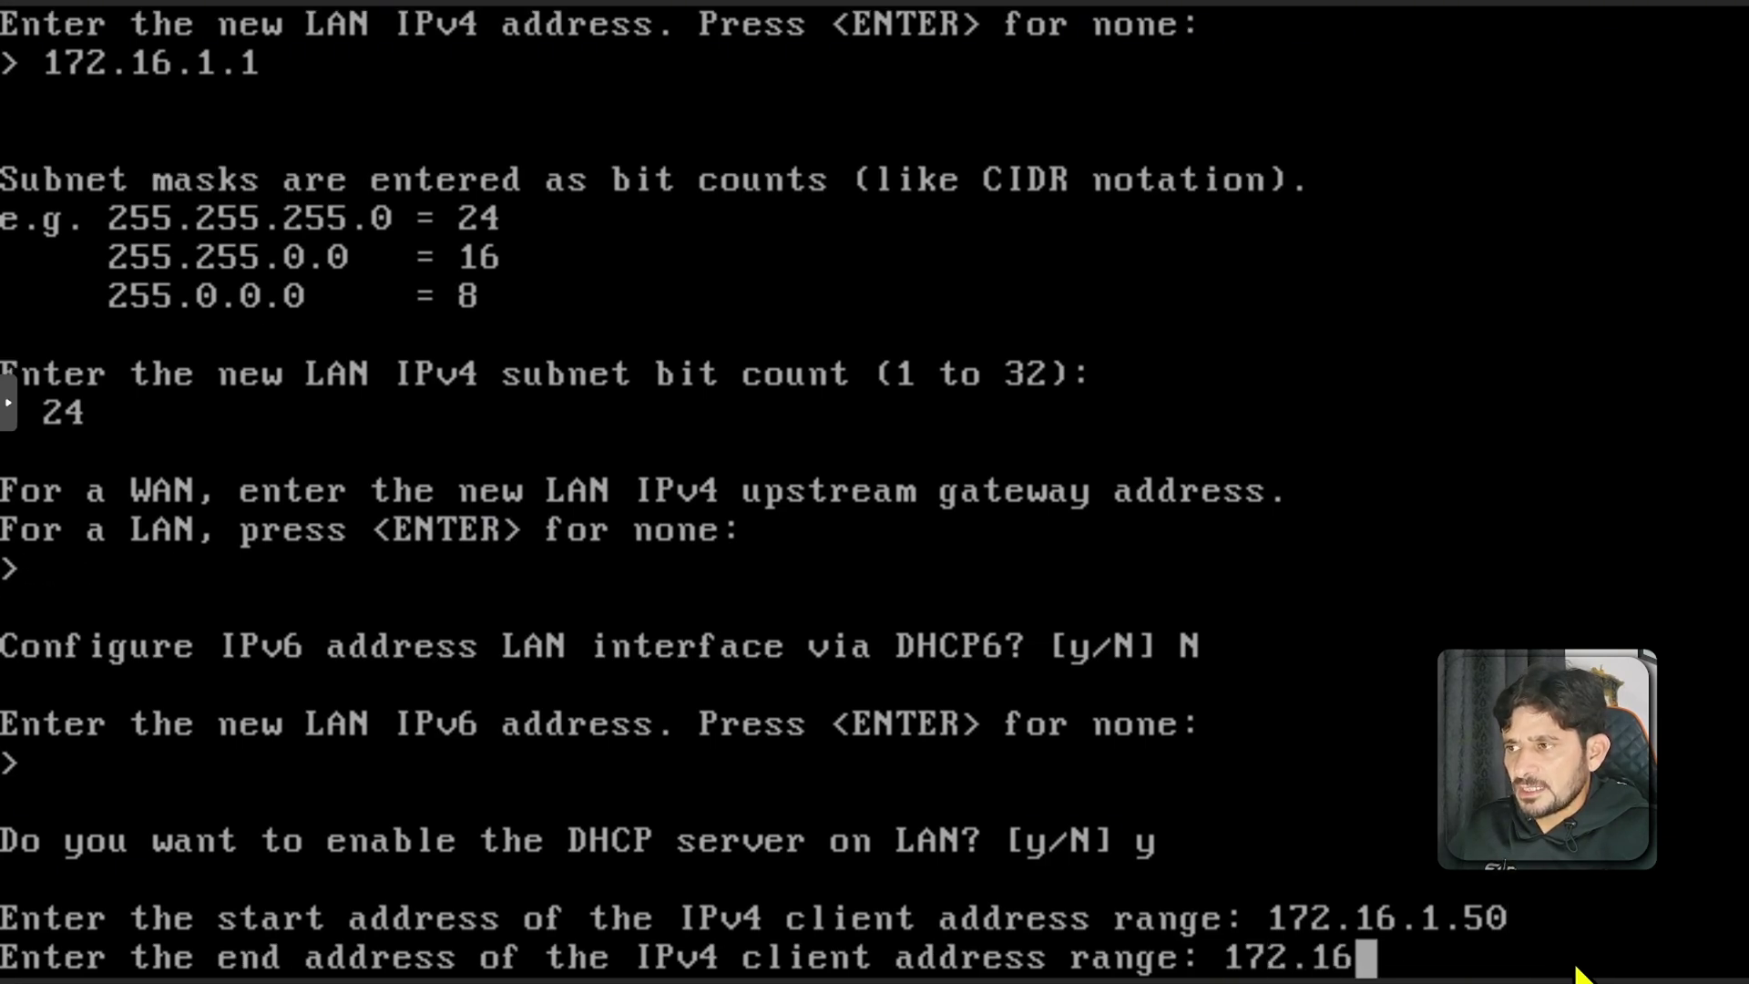
type(".1.")
type("150")
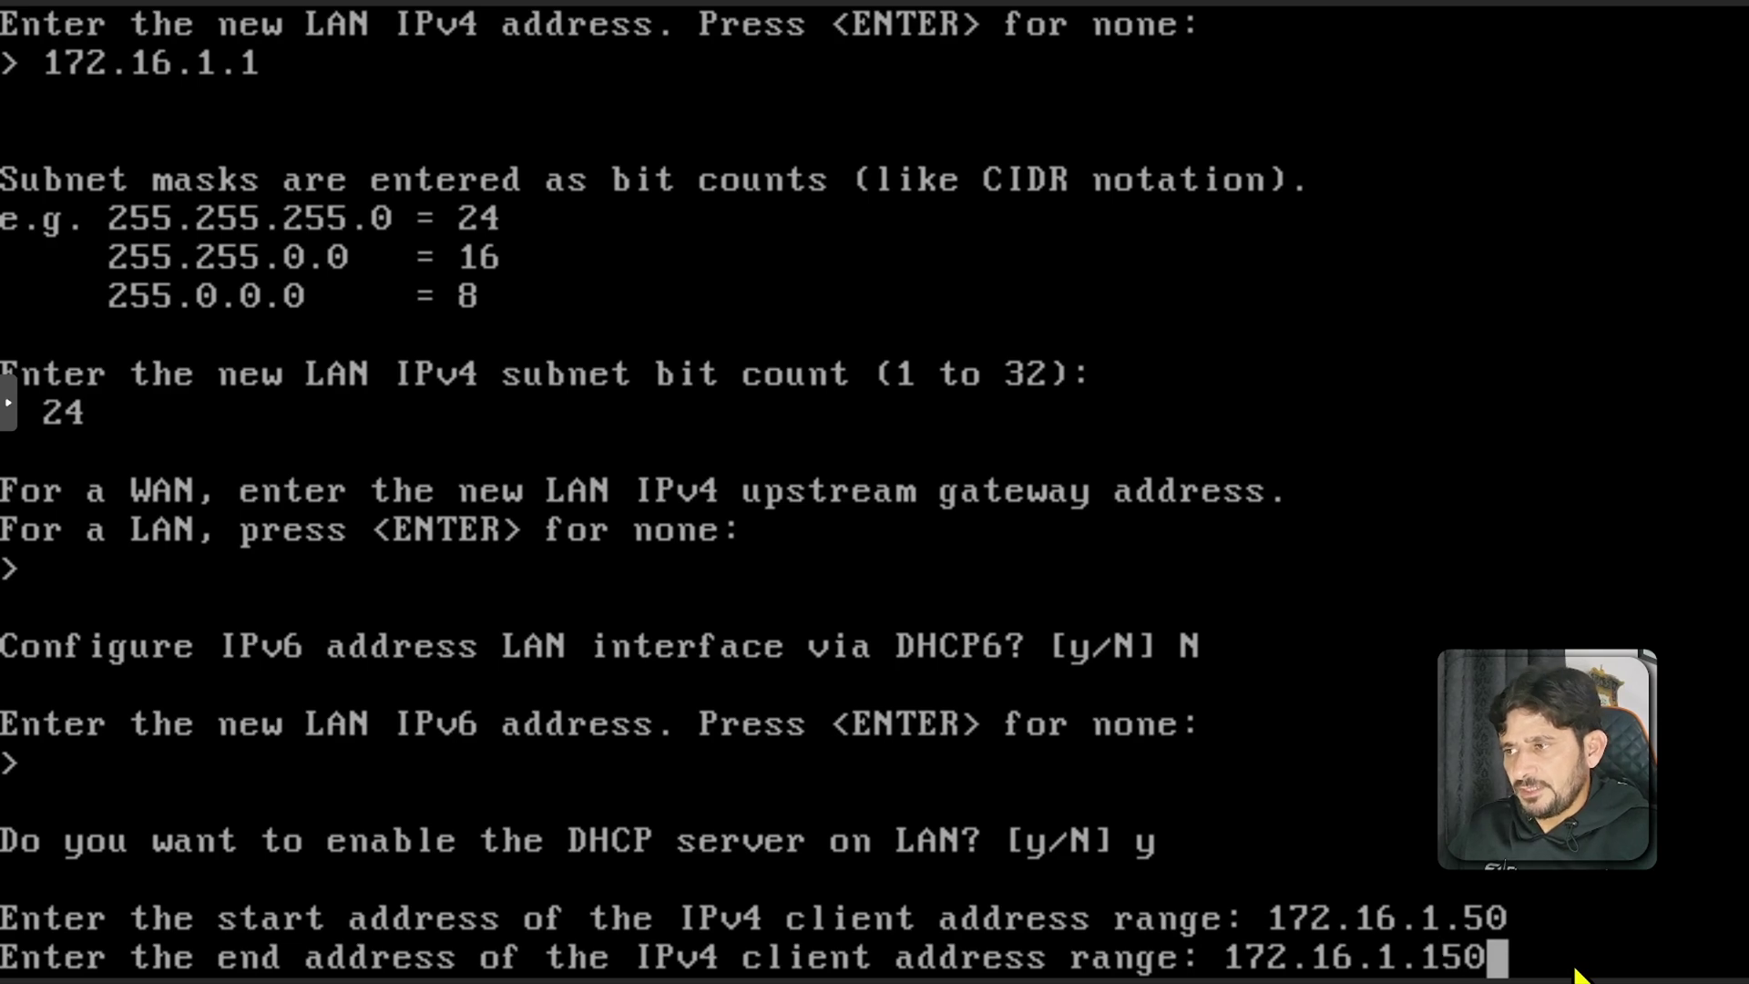
key("Return")
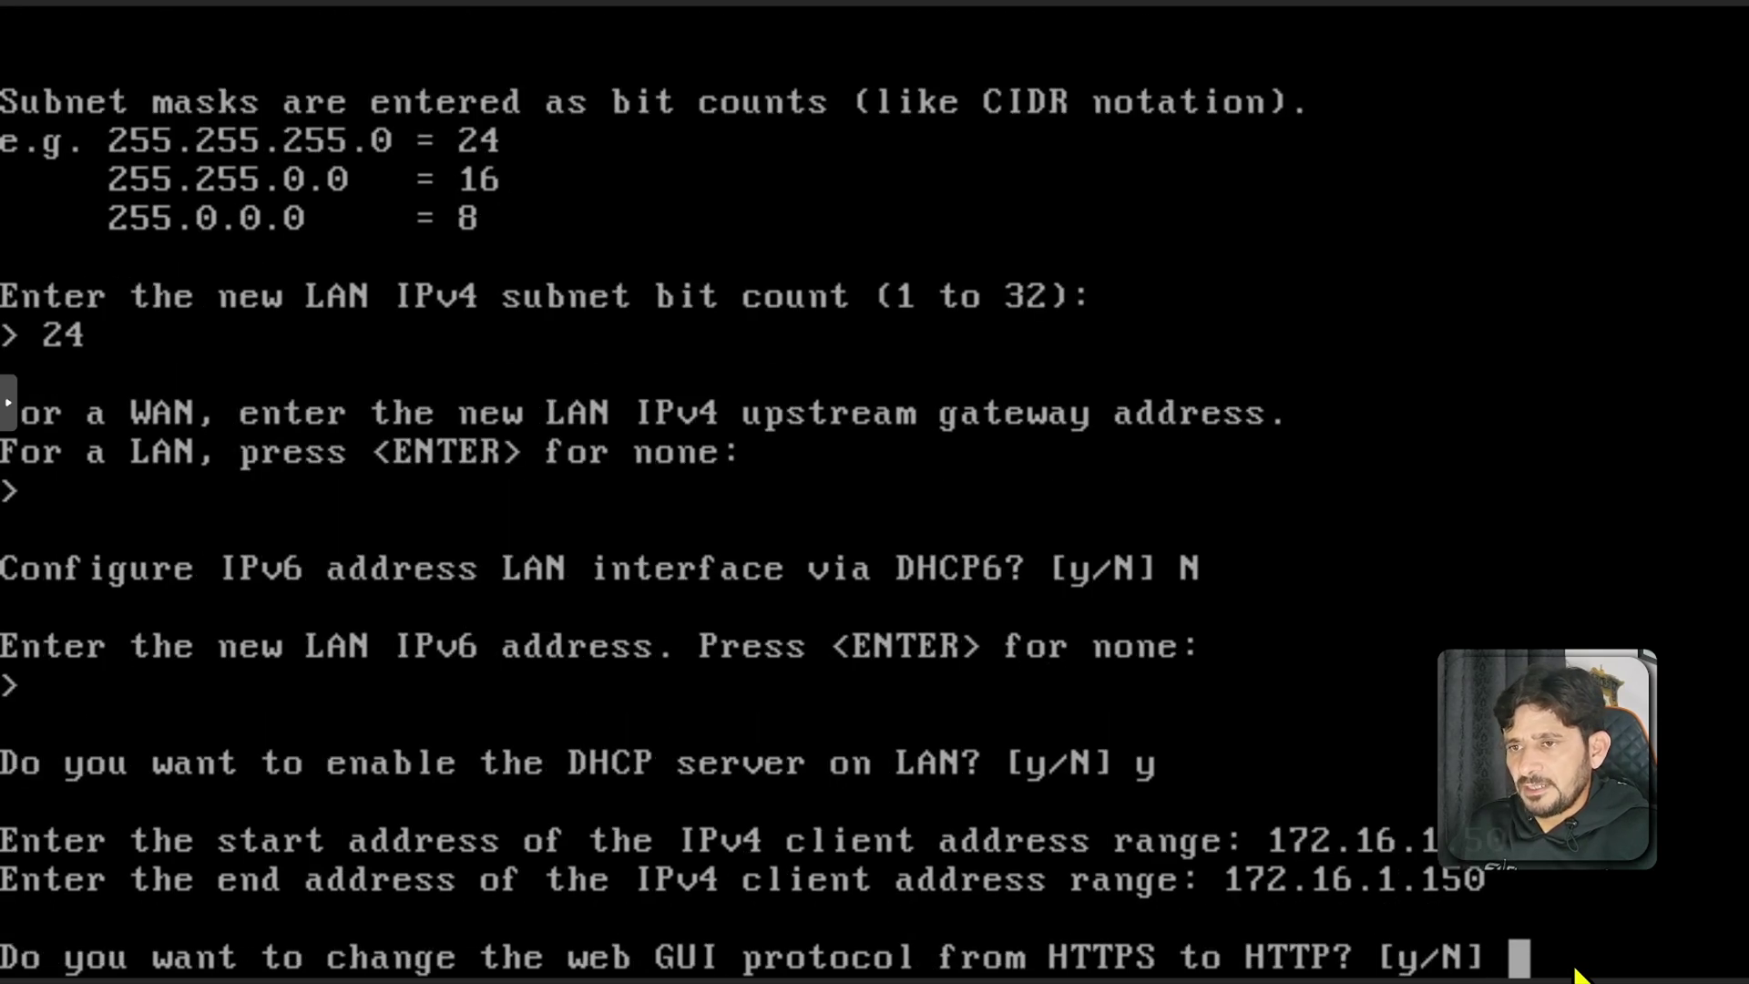
Change the web GUI protocol from HTTPS to HTTP and restore the web GUI access defaults
type("y")
key("Return")
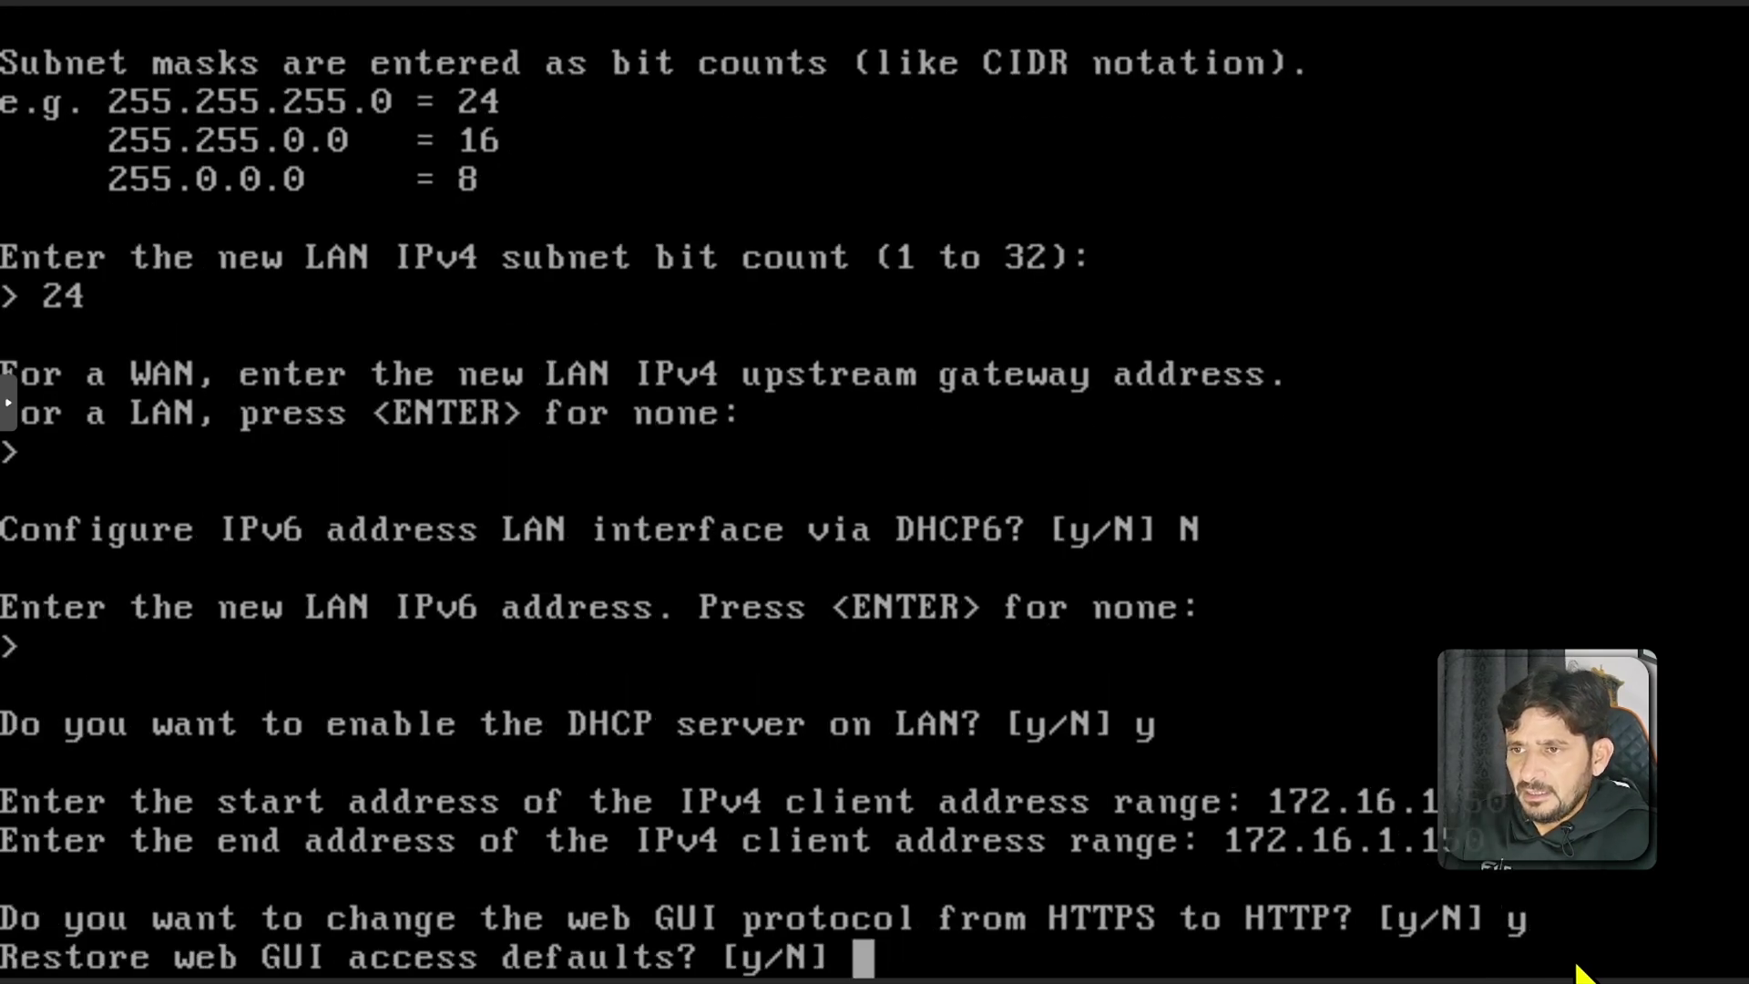
type("y")
key("Return")
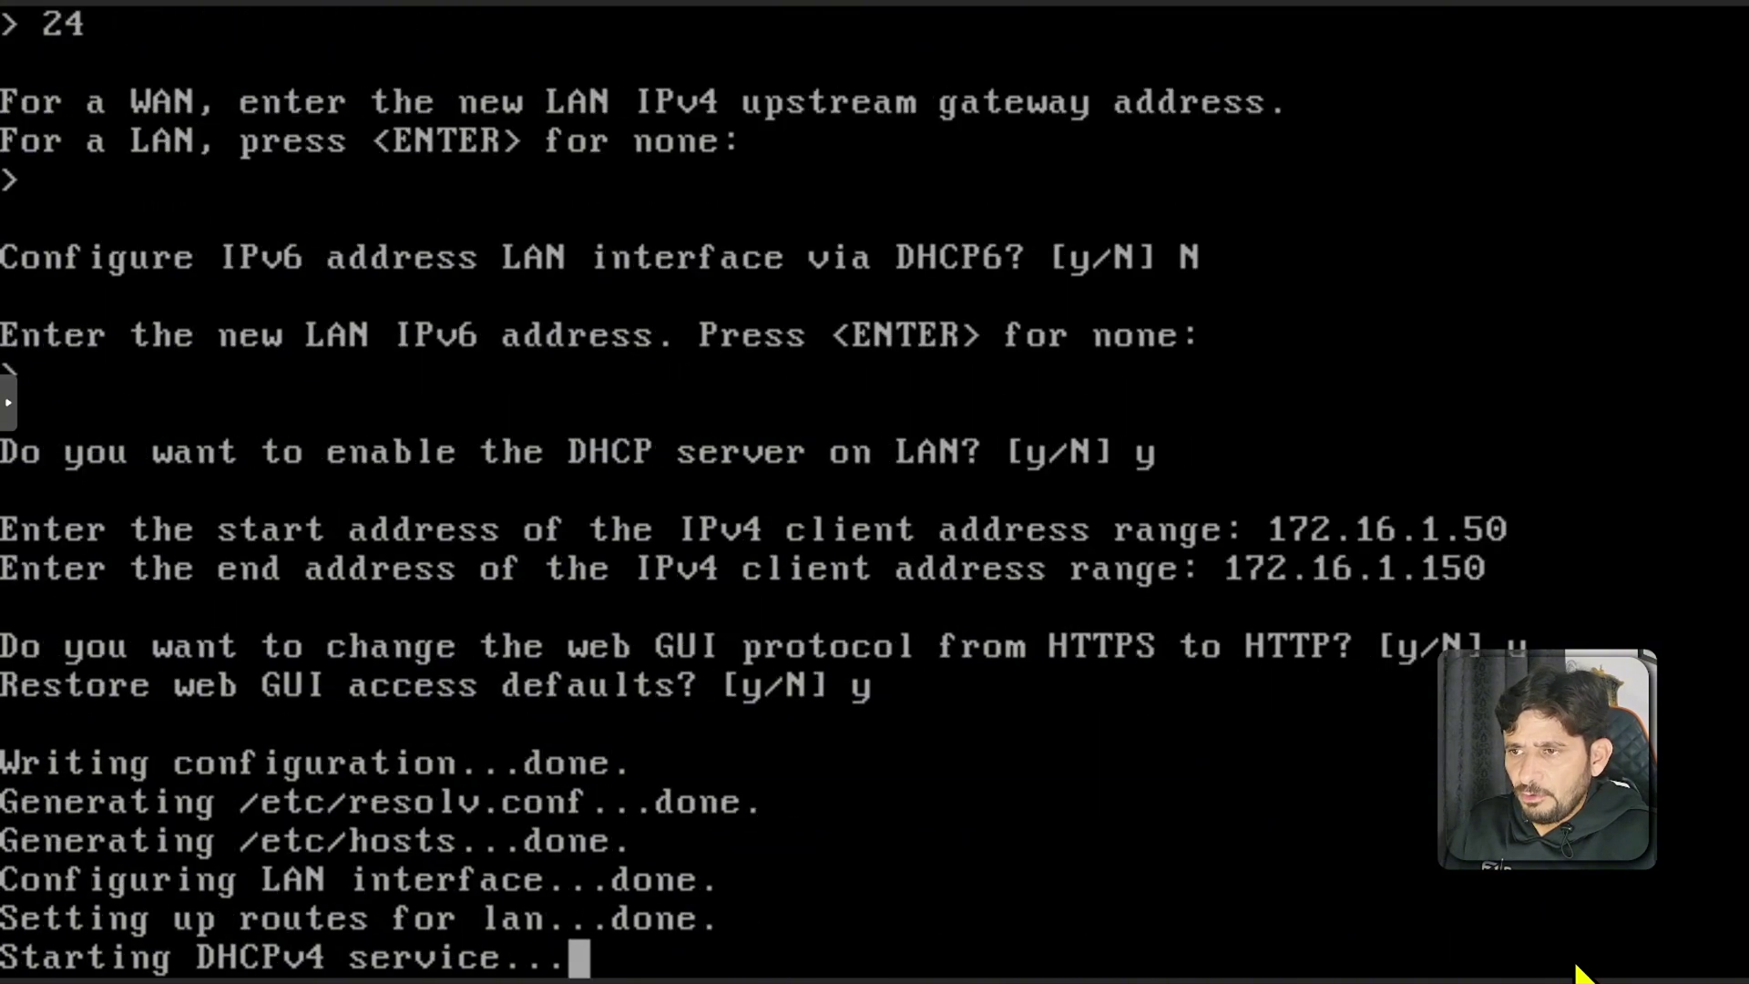
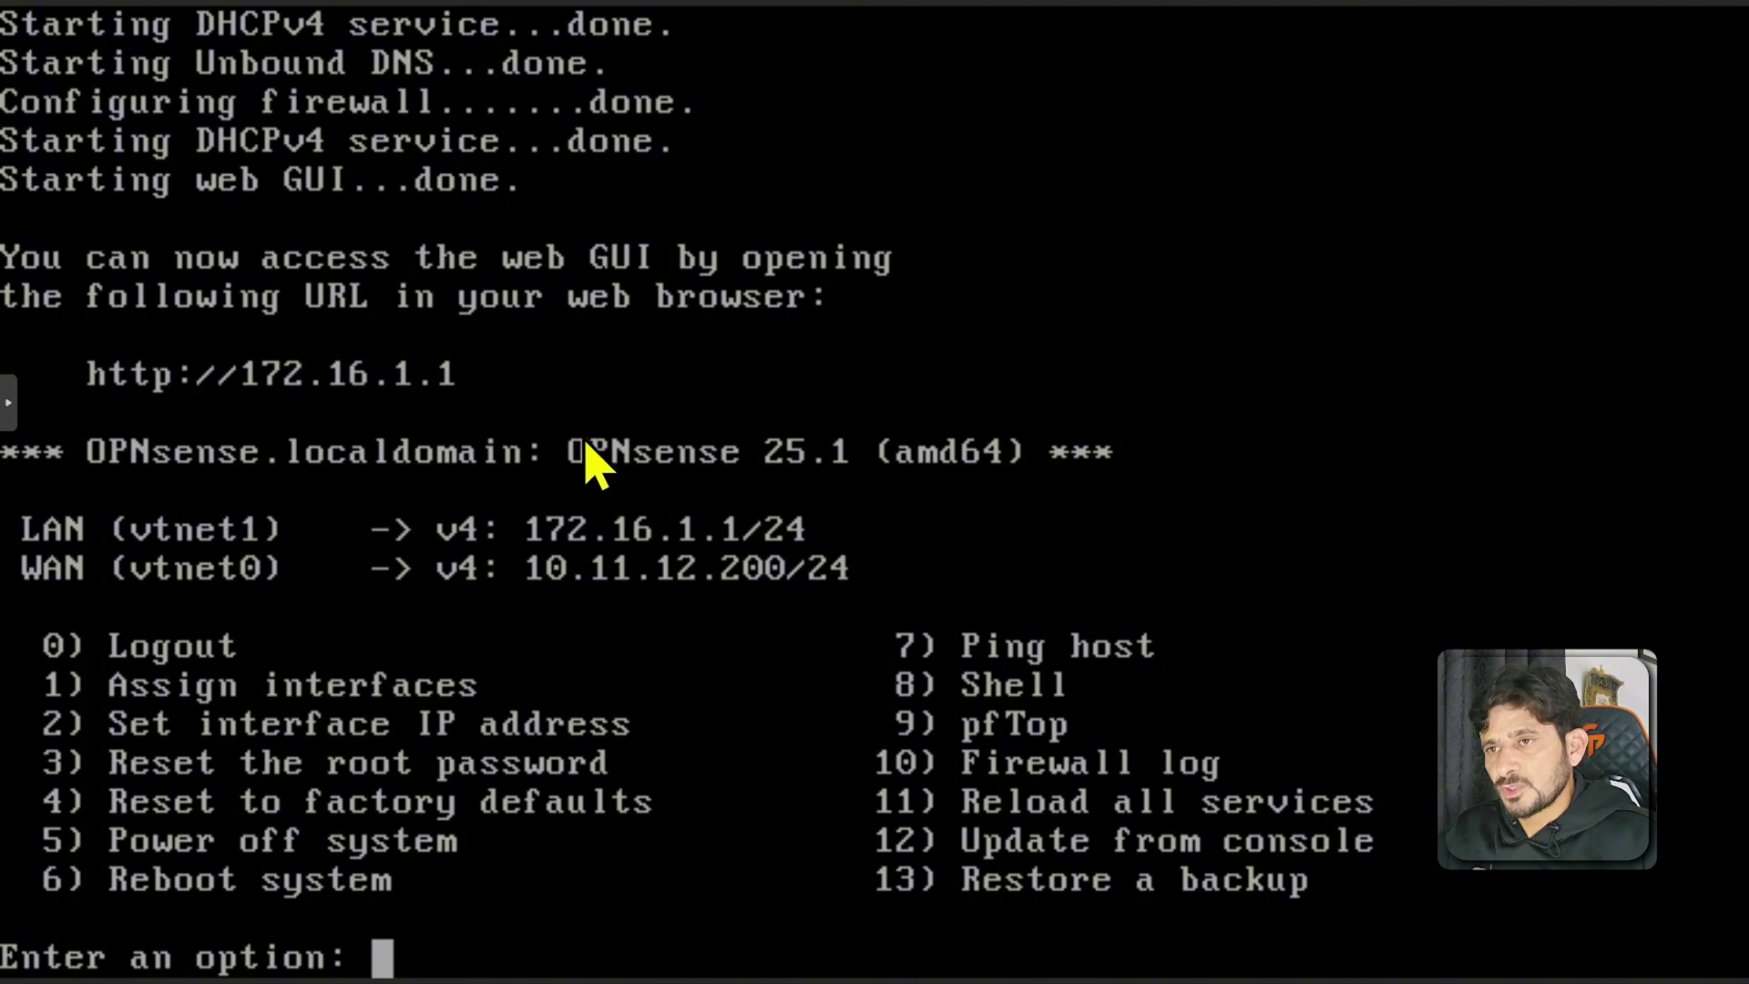
Exit the console's full-screen view and check network device net0 in the OPNsense VM's hardware settings
left_click(8, 401)
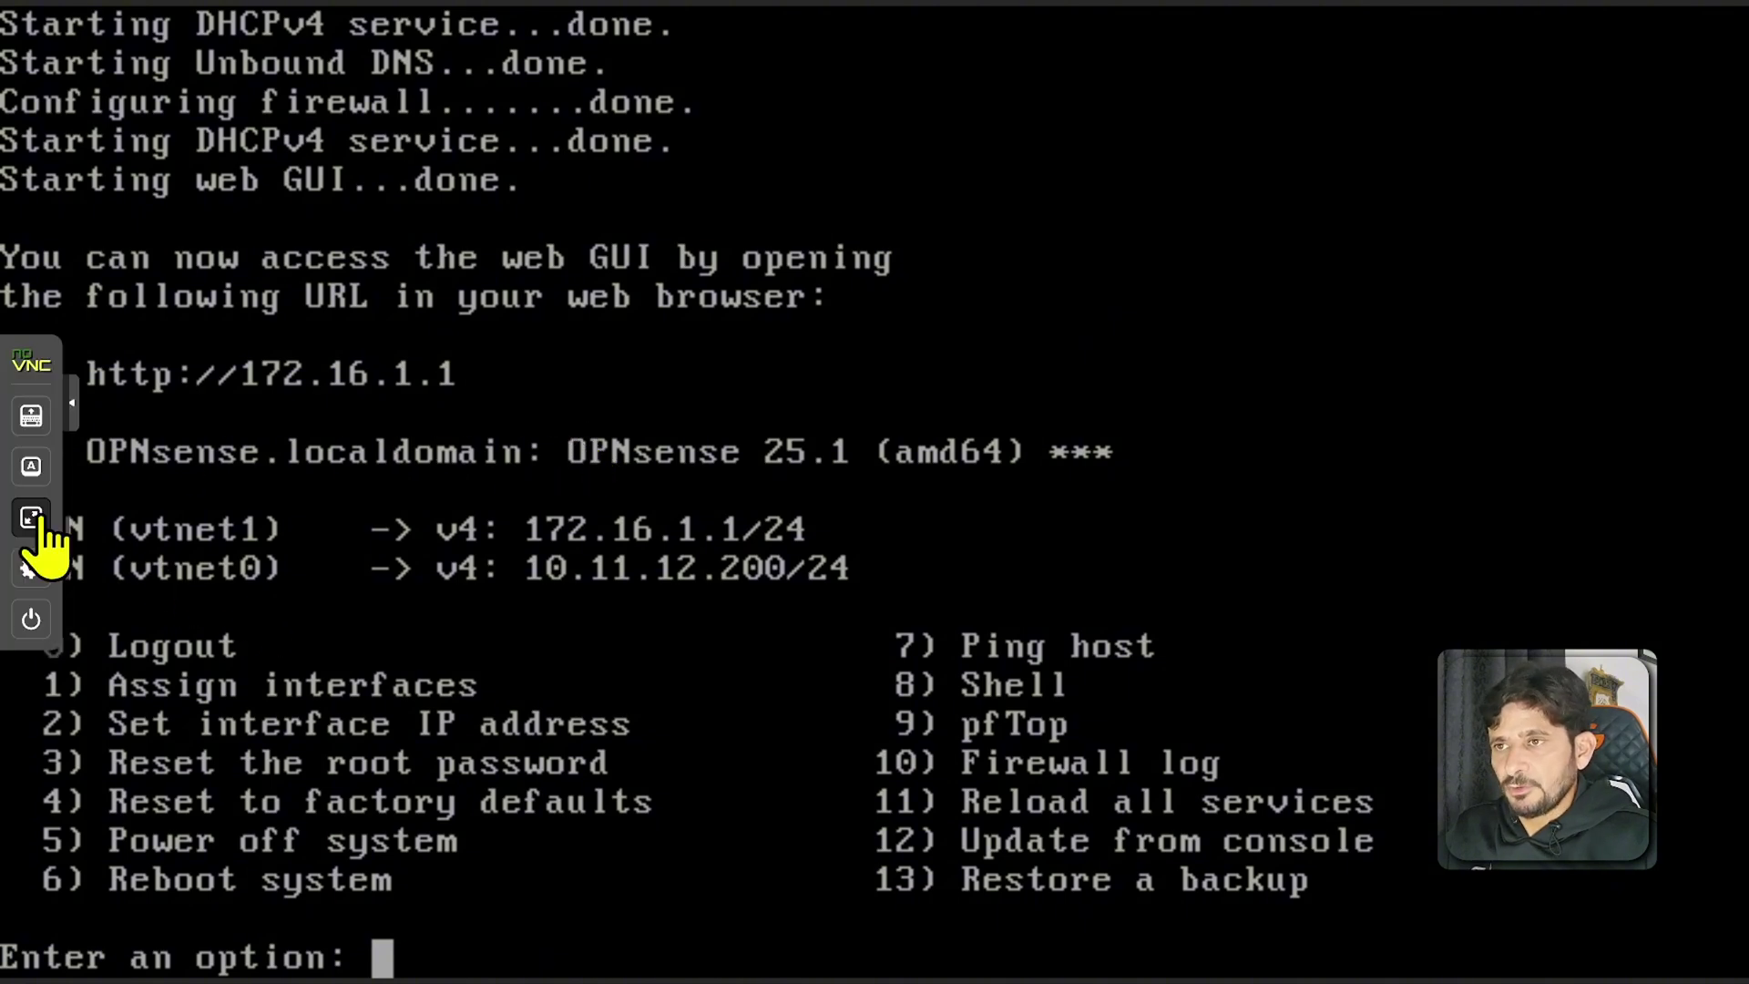
left_click(31, 519)
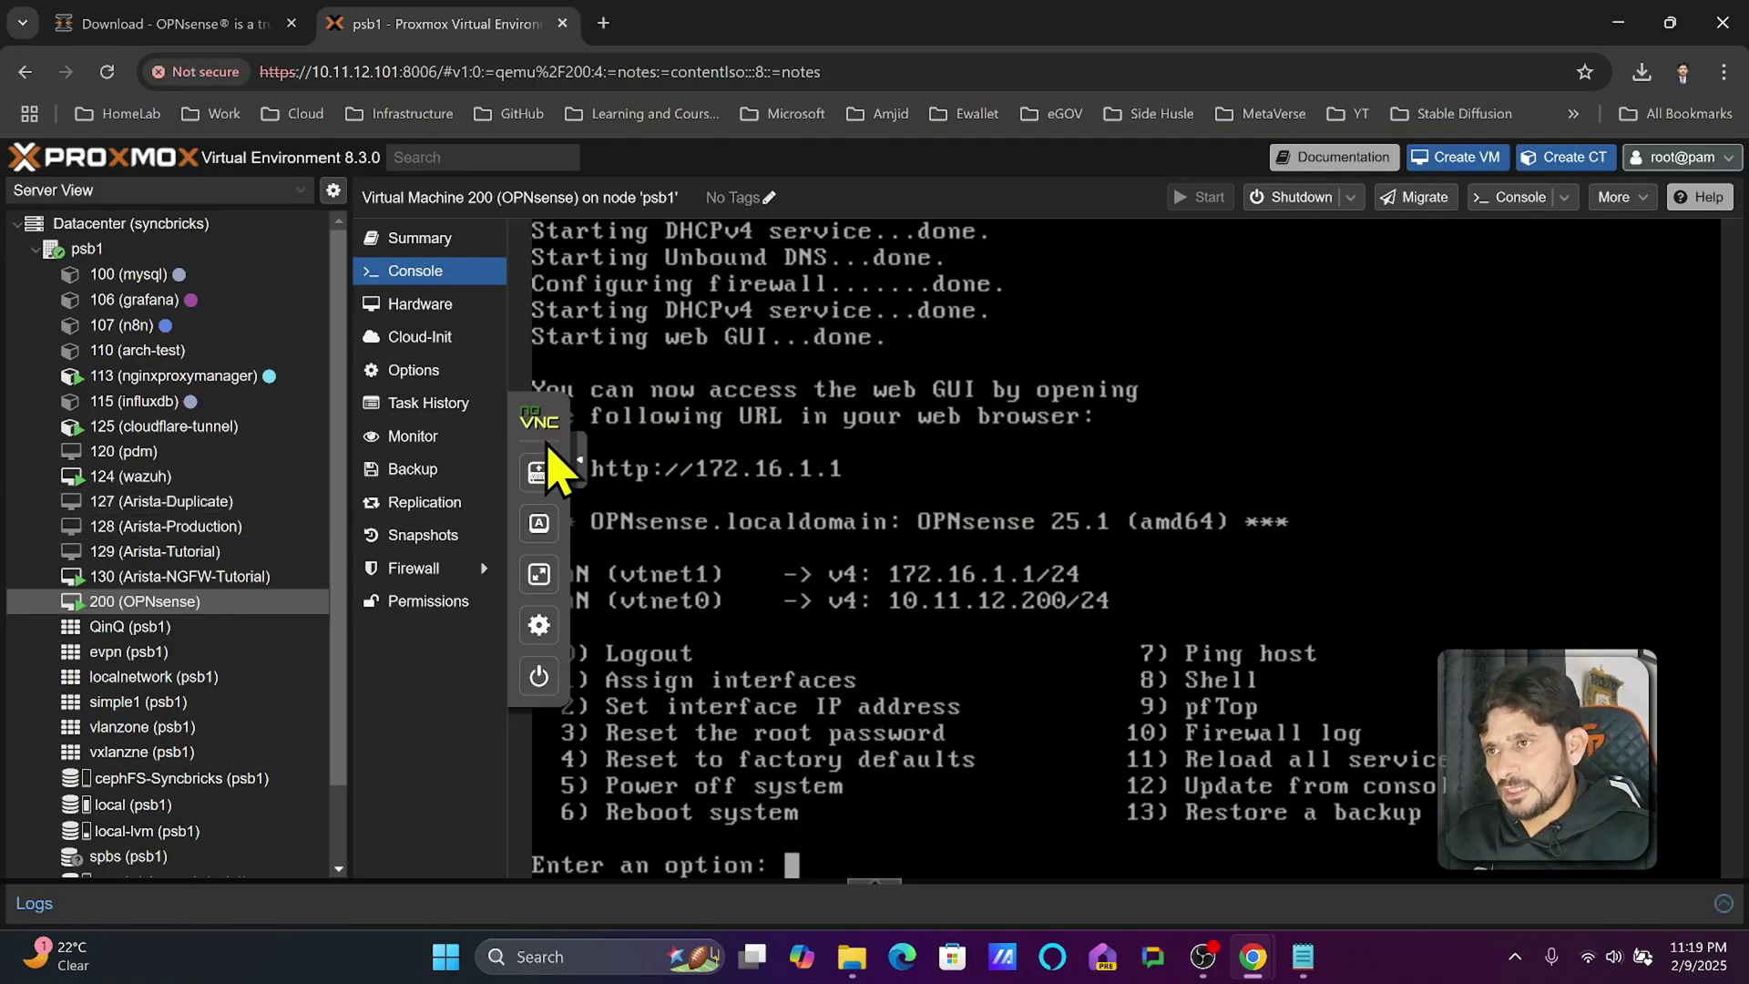
left_click(581, 463)
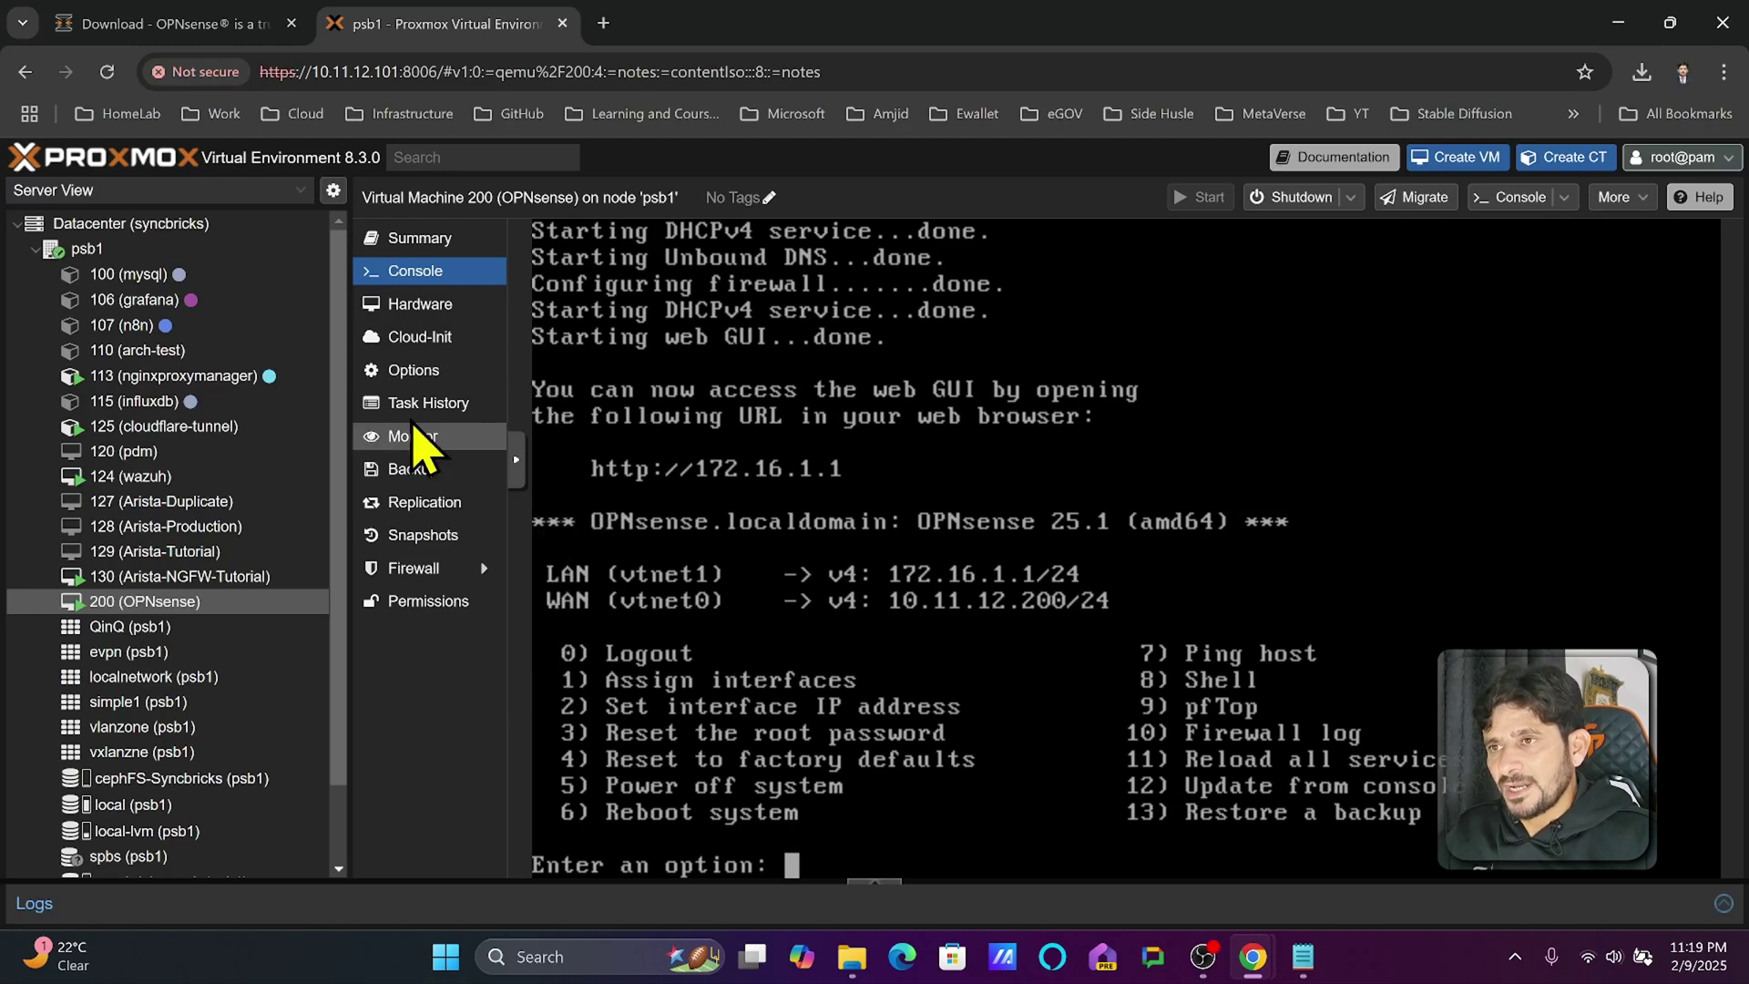
left_click(398, 303)
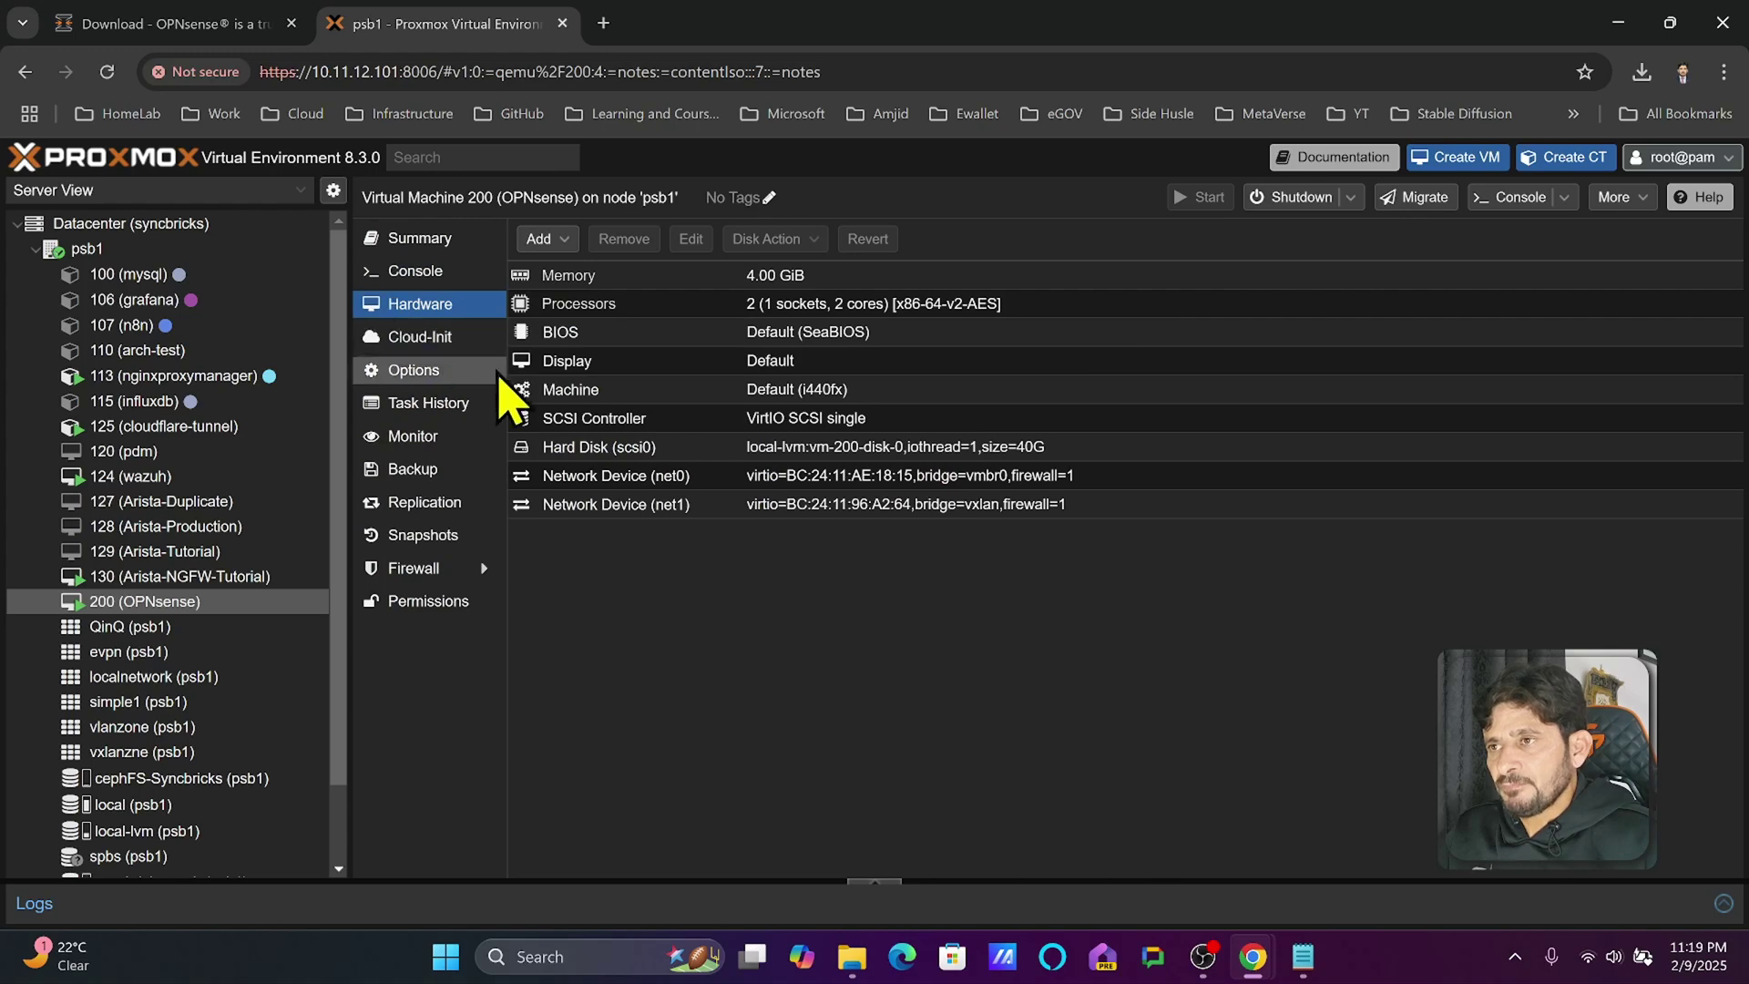
double_click(701, 475)
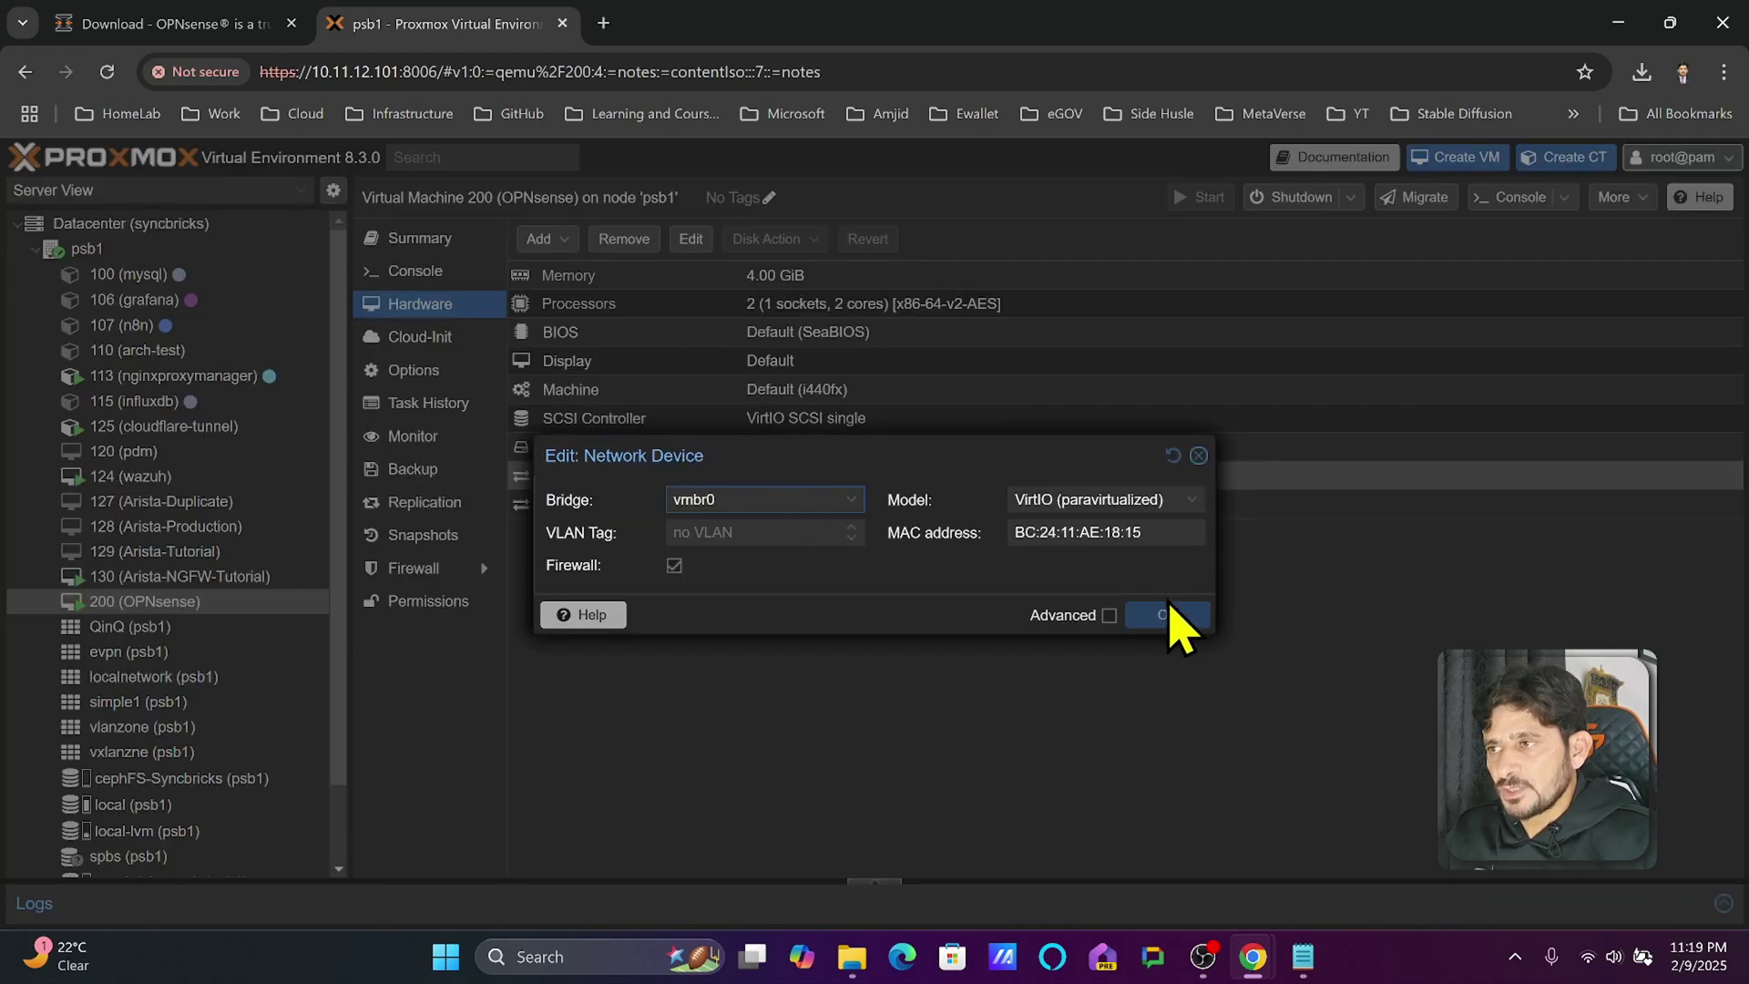
left_click(1198, 455)
Change the bridge of the OPNsense VM's network device net1 to vmbr0
double_click(685, 504)
left_click(777, 499)
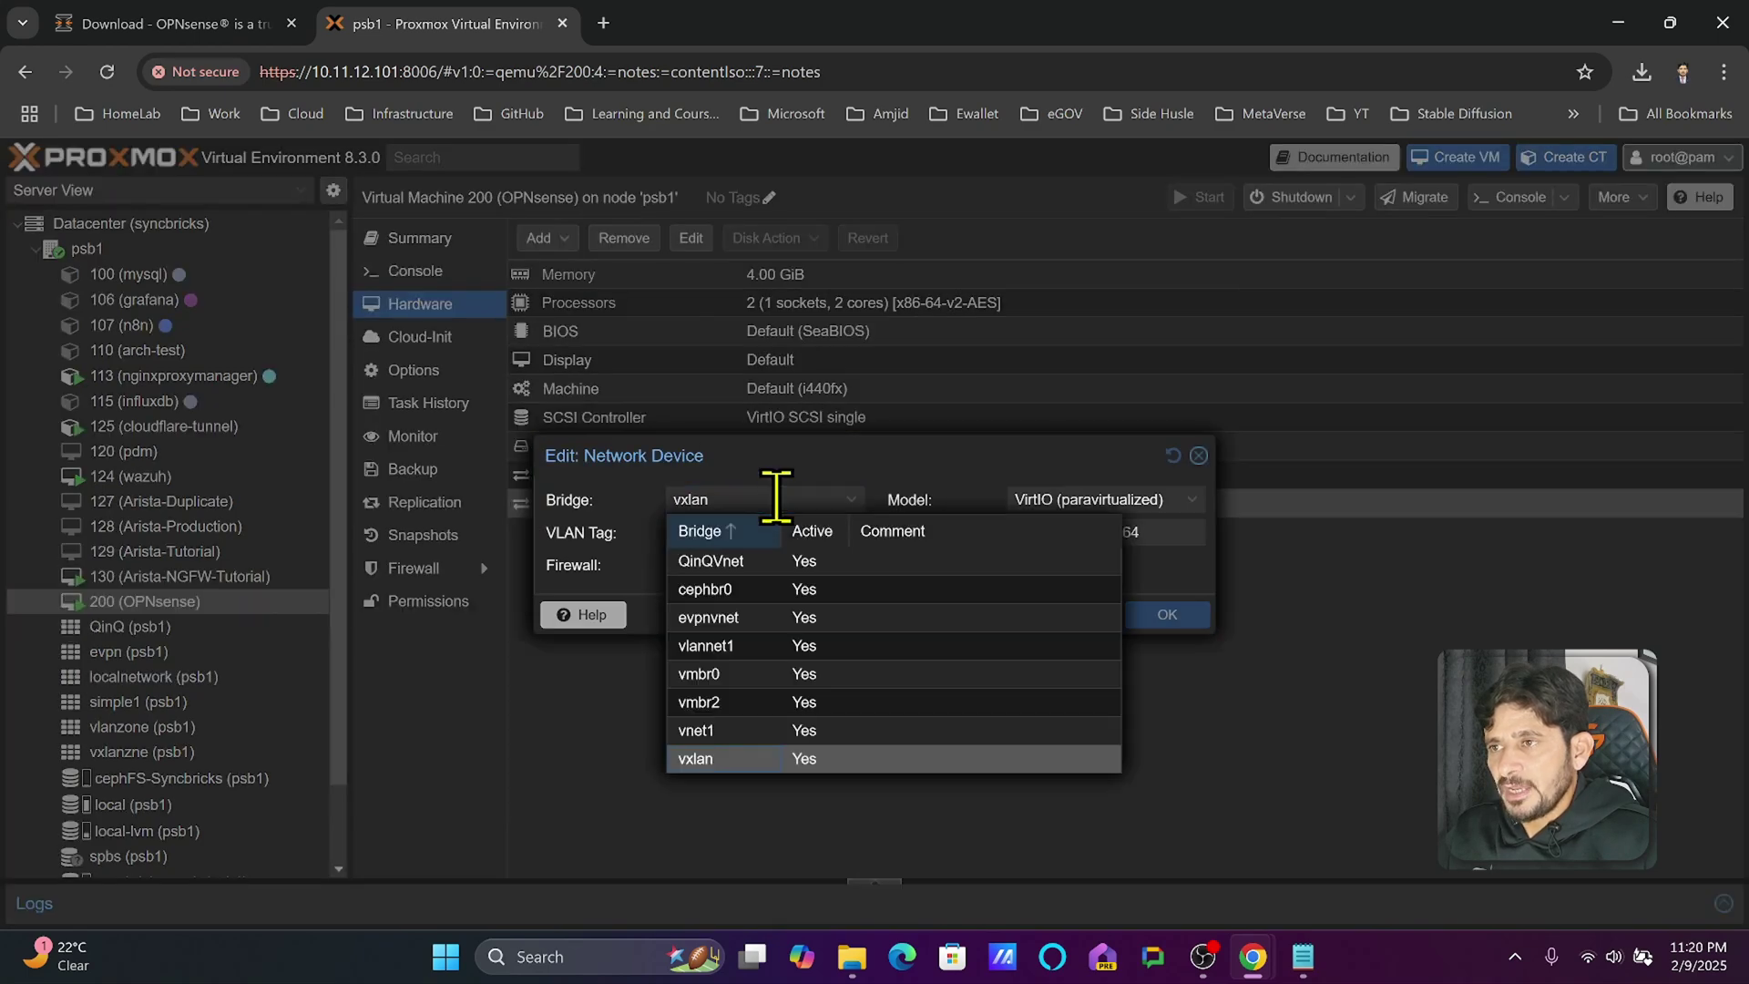
left_click(765, 674)
left_click(1164, 616)
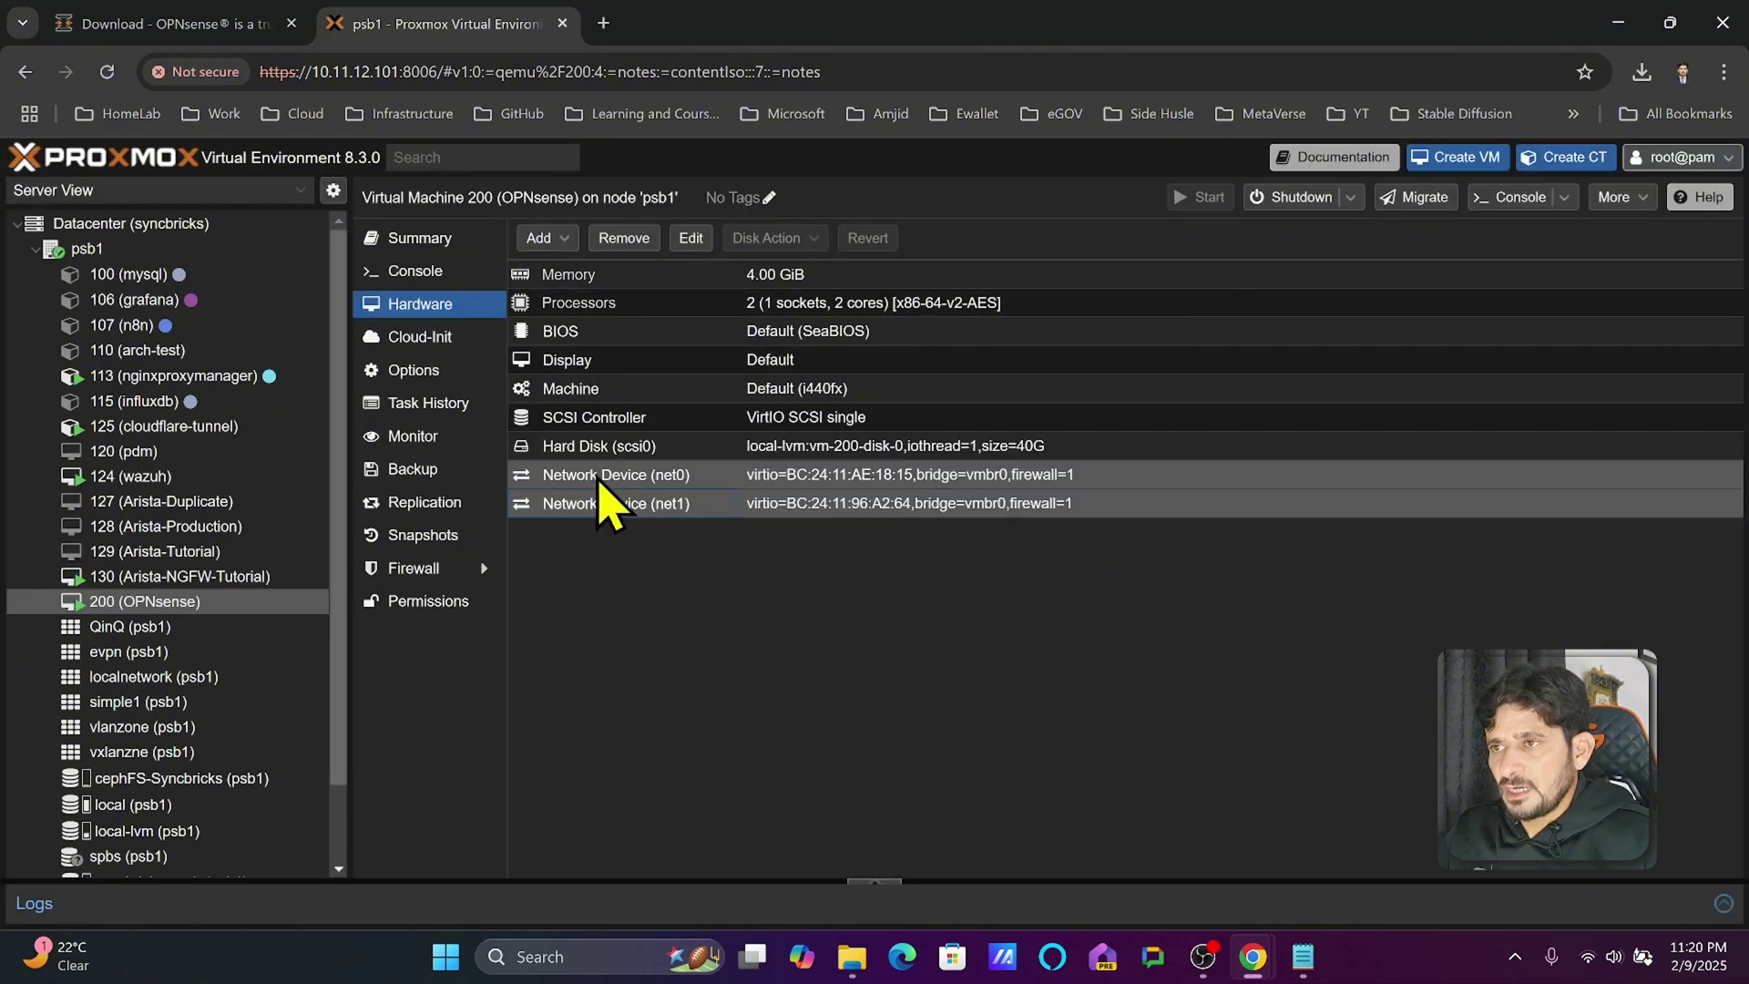
left_click(637, 475)
Open the pfSense web interface at 10.11.12.1 in a new browser tab and go to its LAN DHCP server settings
left_click(603, 23)
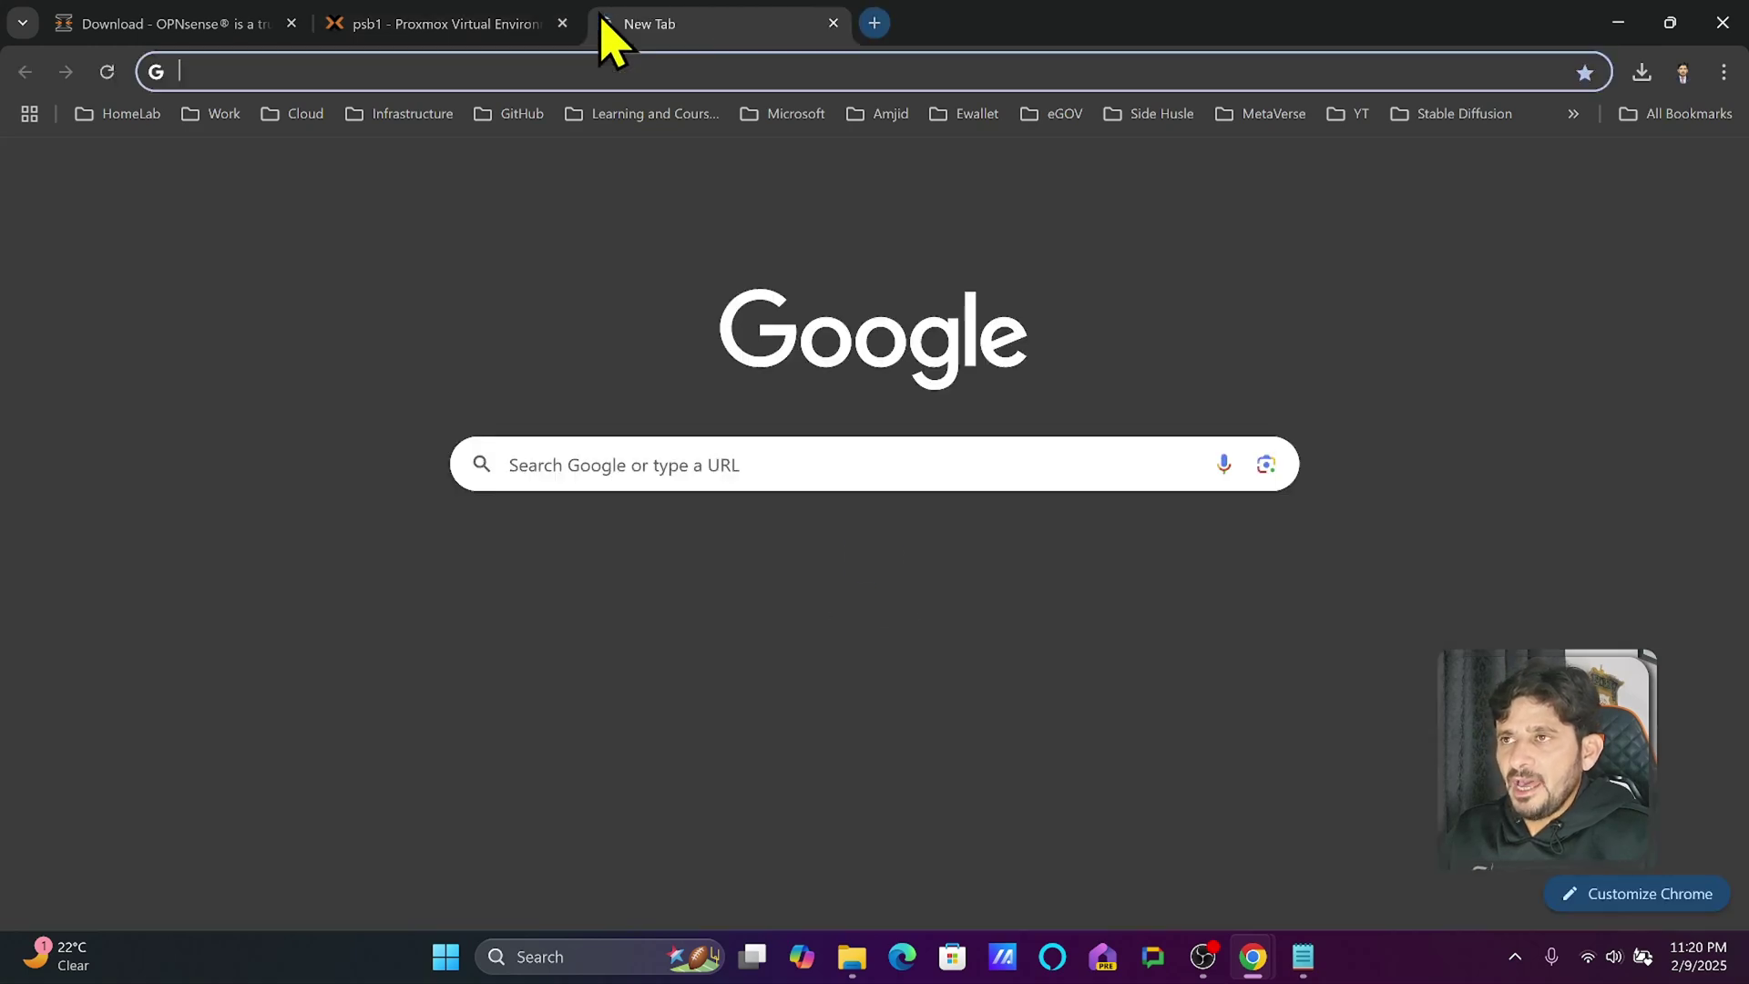
type("10.11.12.1")
key("Return")
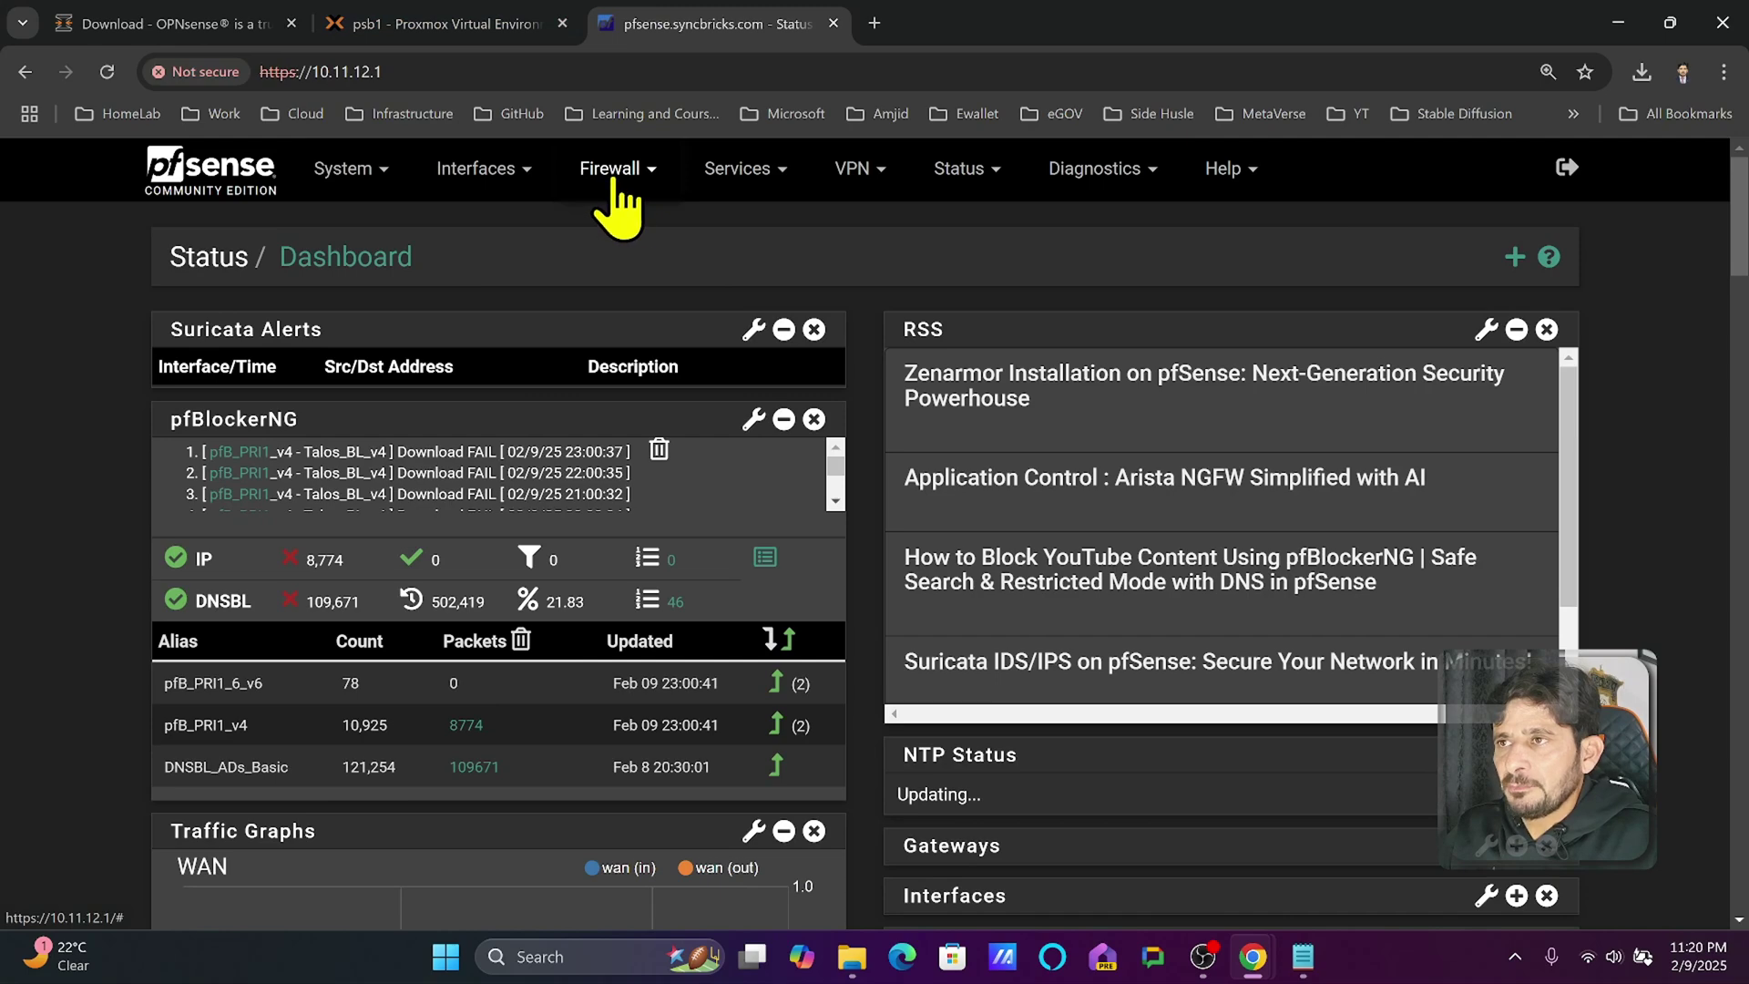
left_click(712, 174)
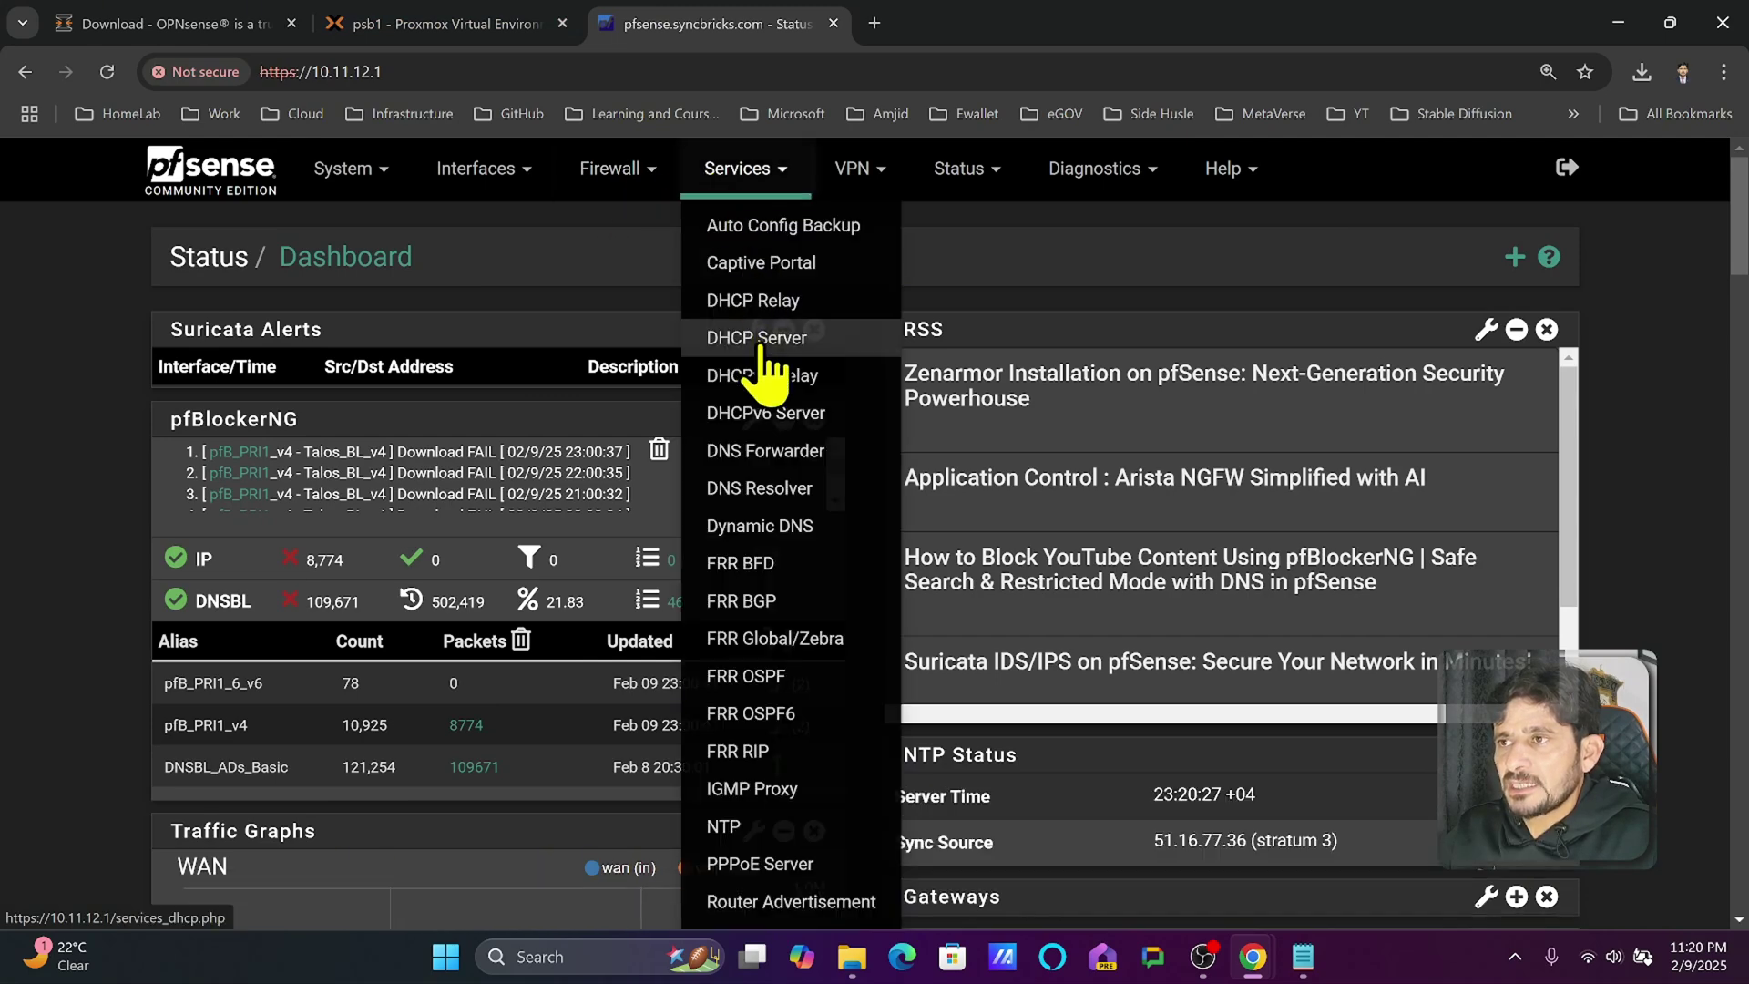
left_click(760, 346)
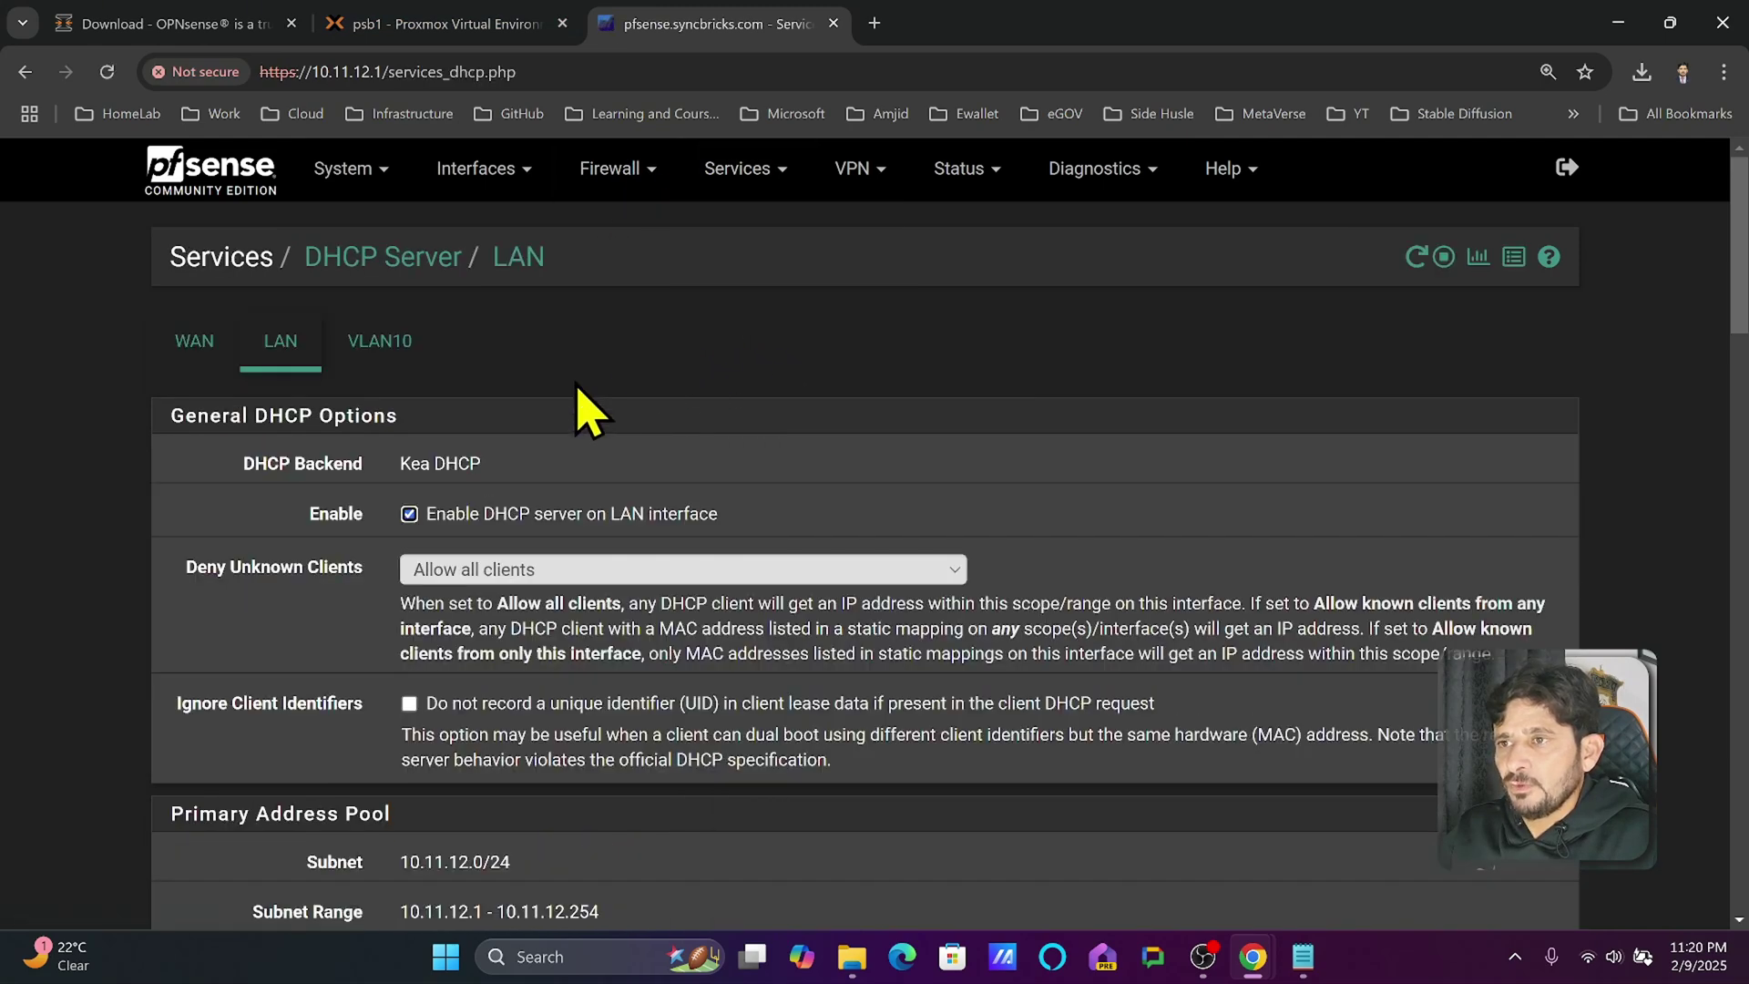
Disable the DHCP server on pfSense's LAN interface, then save and apply the changes
left_click(412, 515)
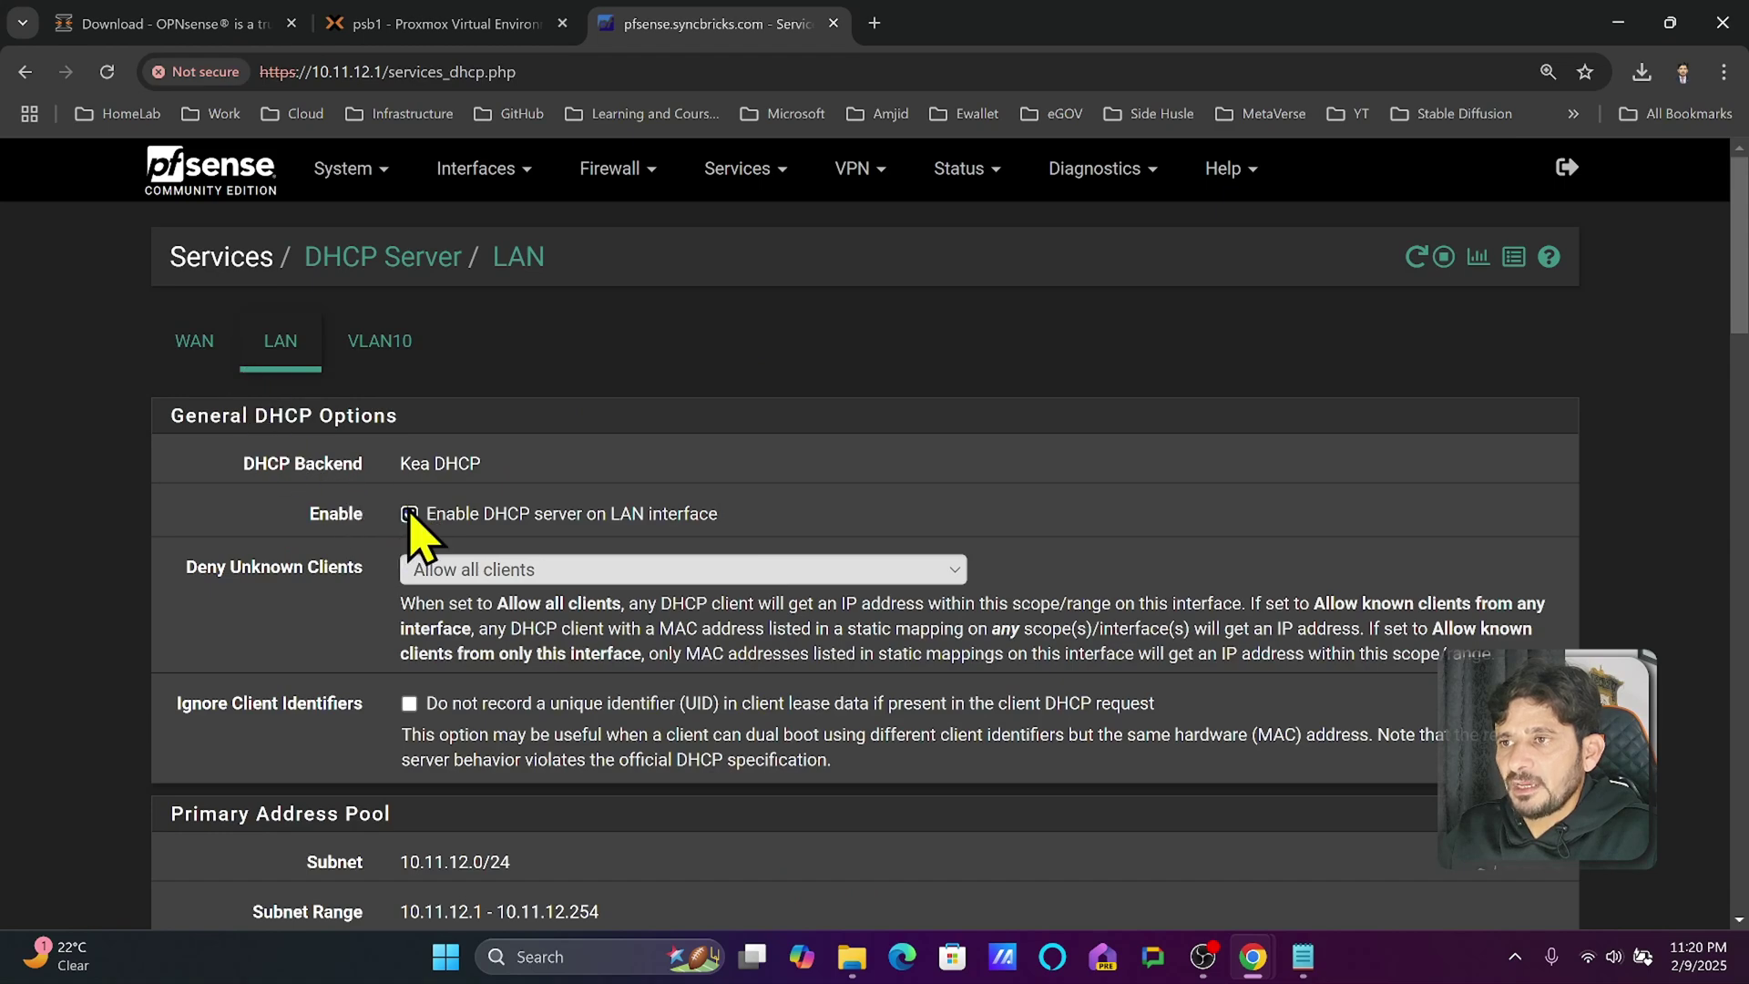
scroll(449, 510, "down", 20)
left_click(453, 460)
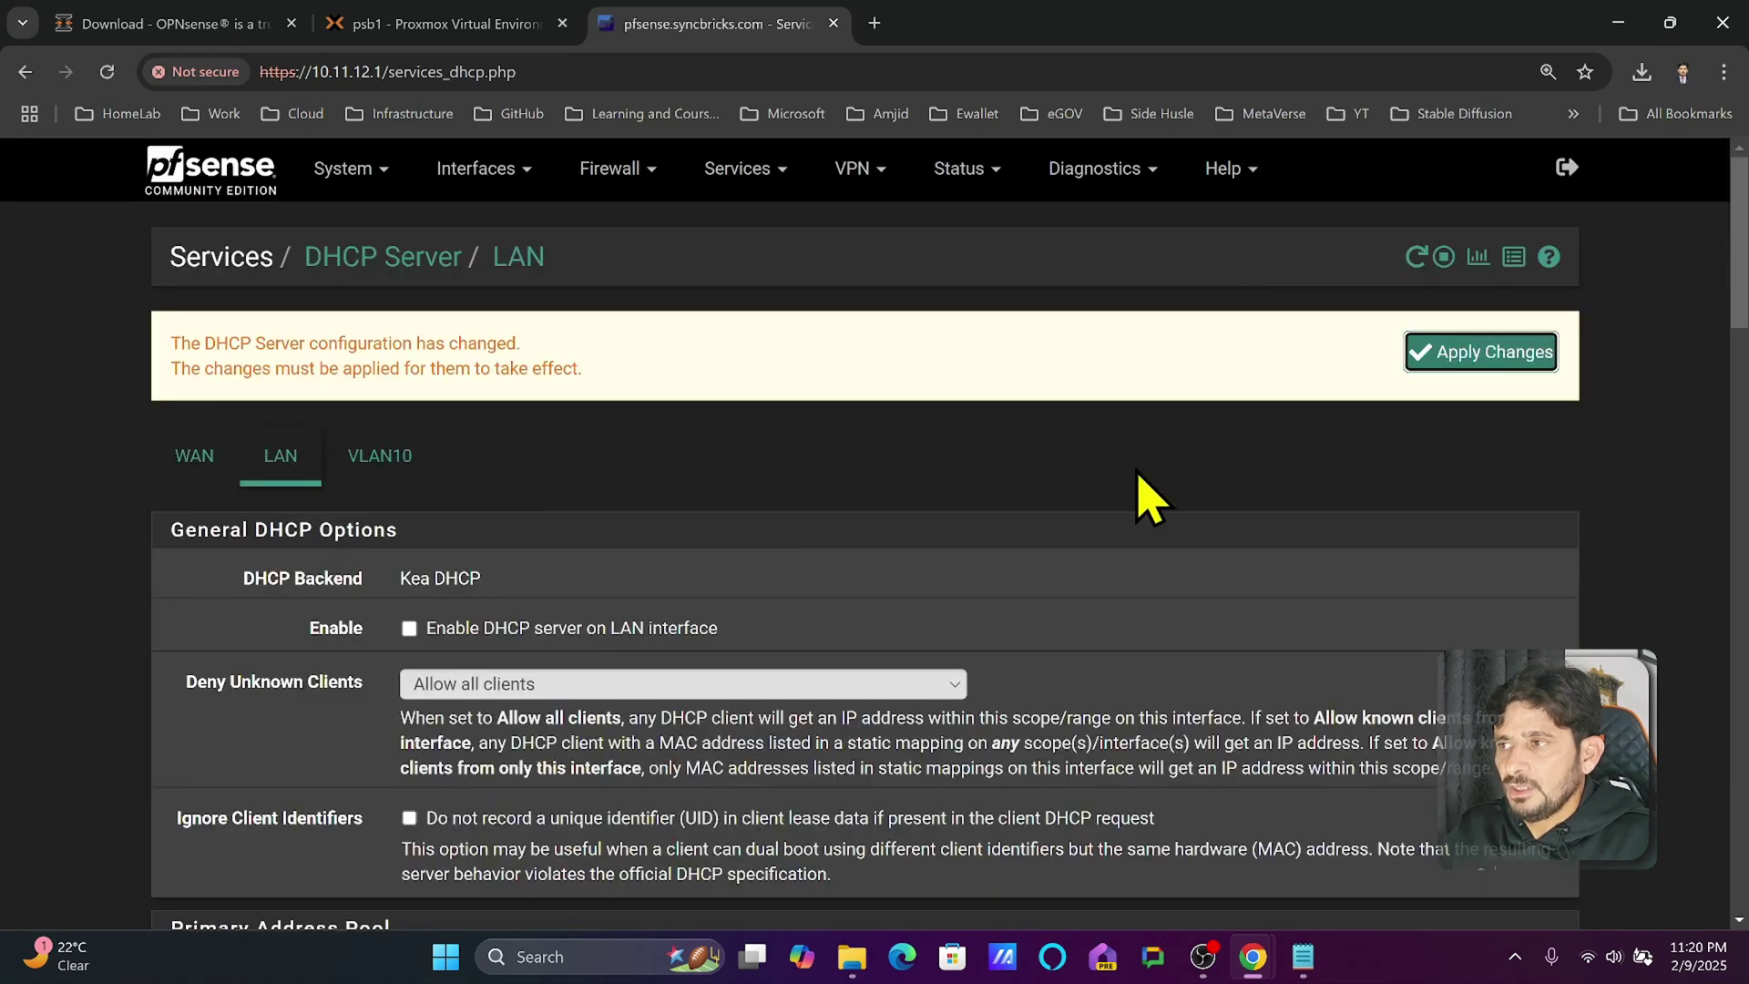
left_click(1534, 356)
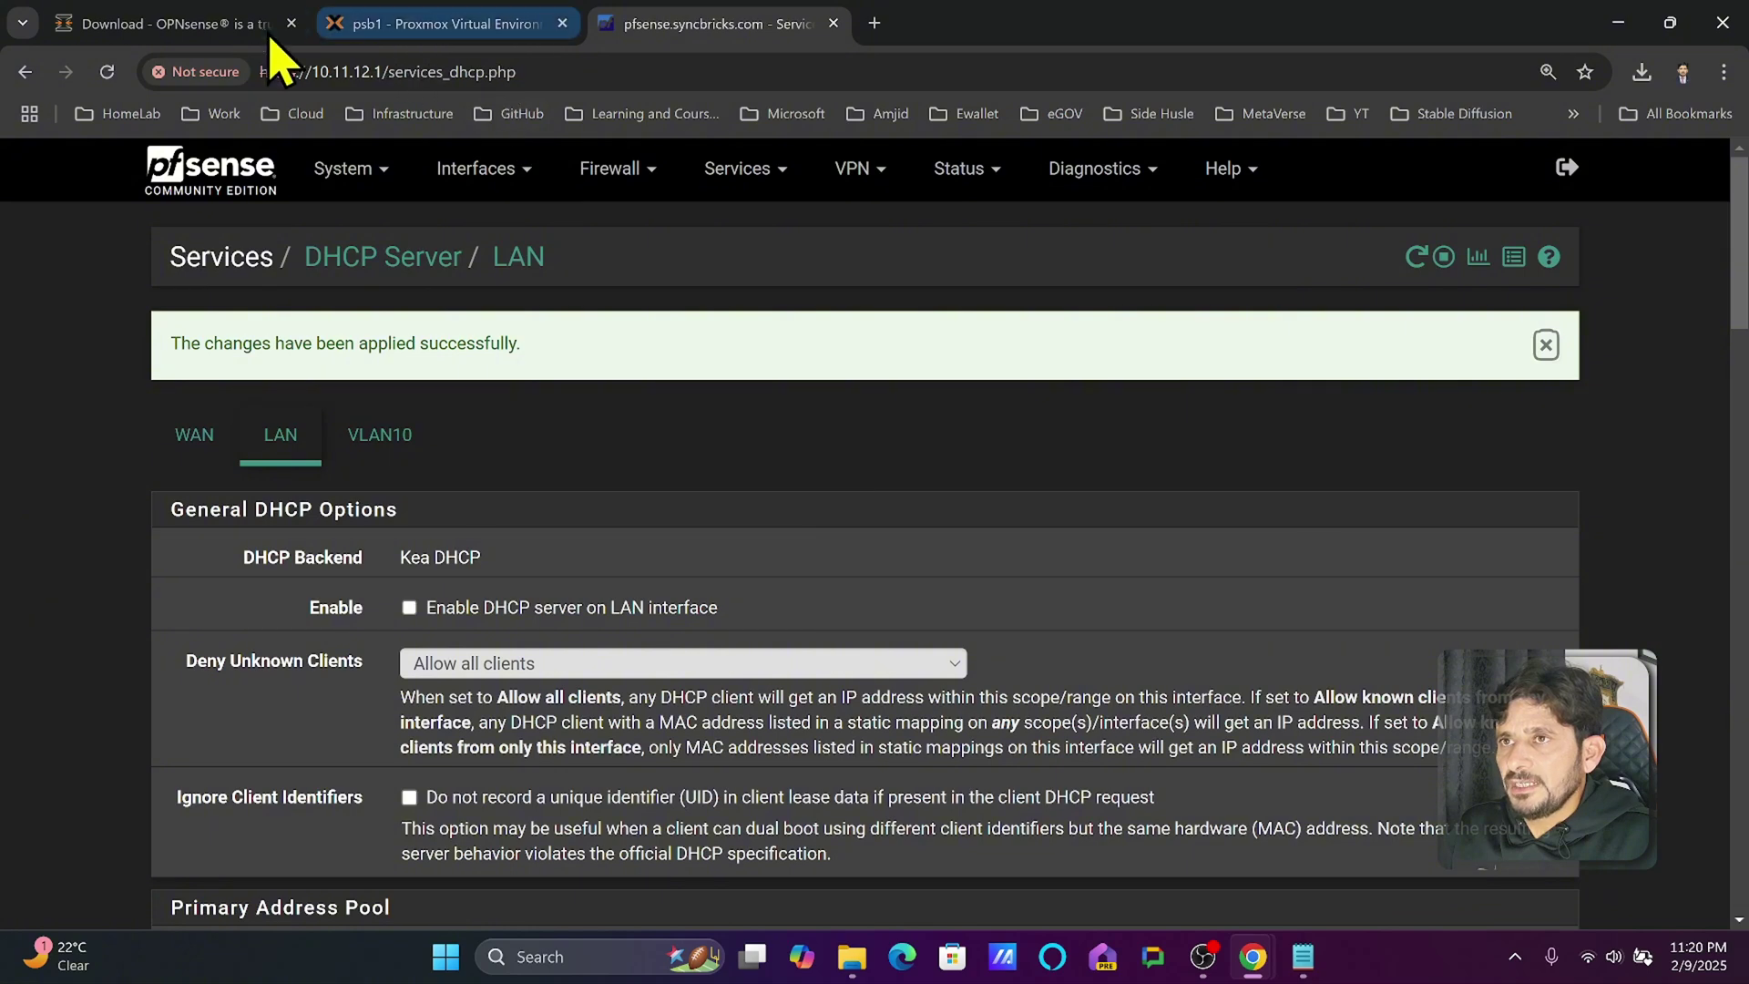
Return to Proxmox and check the OPNsense VM's console and its network device net0 in the hardware settings
left_click(208, 27)
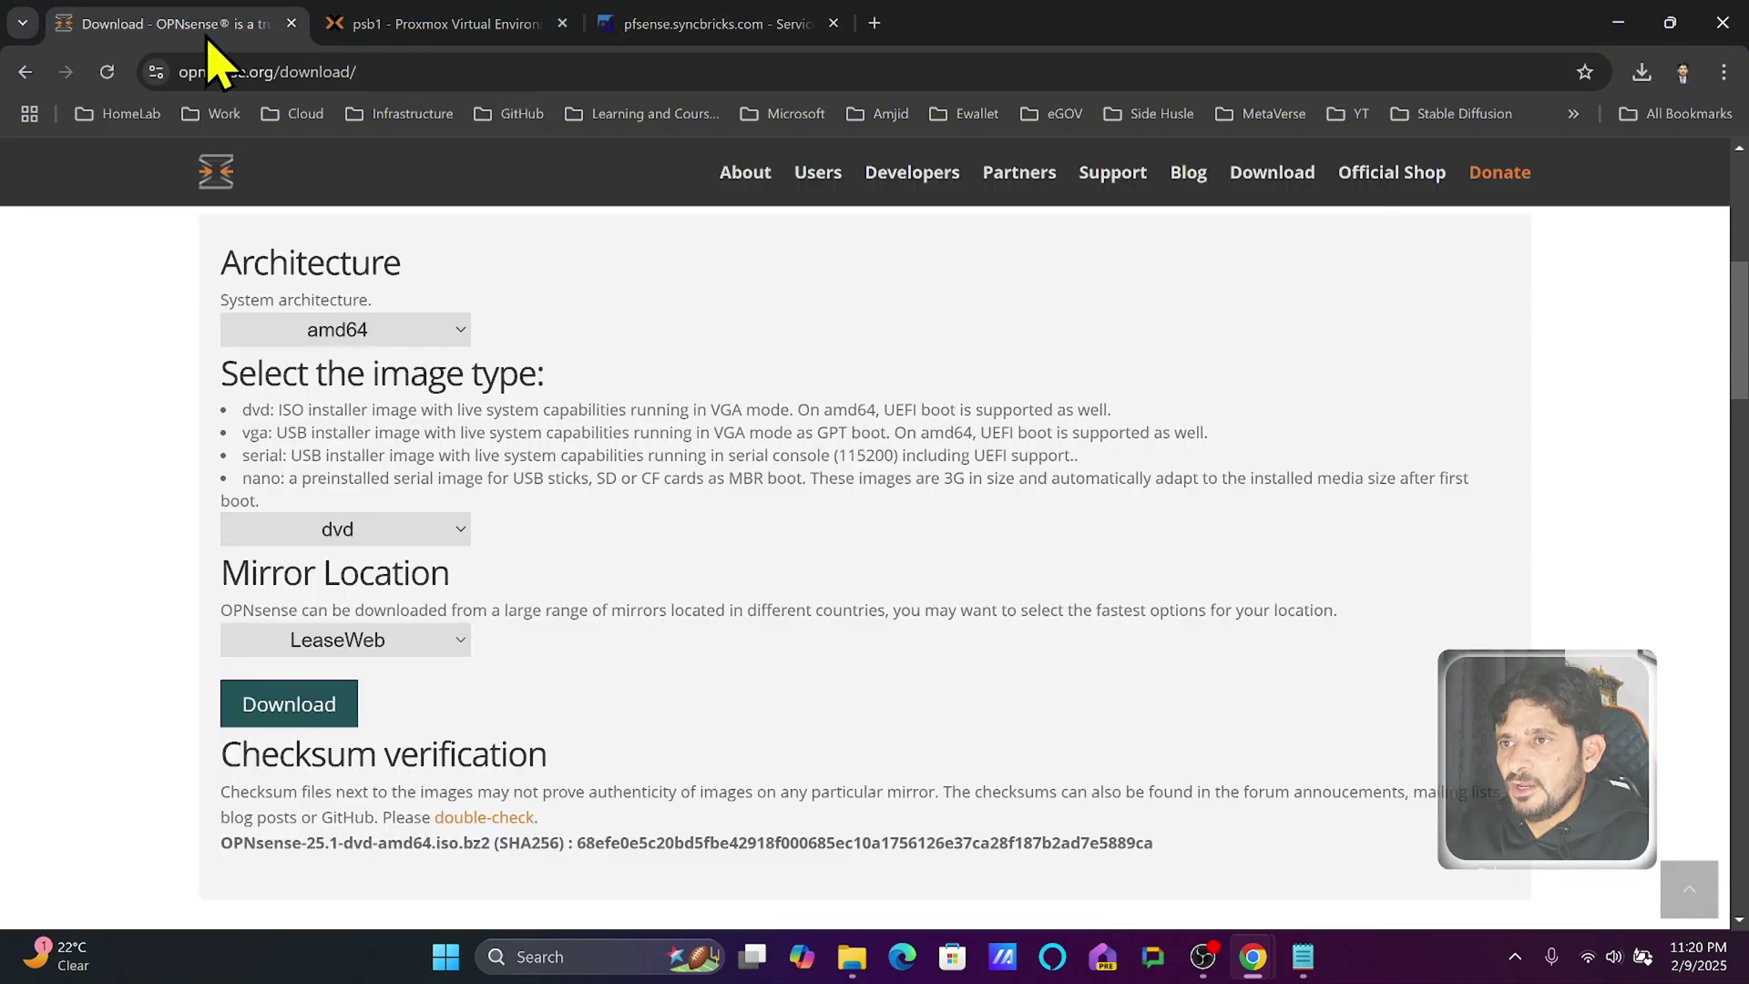
left_click(468, 27)
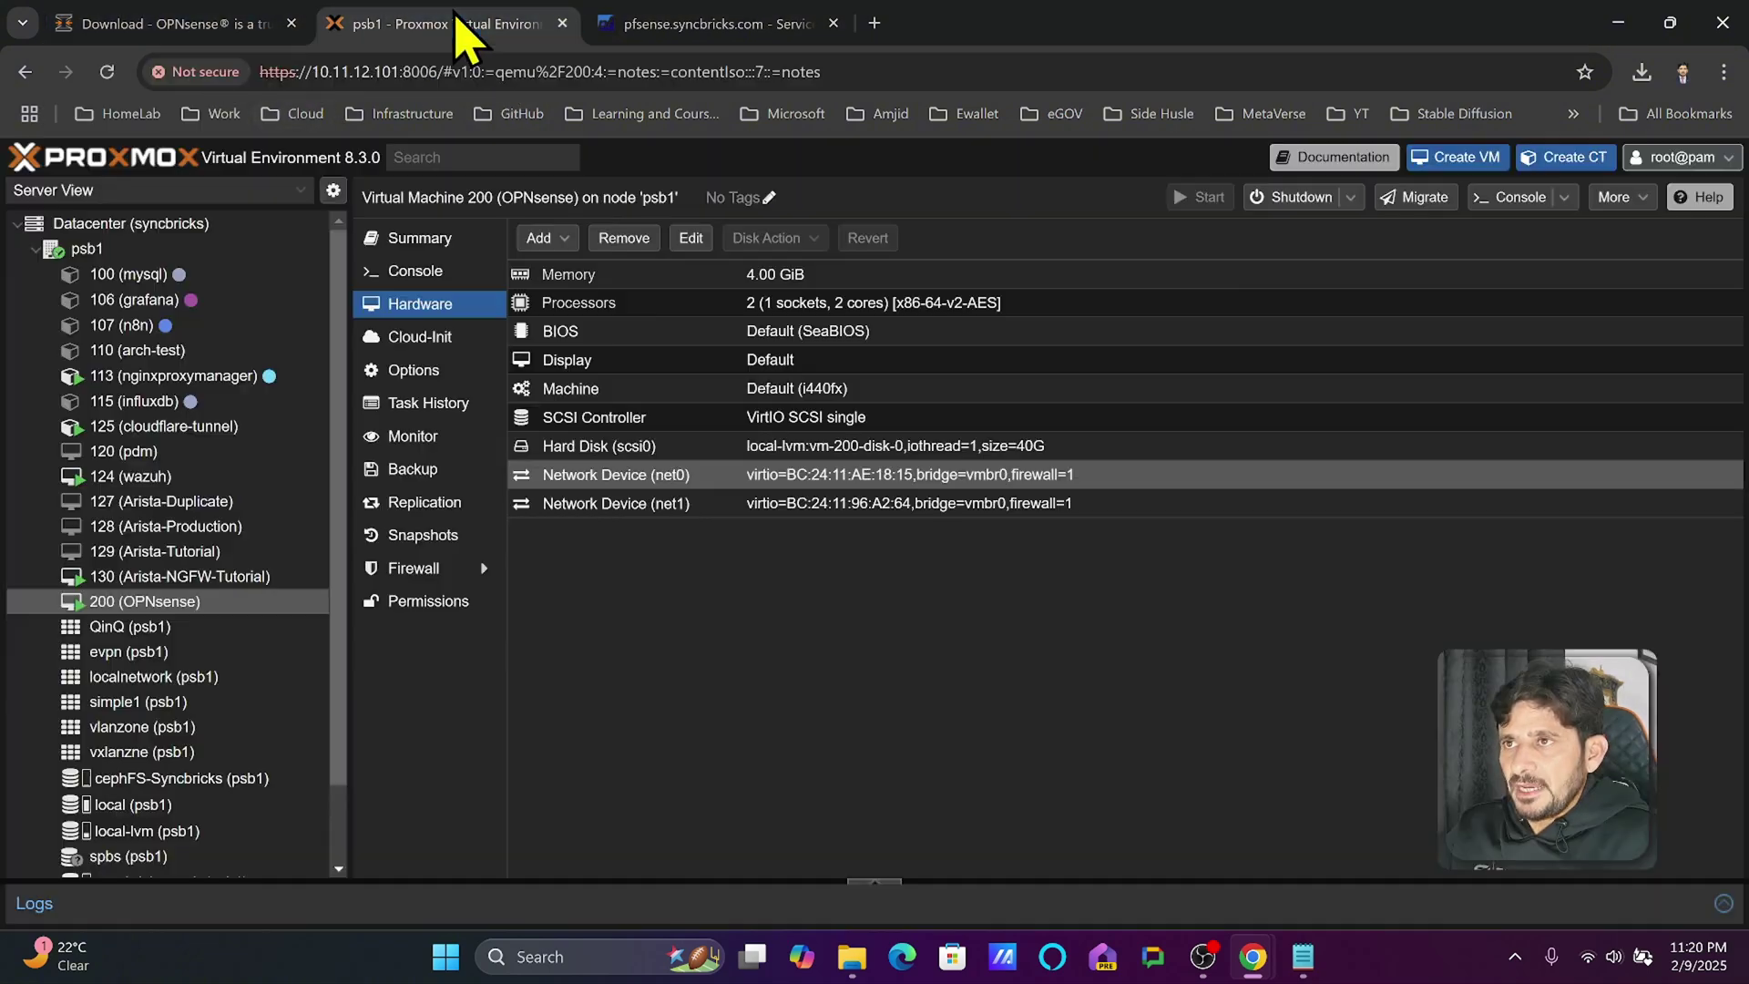
left_click(453, 269)
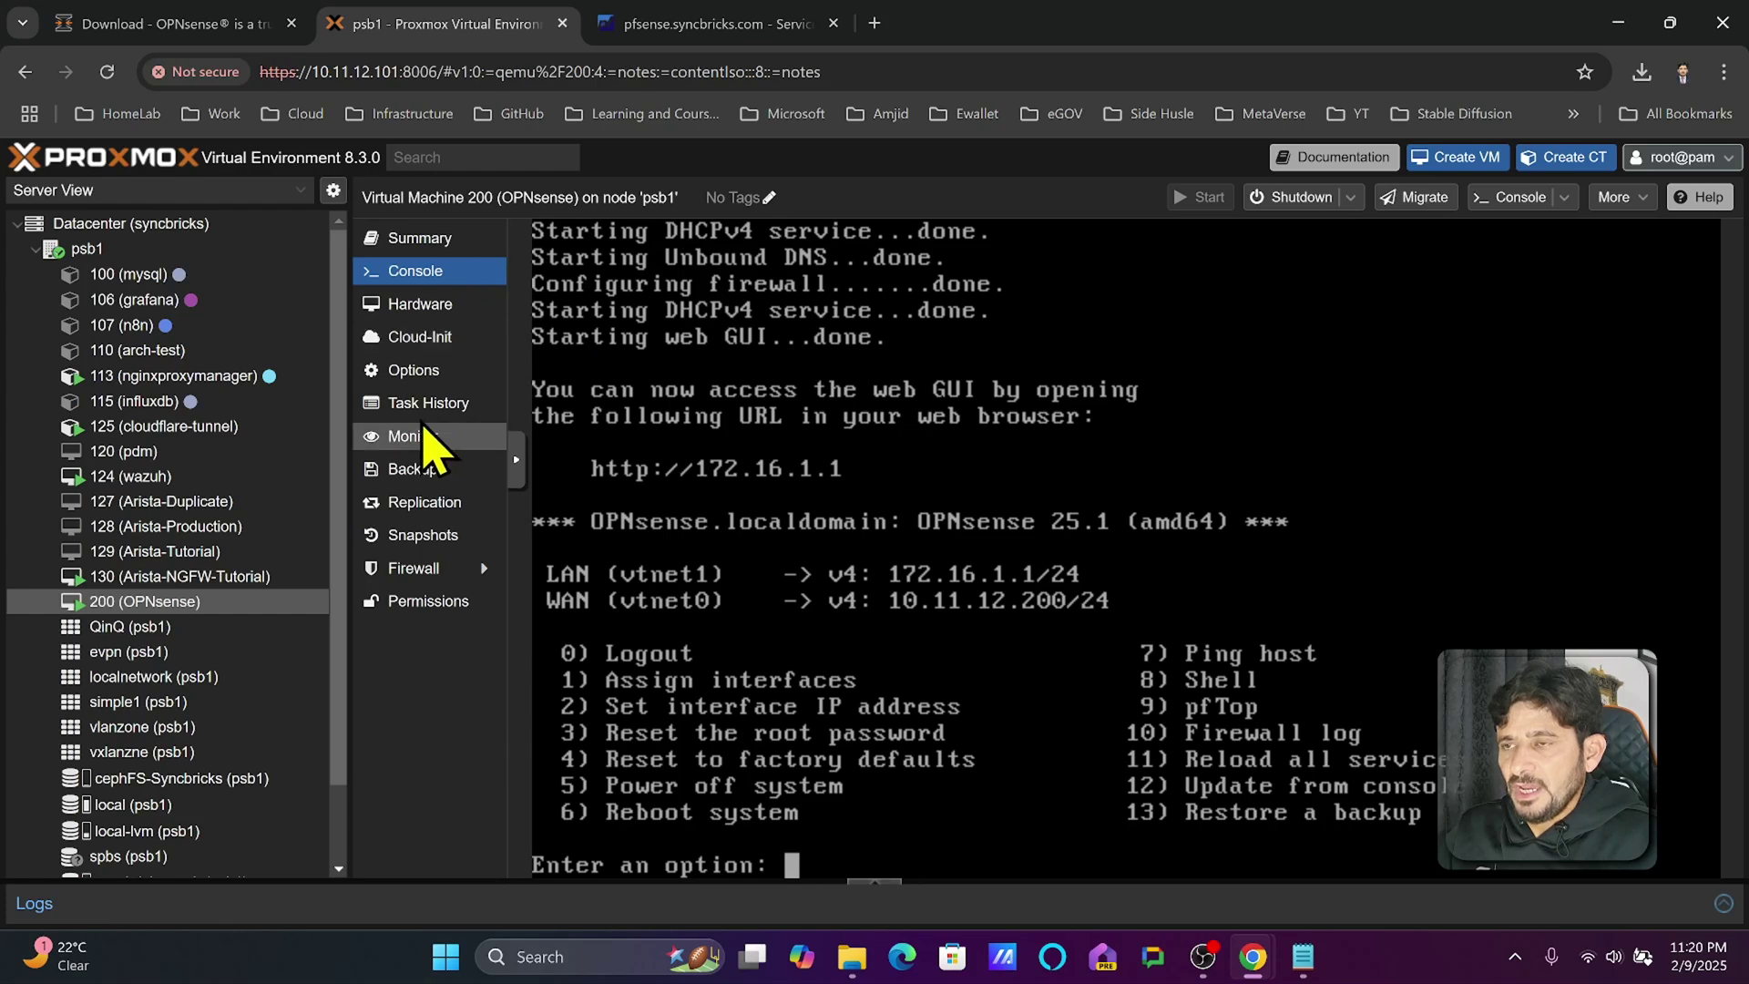
left_click(421, 305)
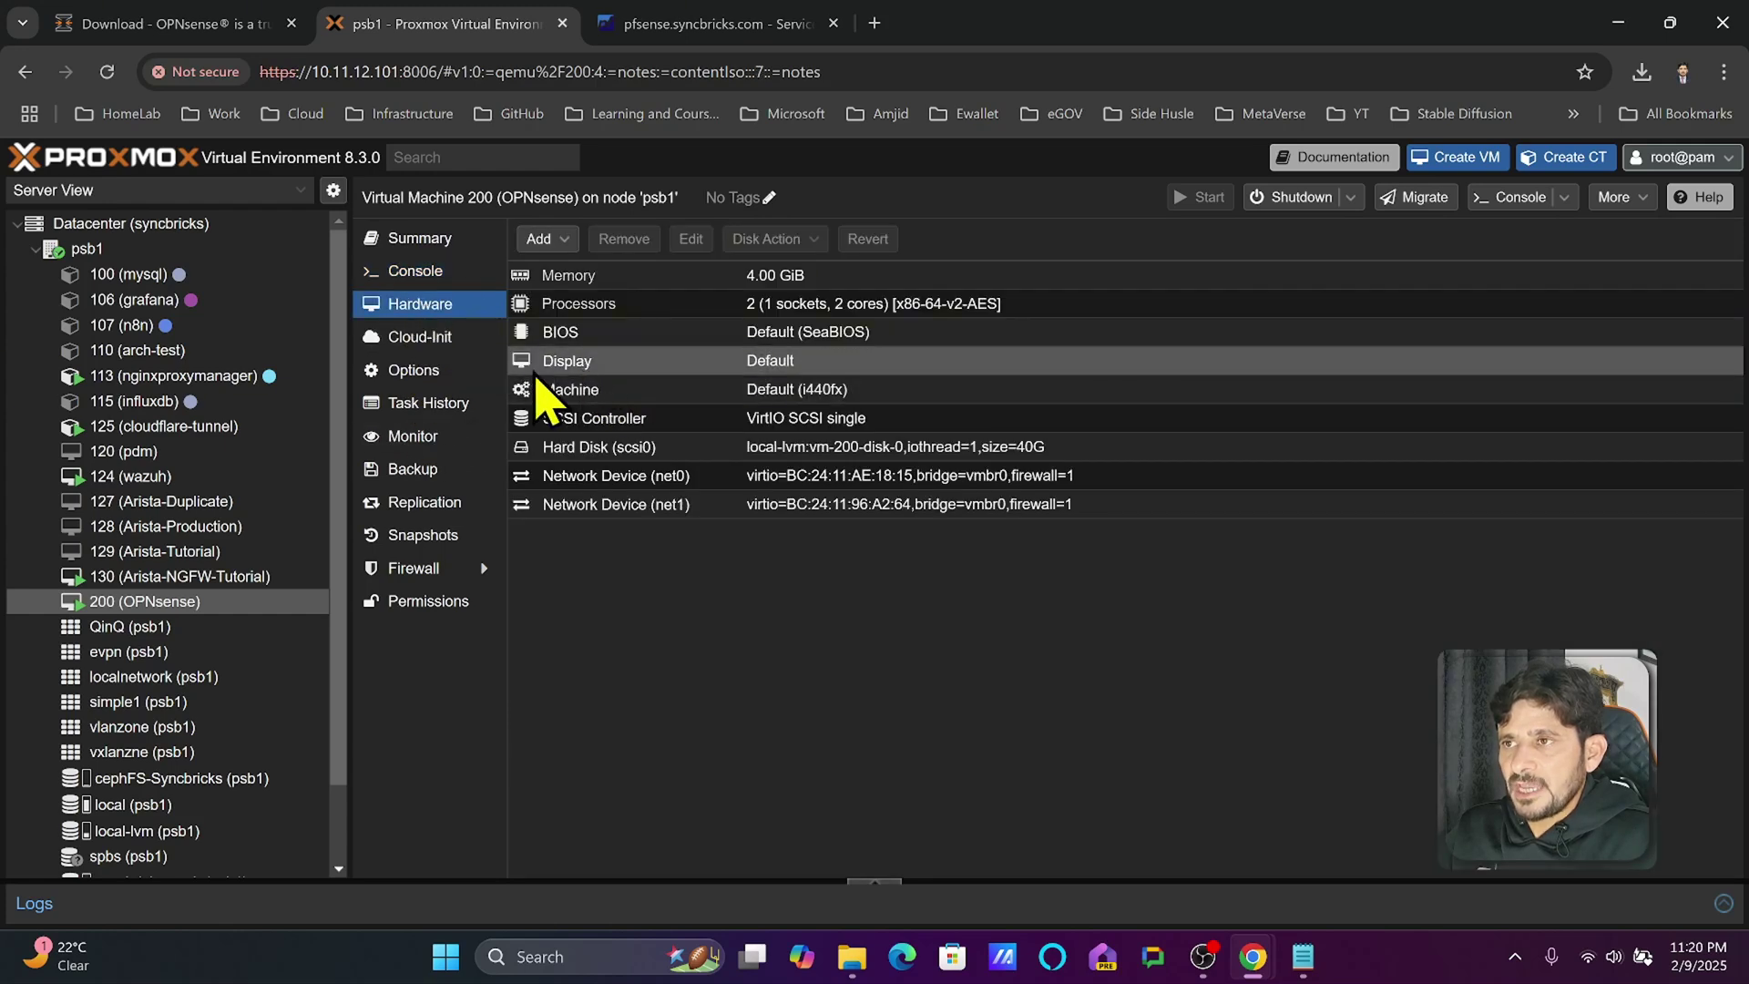
left_click(588, 477)
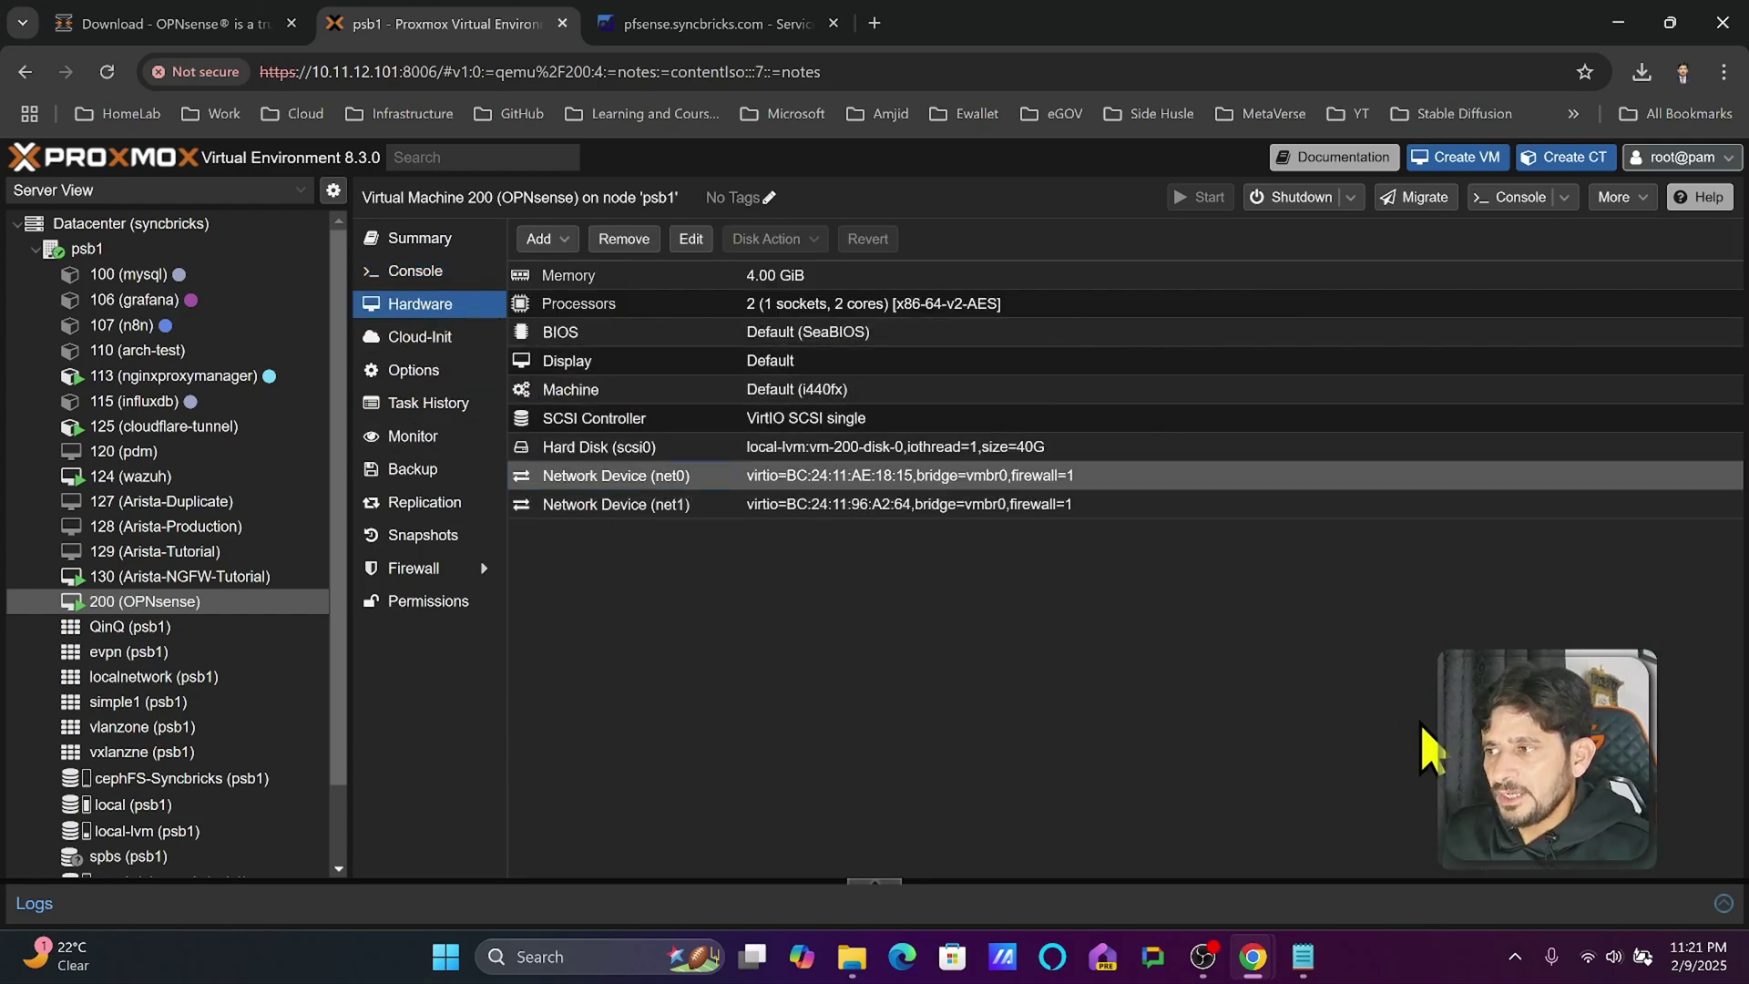
Disconnect the computer from the syncbricks_5G Wi-Fi network and reconnect to it
left_click(1592, 955)
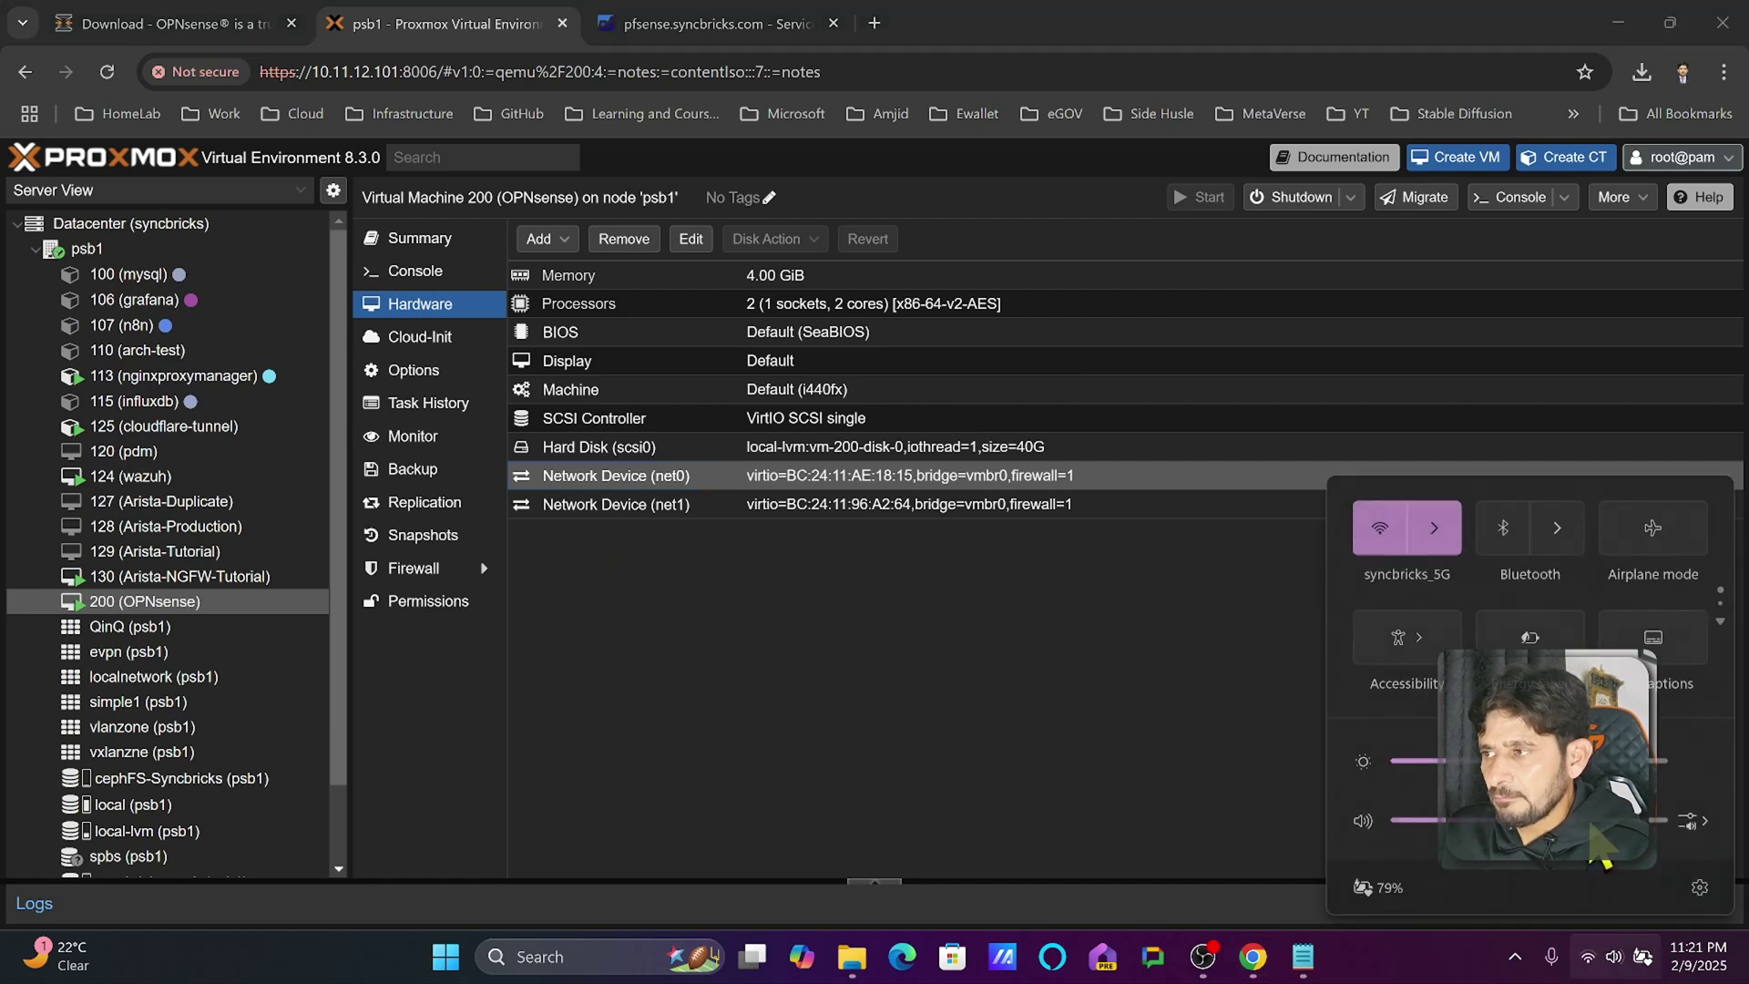
left_click(1444, 542)
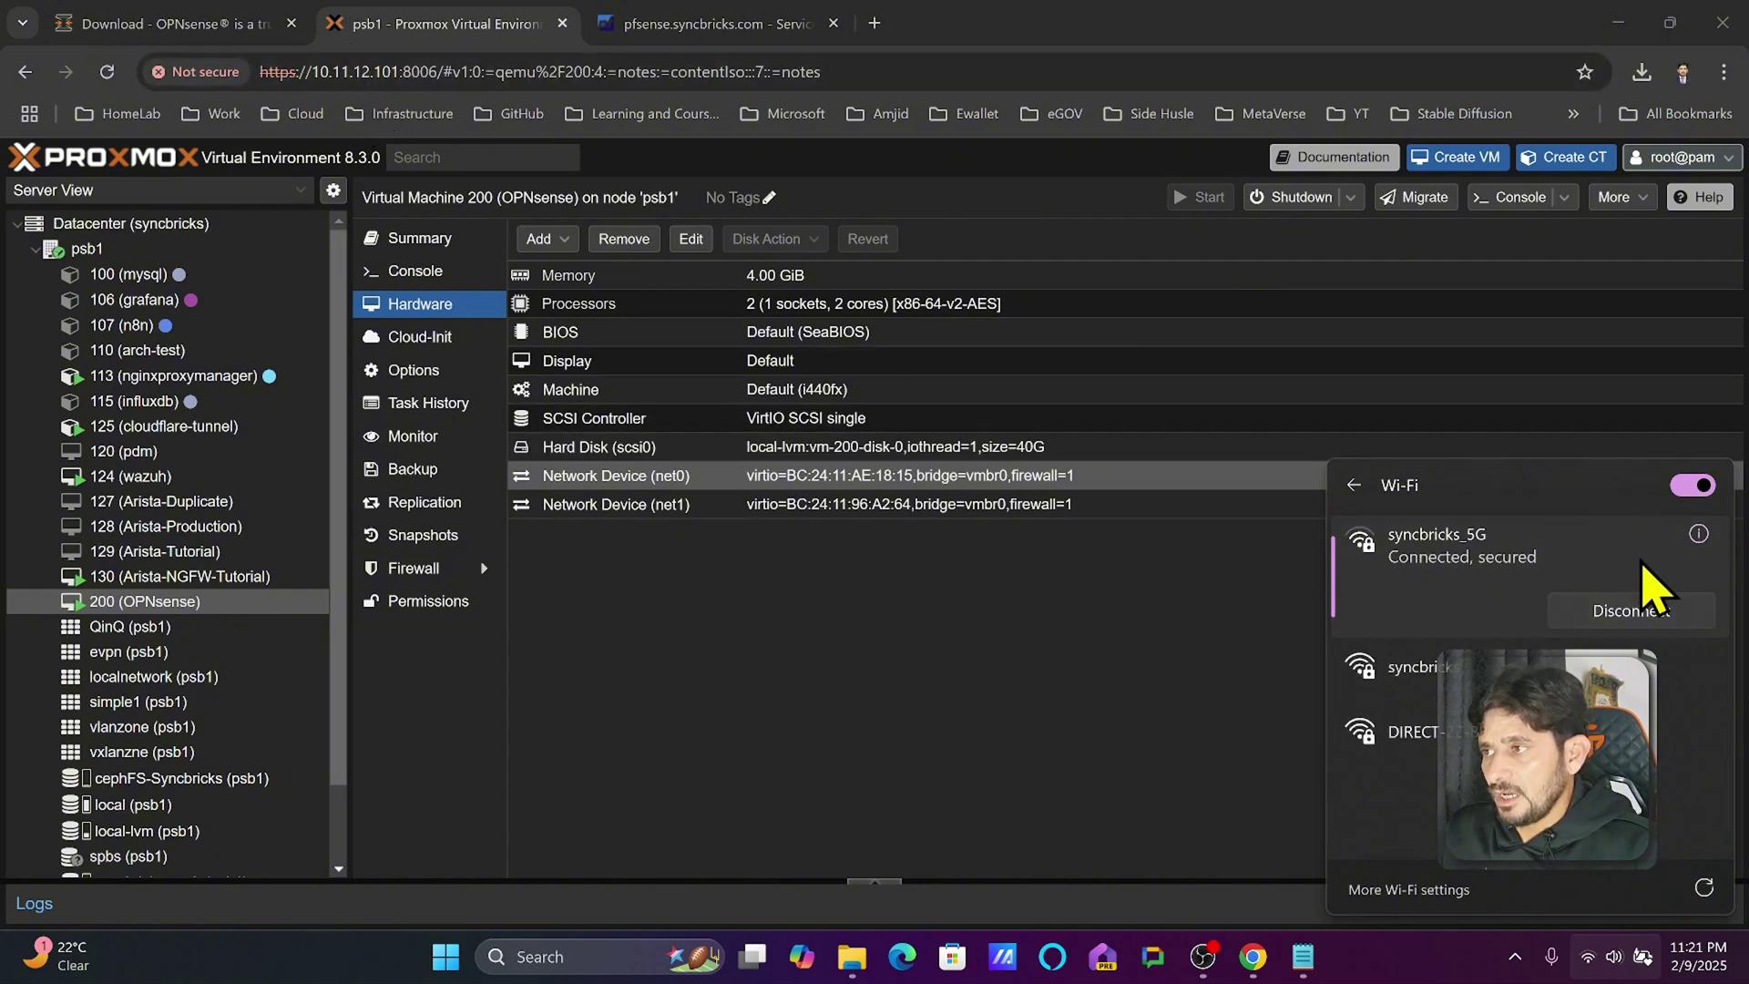
left_click(1664, 612)
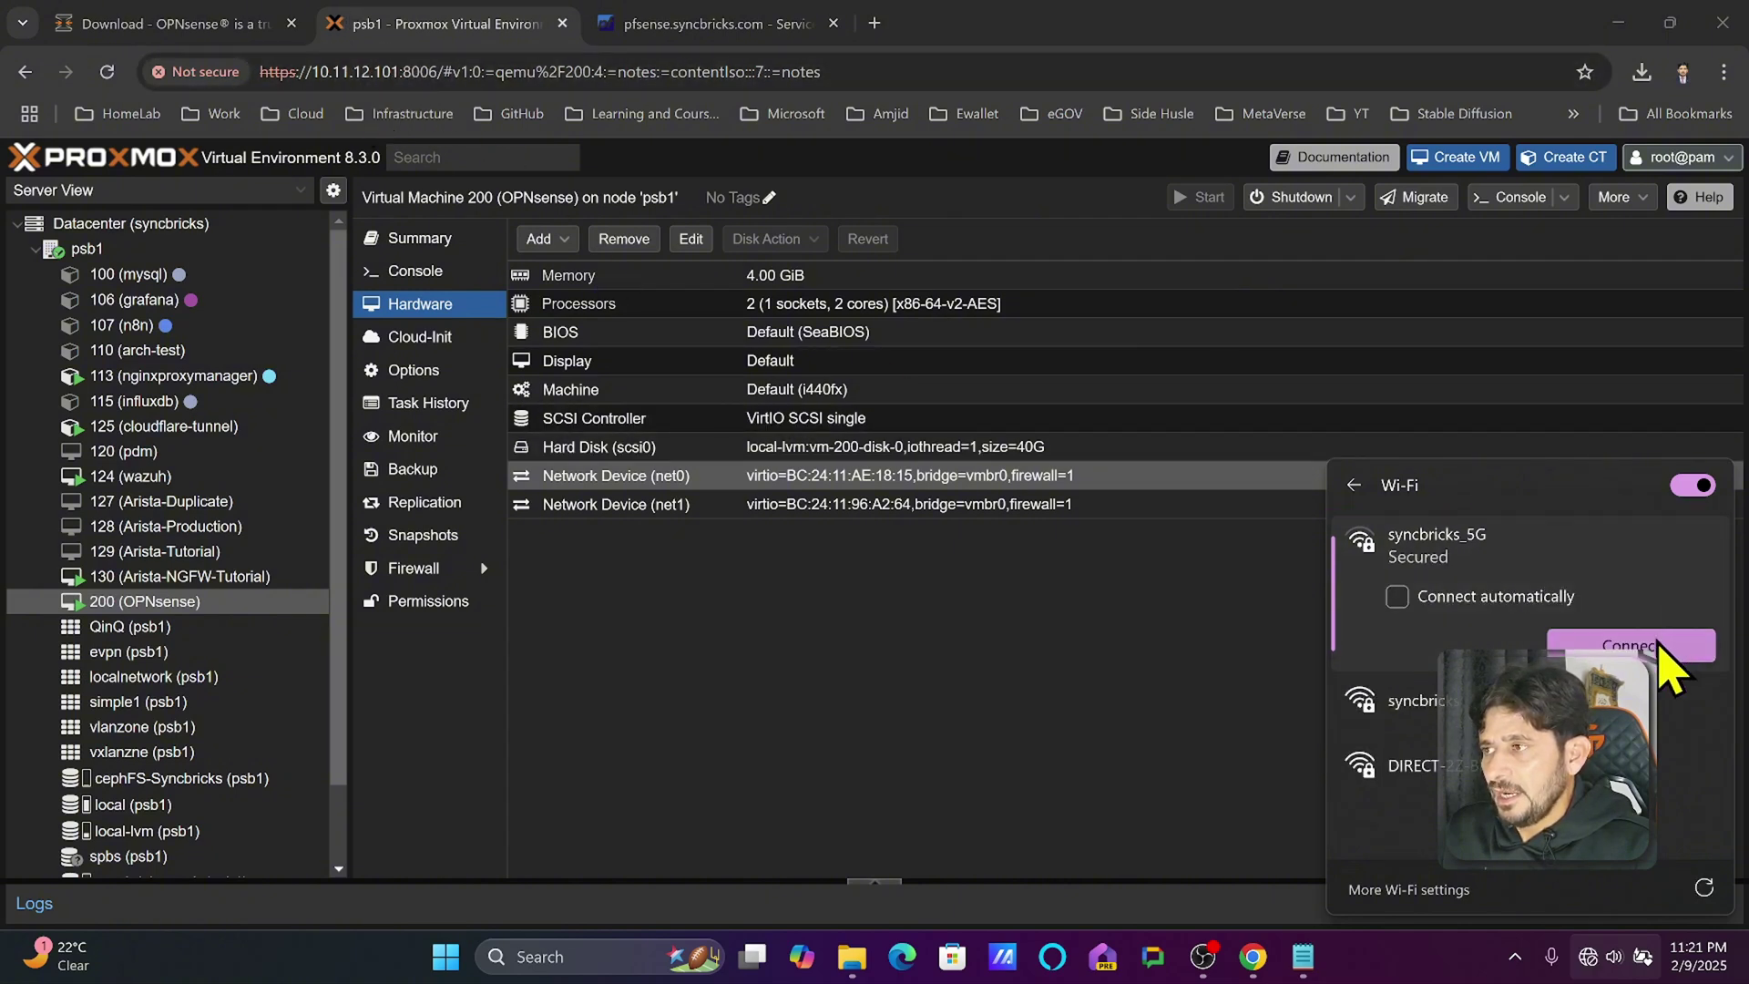
left_click(1660, 646)
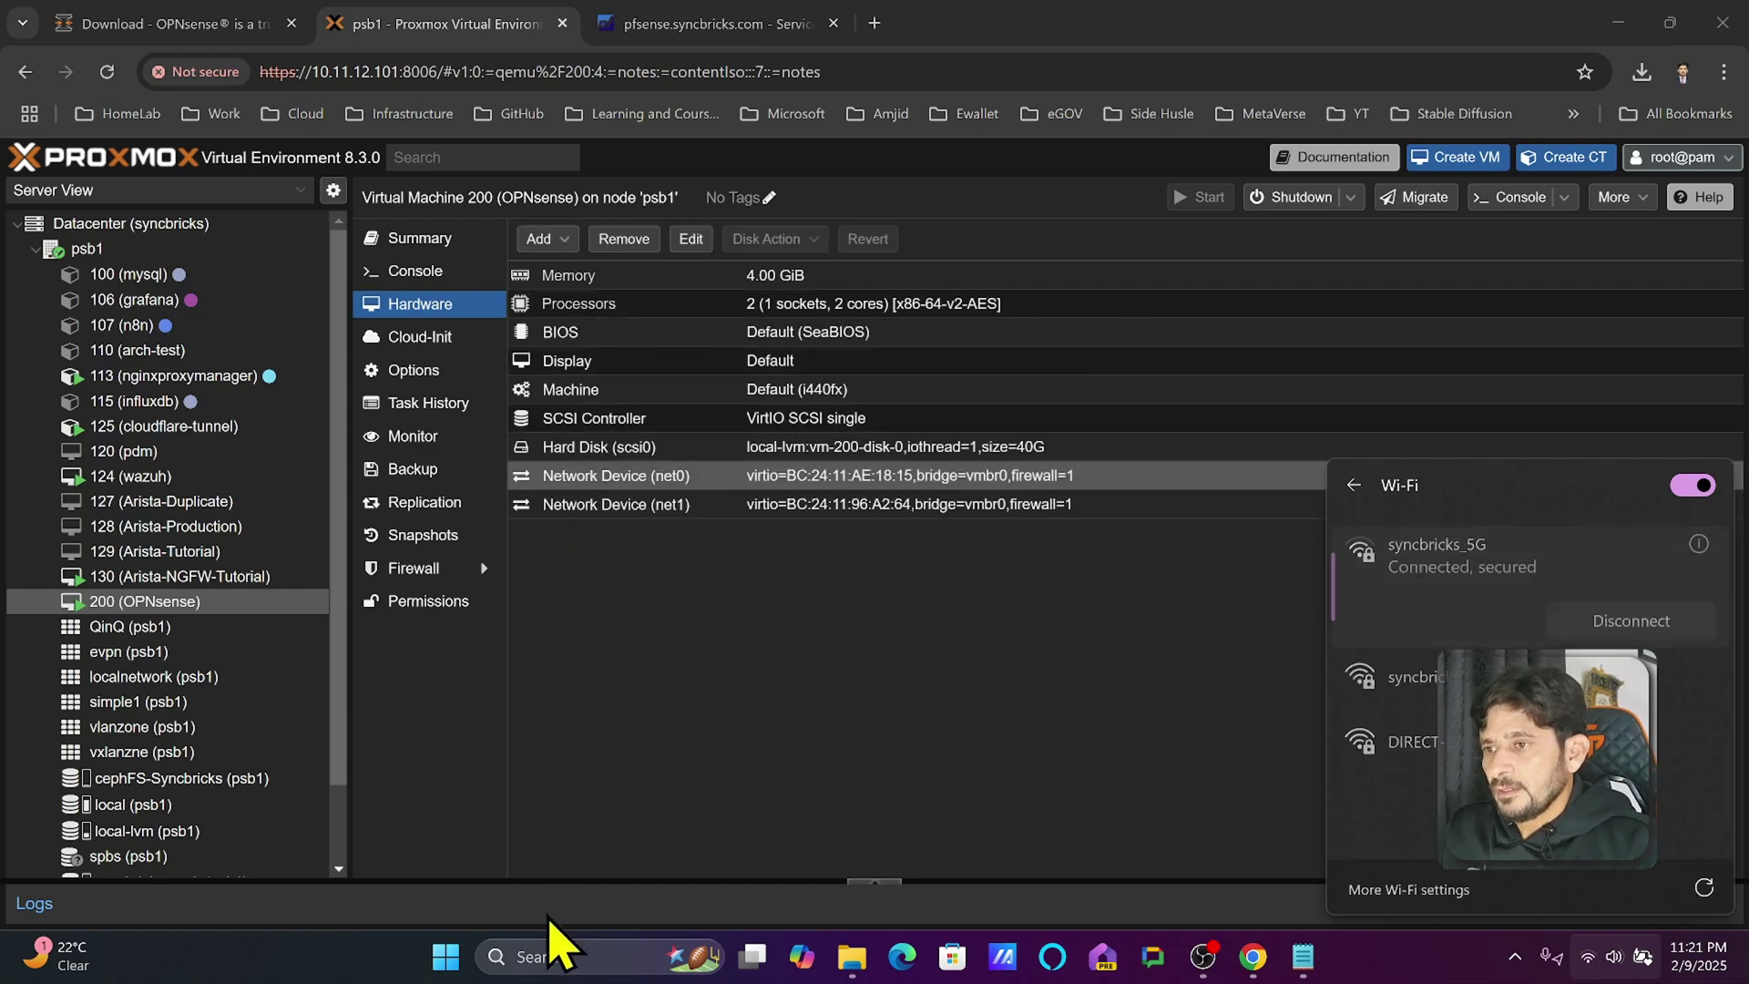
Open a Windows Command Prompt and ping the OPNsense LAN address 172.16.1.1
left_click(555, 954)
type("cmd")
key("Return")
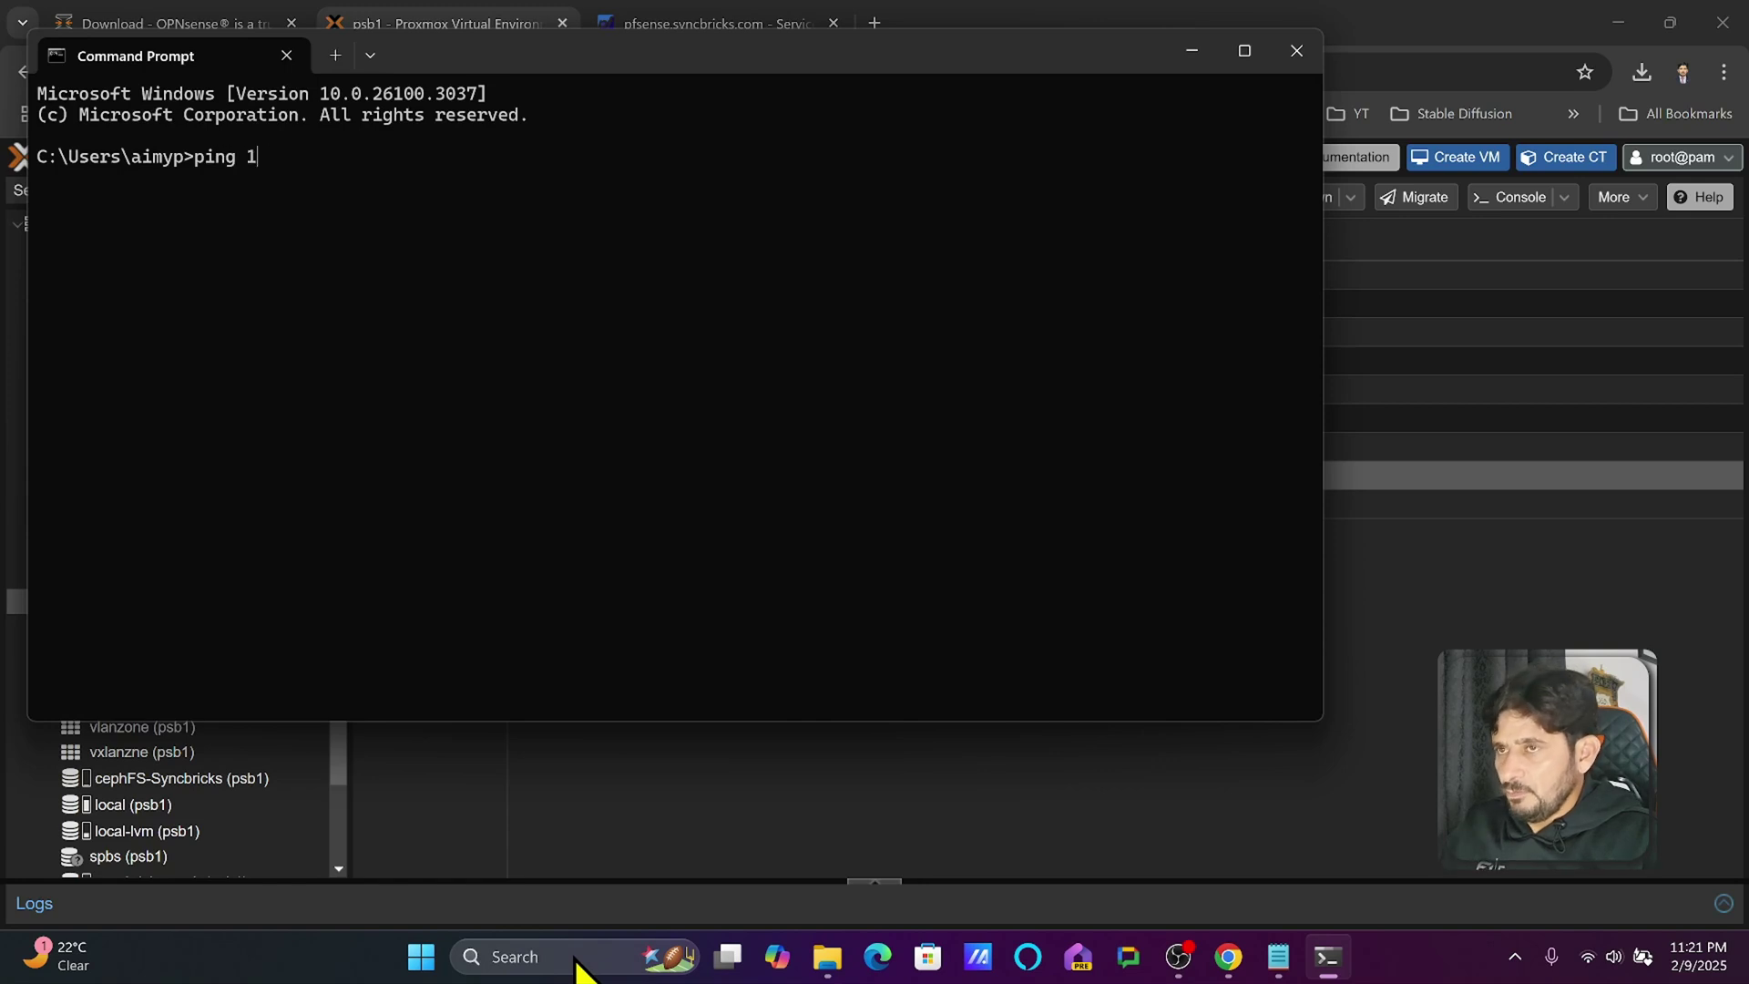
type("ping 172.16.1.")
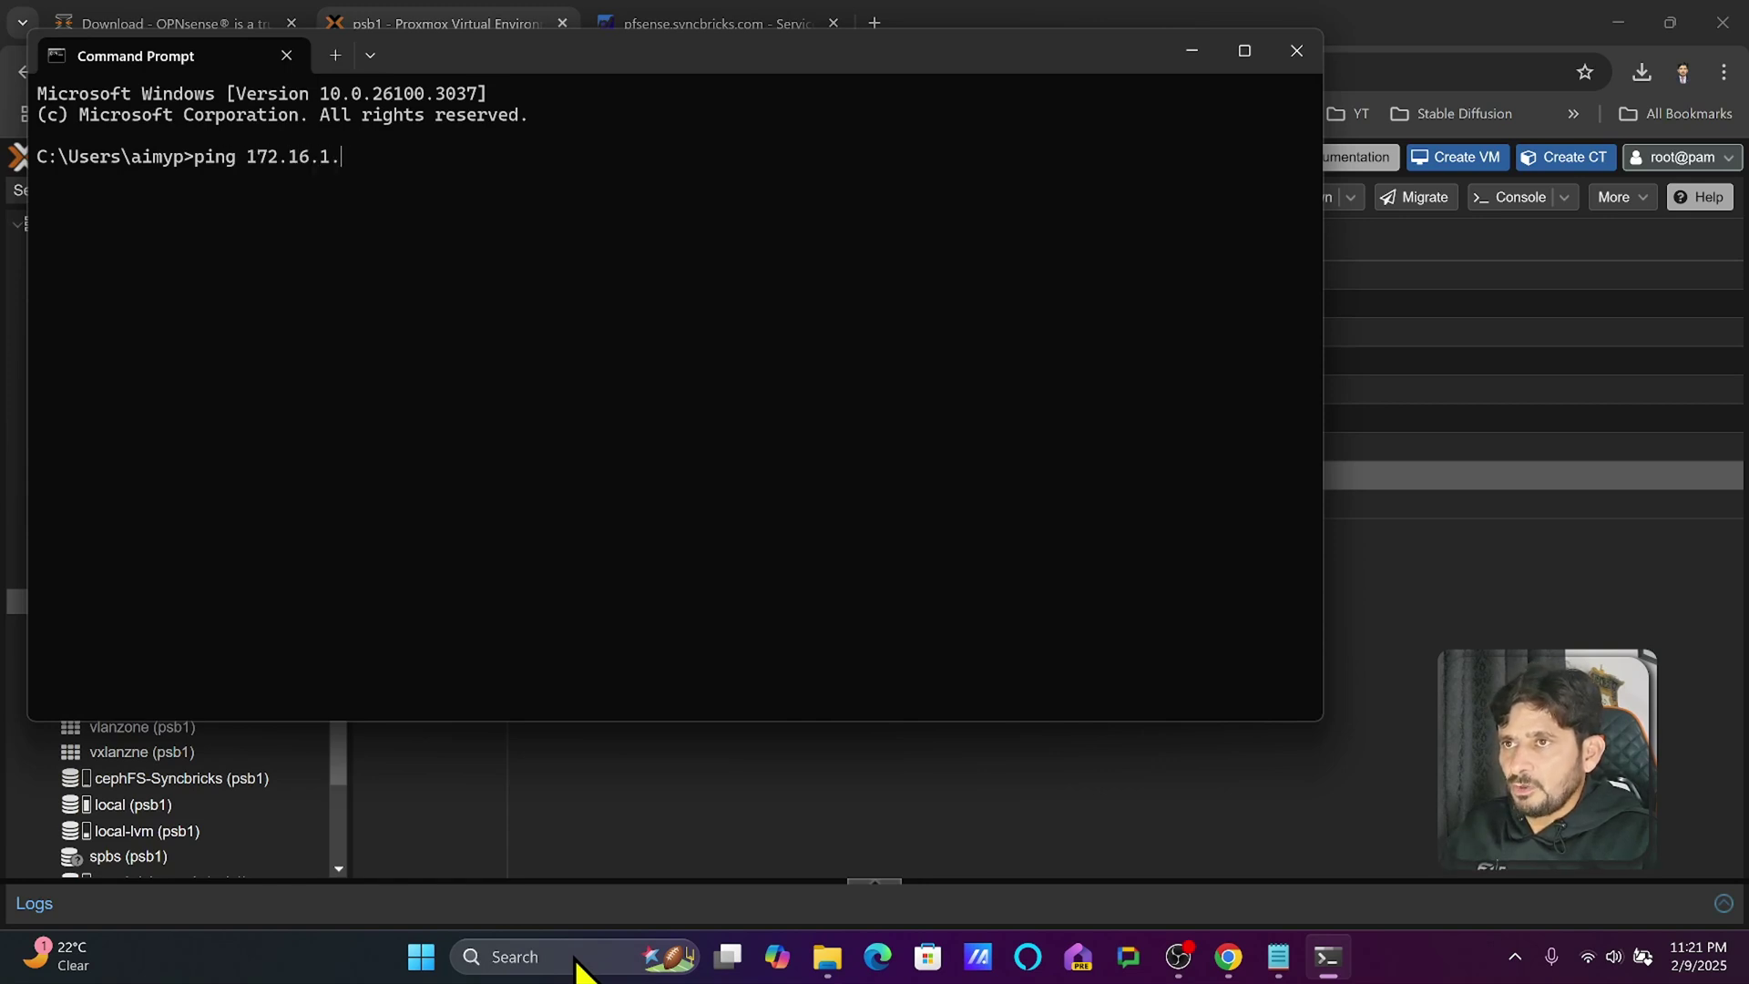
type("1")
key("Return")
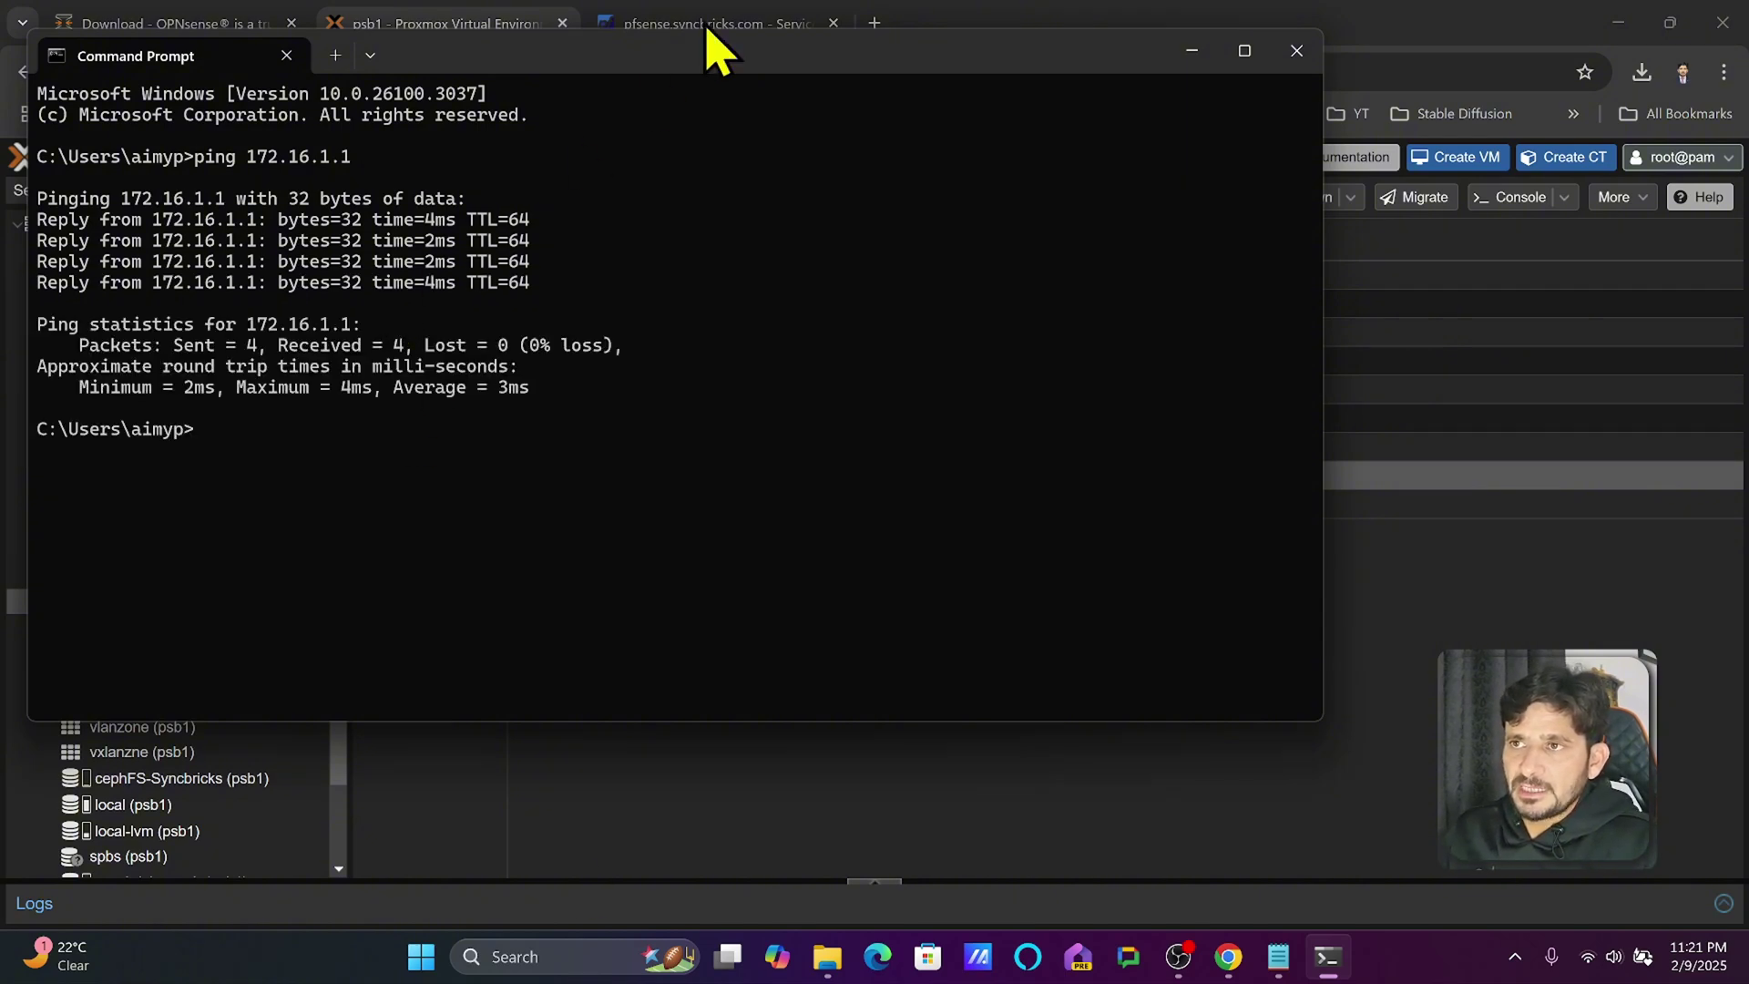
Open the OPNsense web GUI at 172.16.1.1 in a new browser tab and log in as root with the account password
left_click(874, 24)
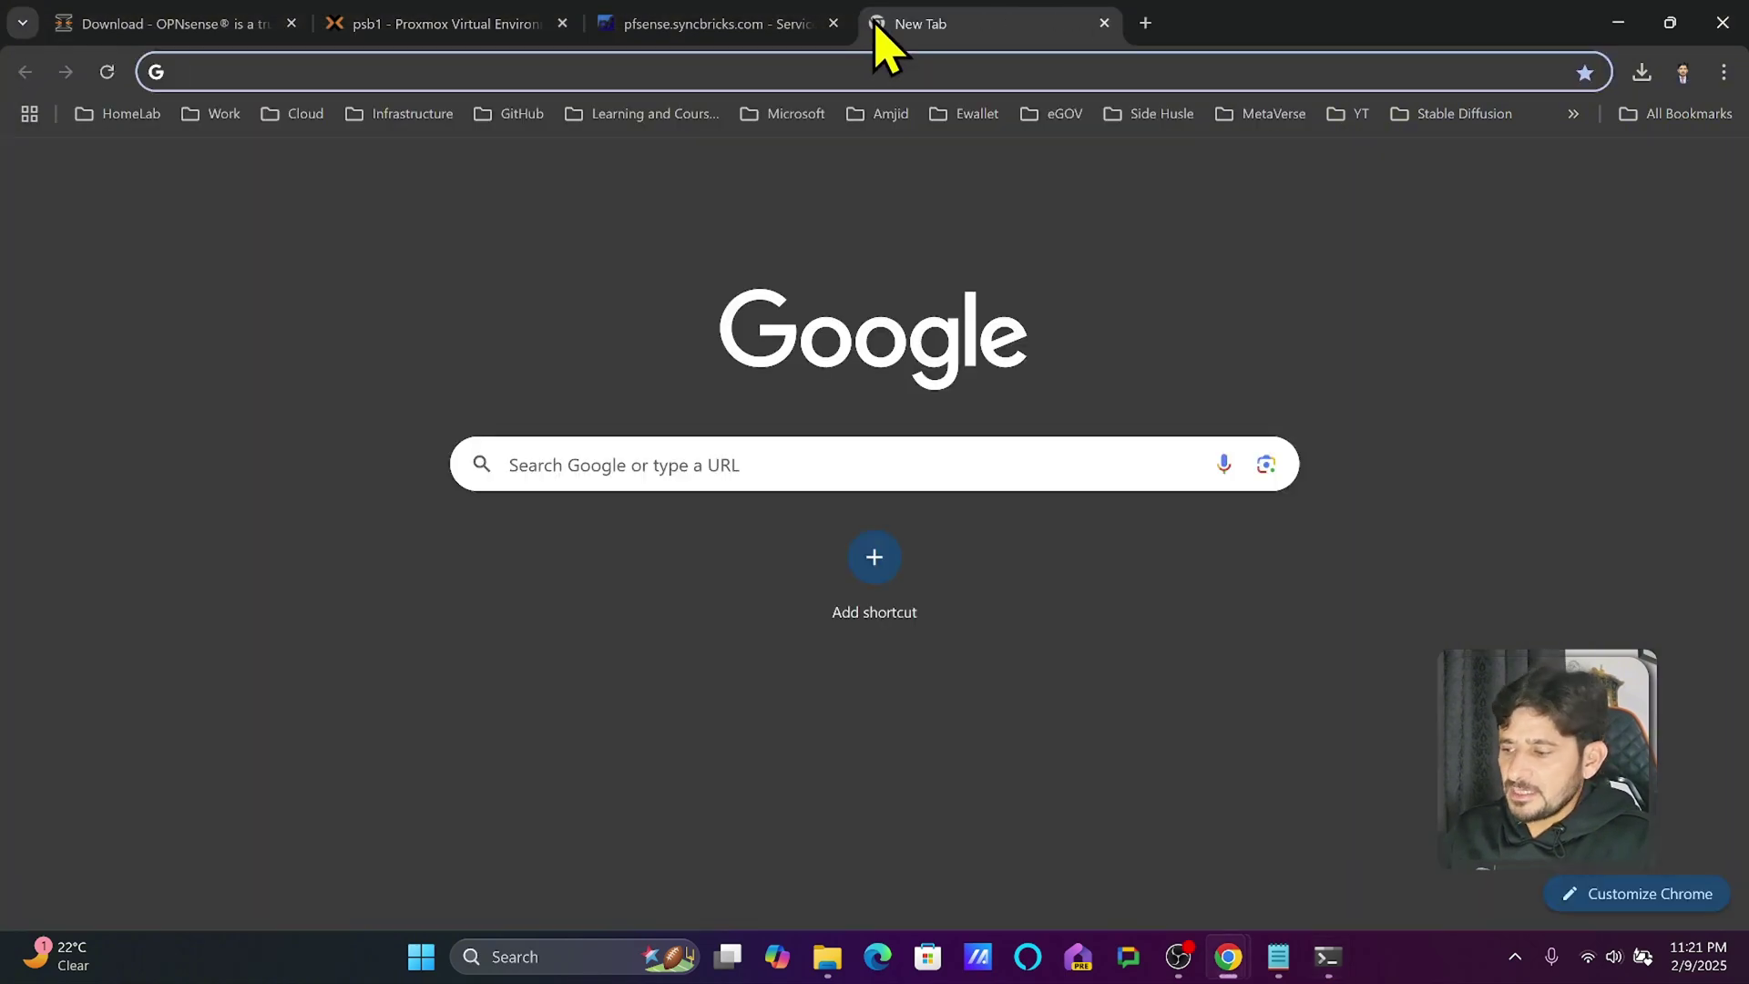
type("172.16.1.1")
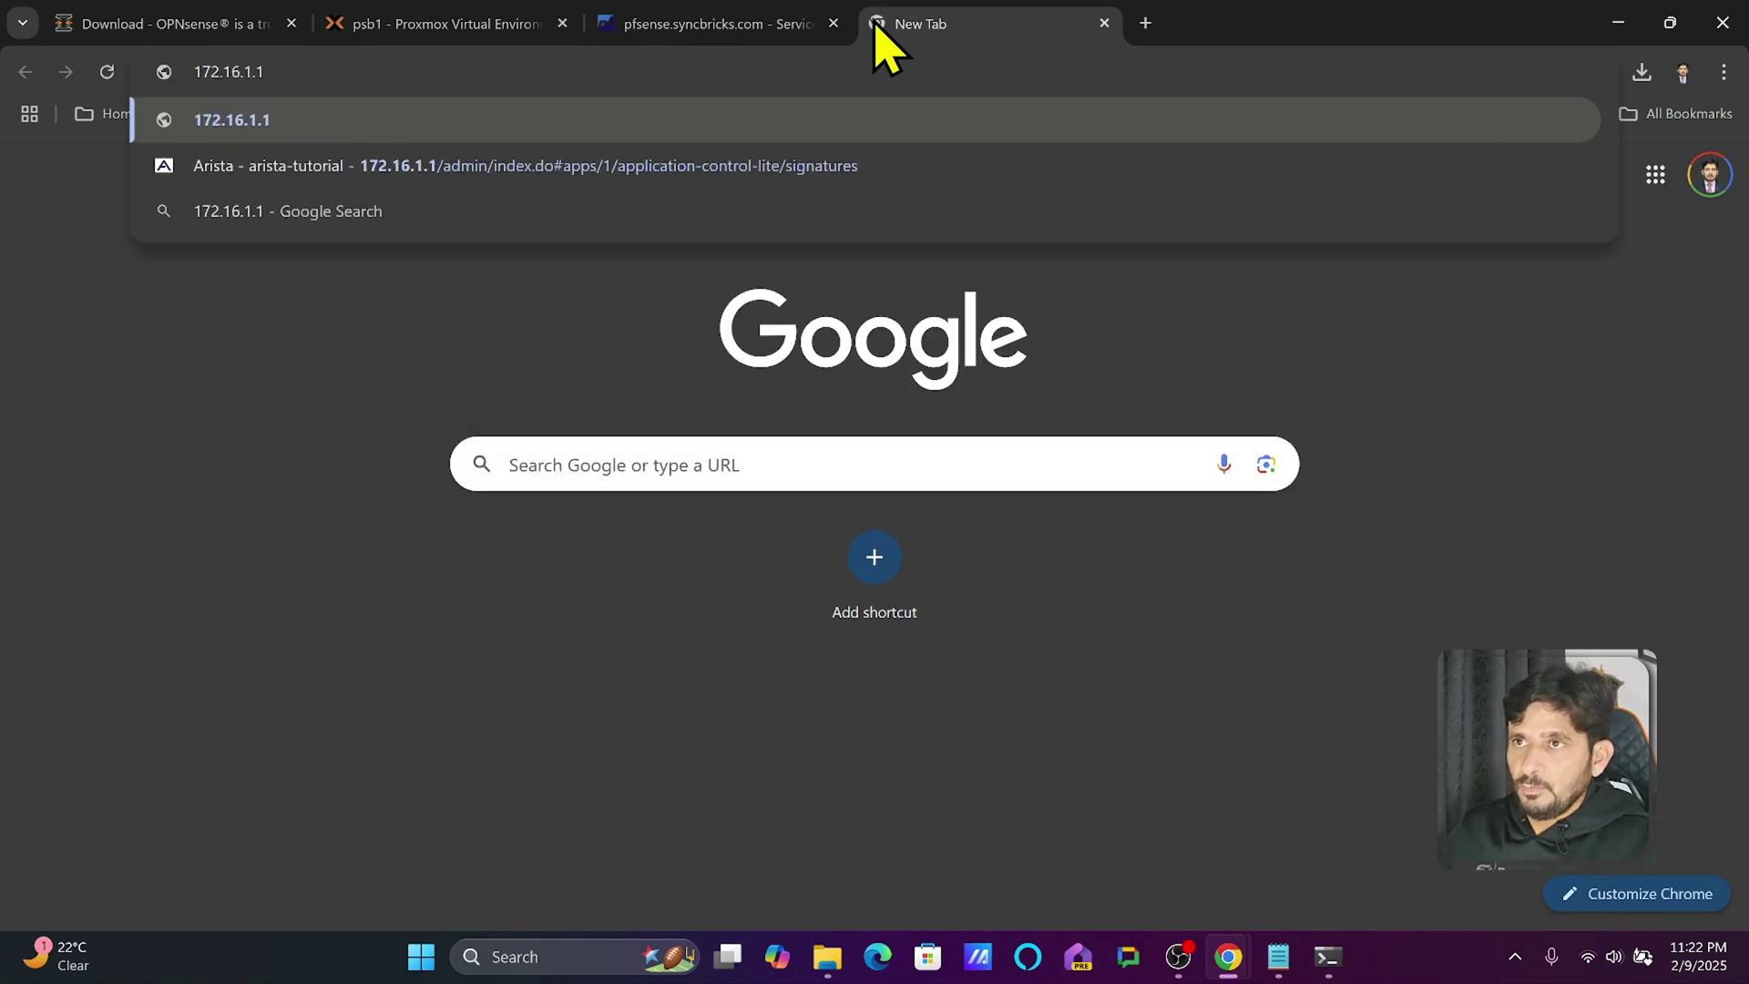
key("Return")
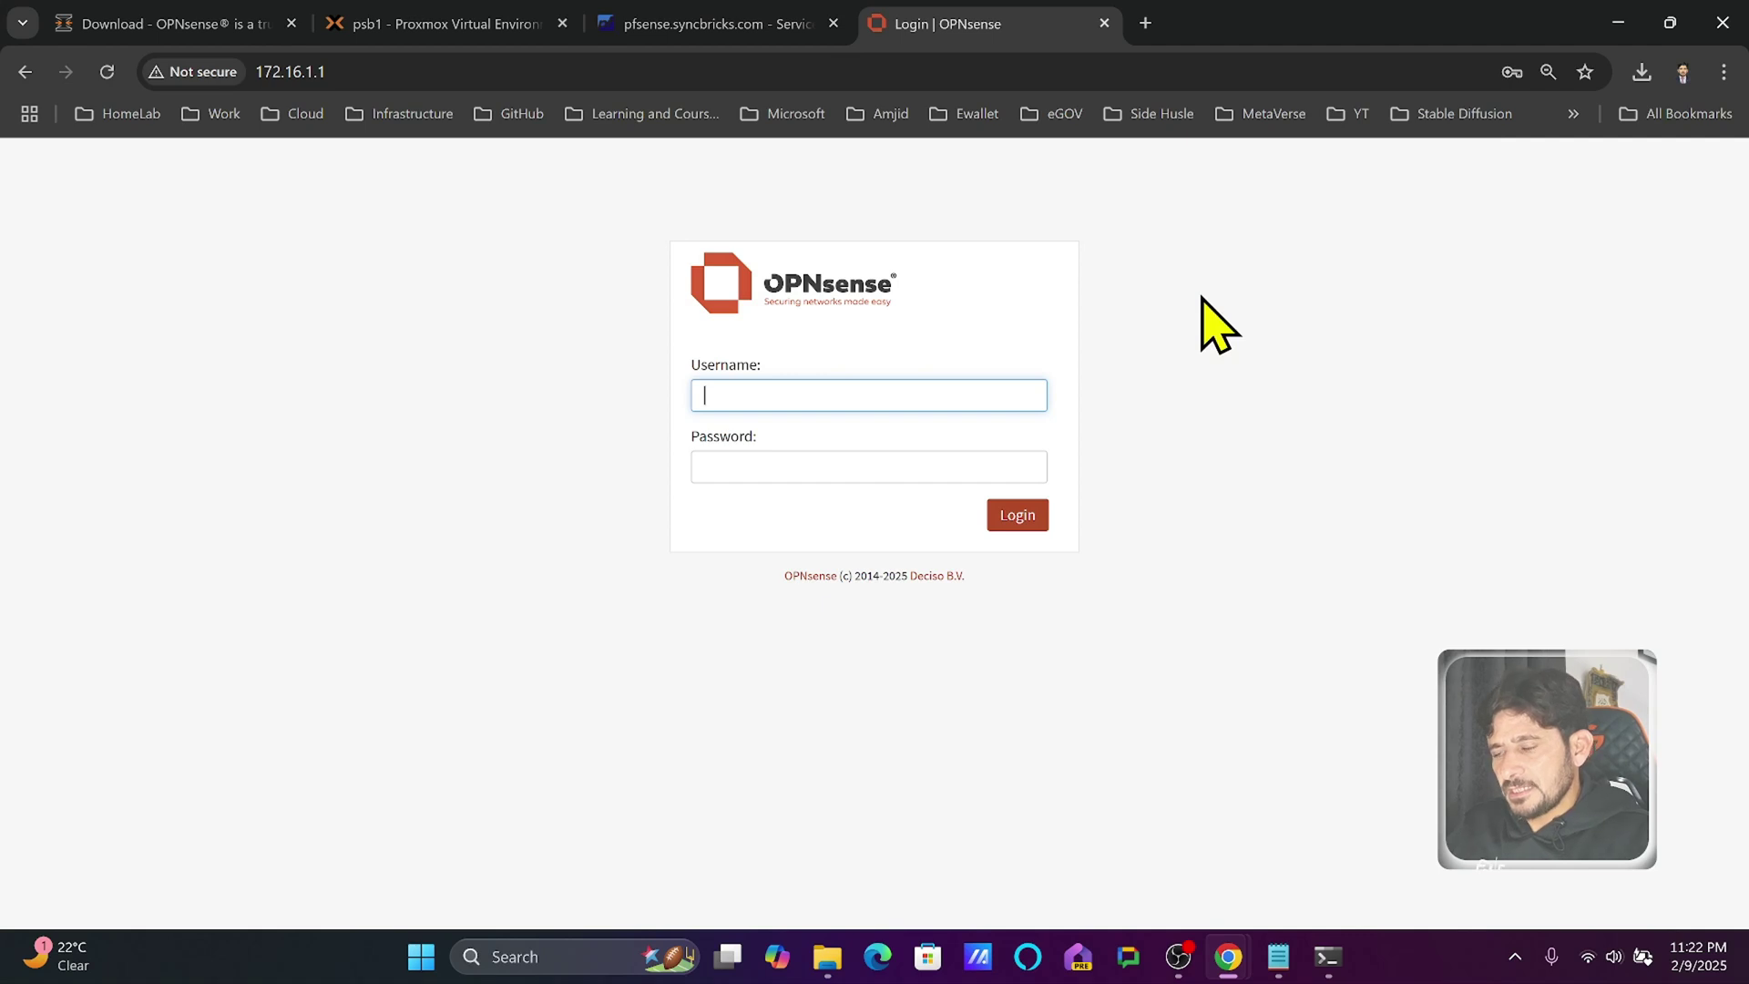
key("Tab")
type("••••••")
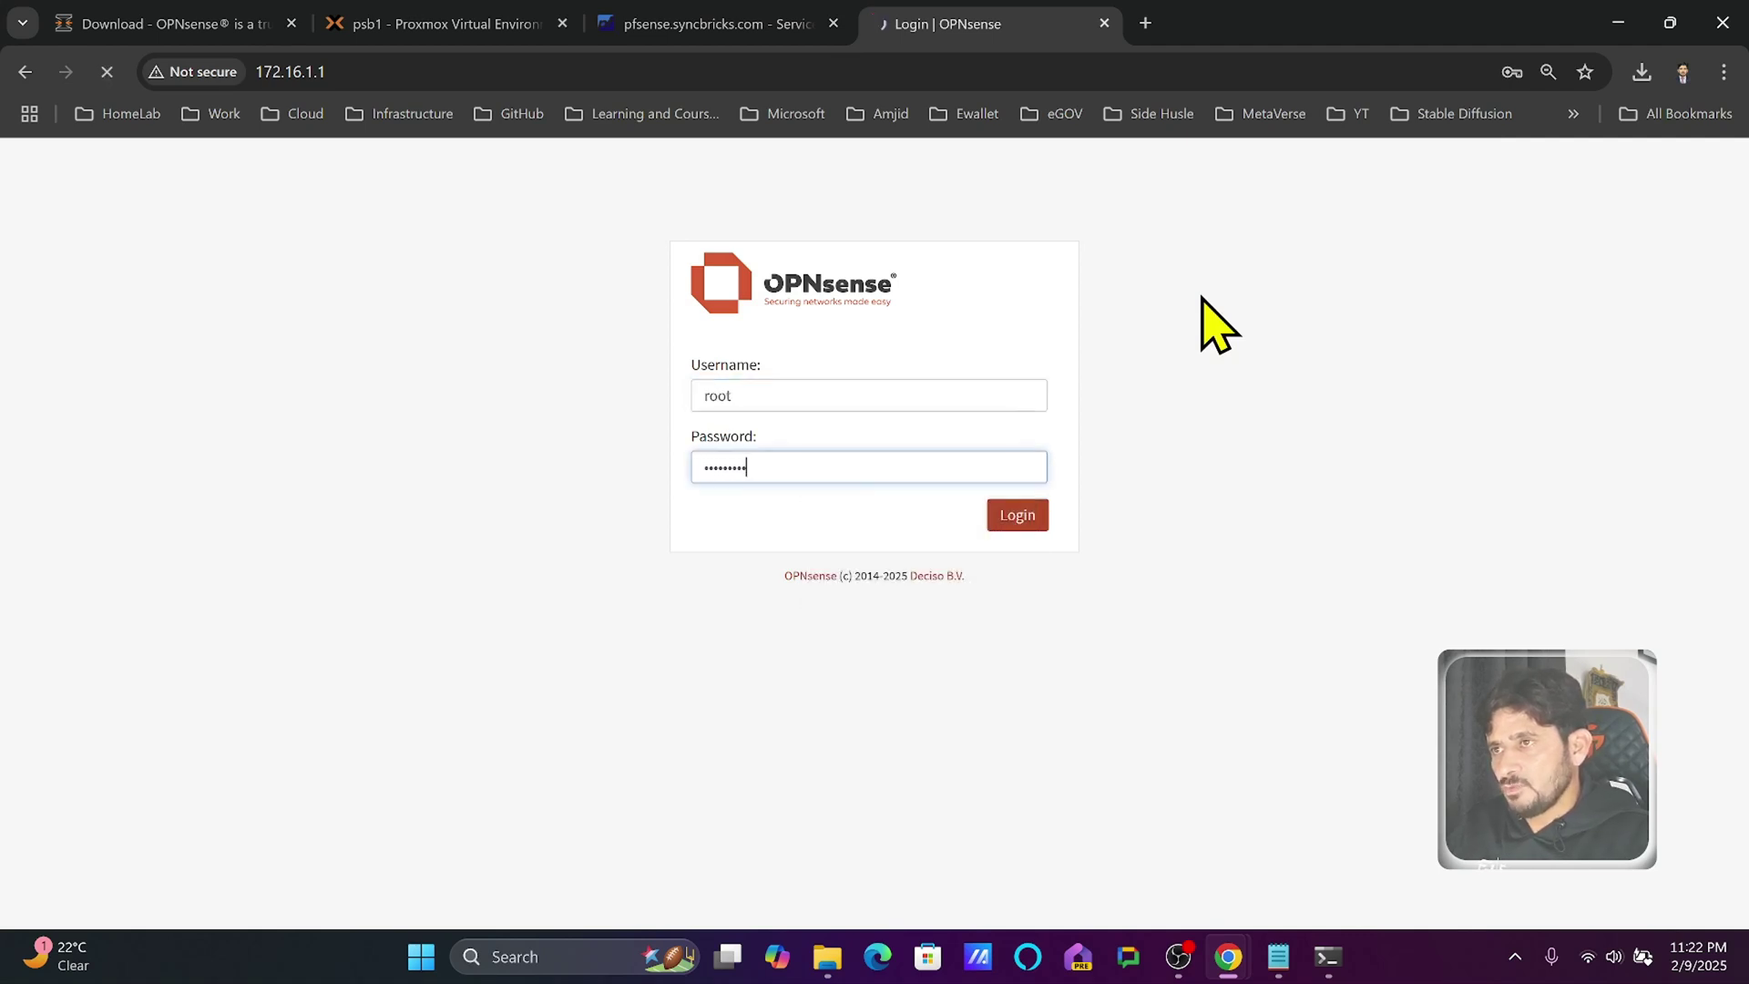